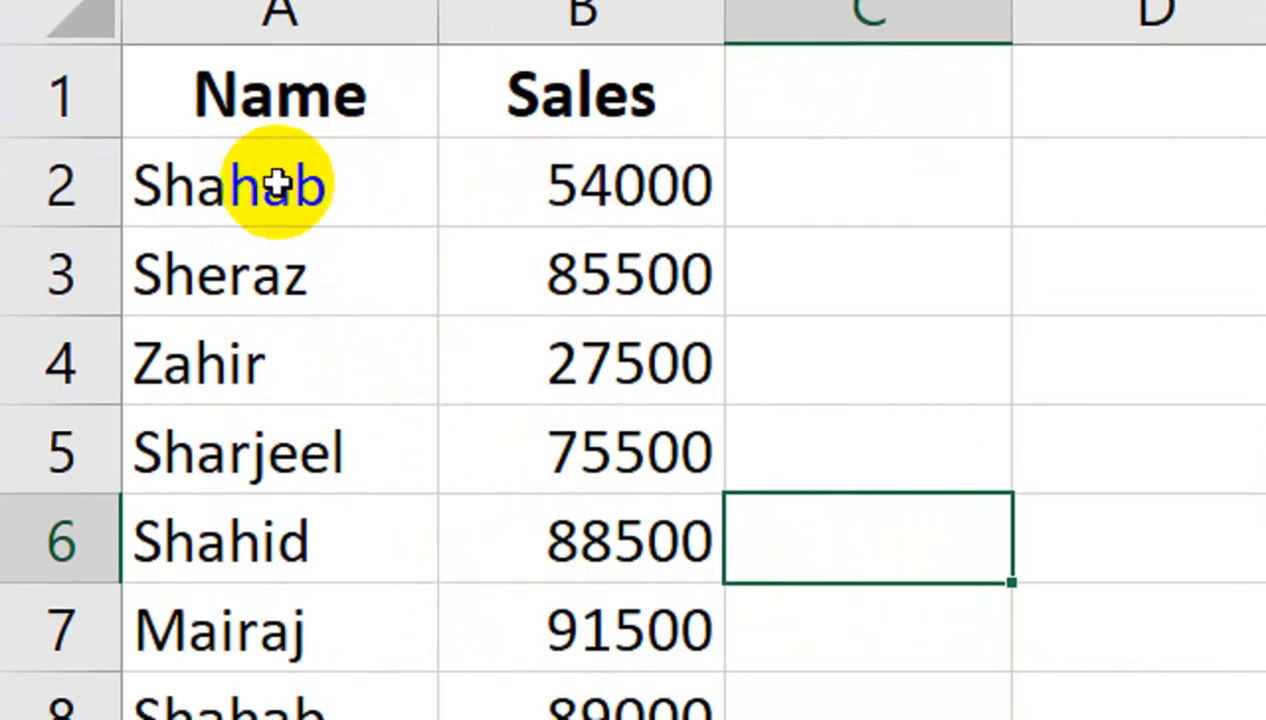
# - Examine the repeated records of the salesperson listed in row 2, including rows 8 and 14
pyautogui.moveTo(277, 185); pyautogui.dragTo(500, 181)
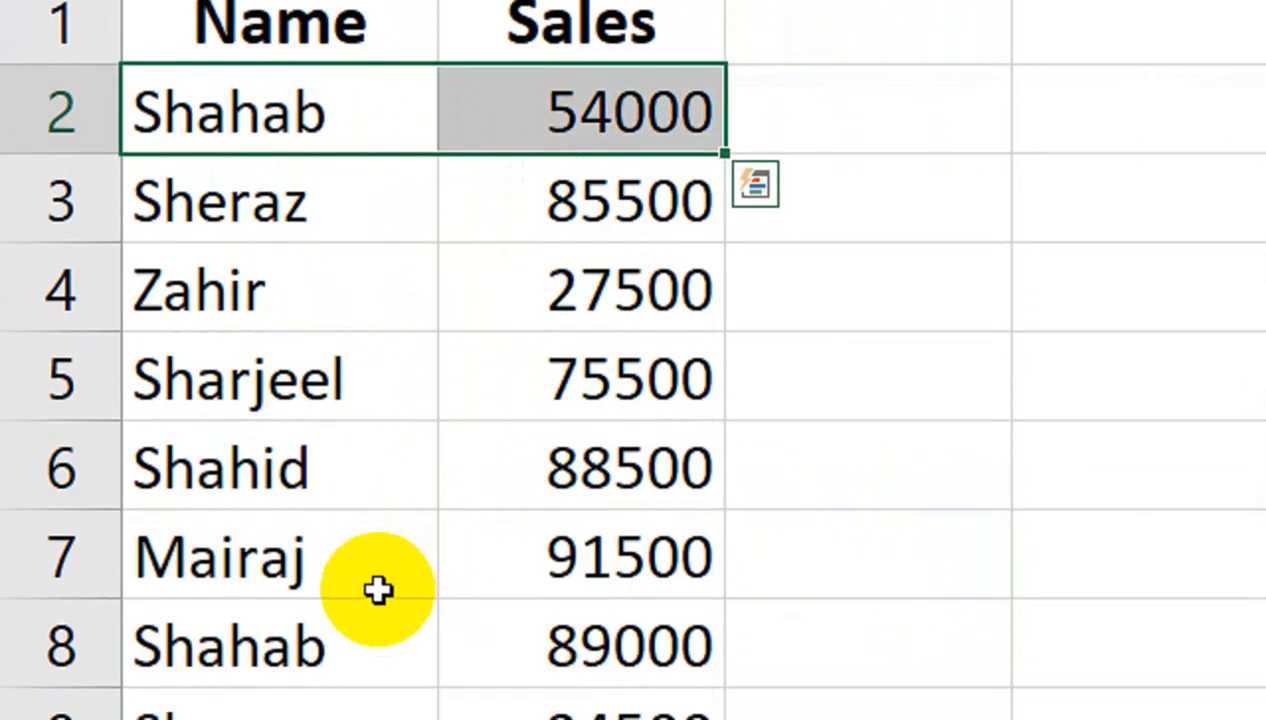
pyautogui.moveTo(280, 545); pyautogui.dragTo(500, 531)
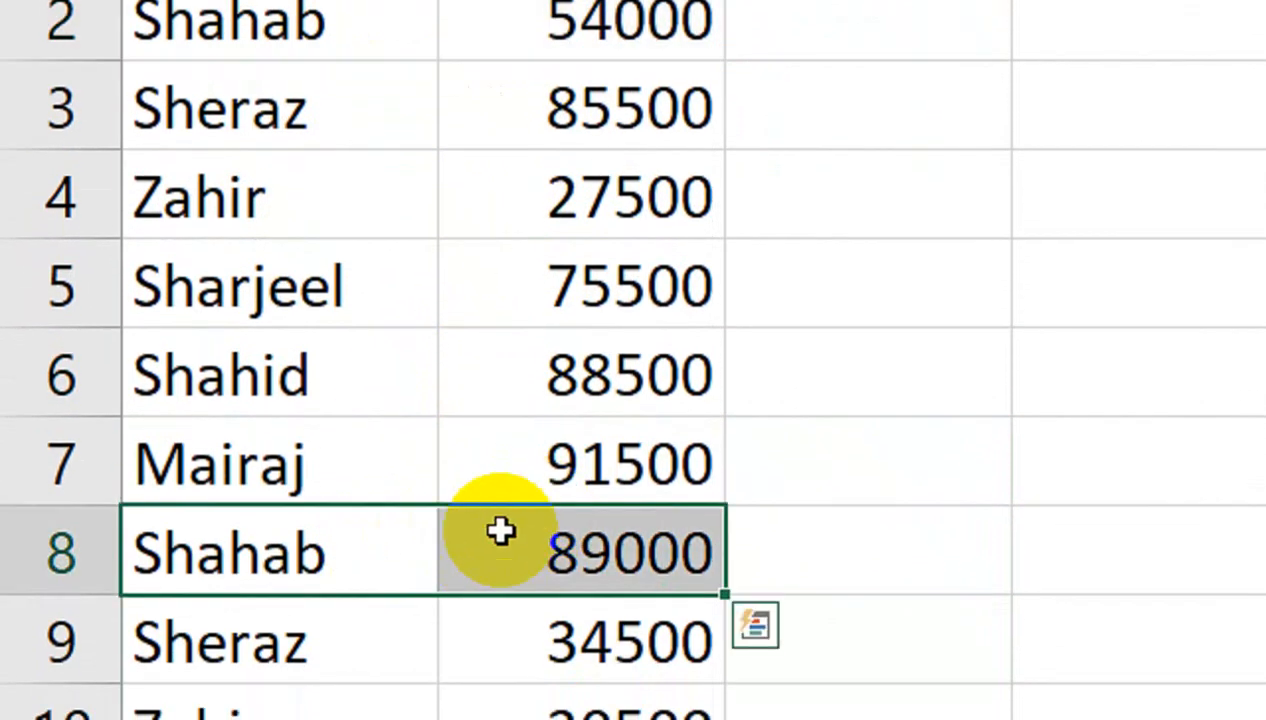
pyautogui.scroll(-2, 444, 540)
pyautogui.click(421, 495)
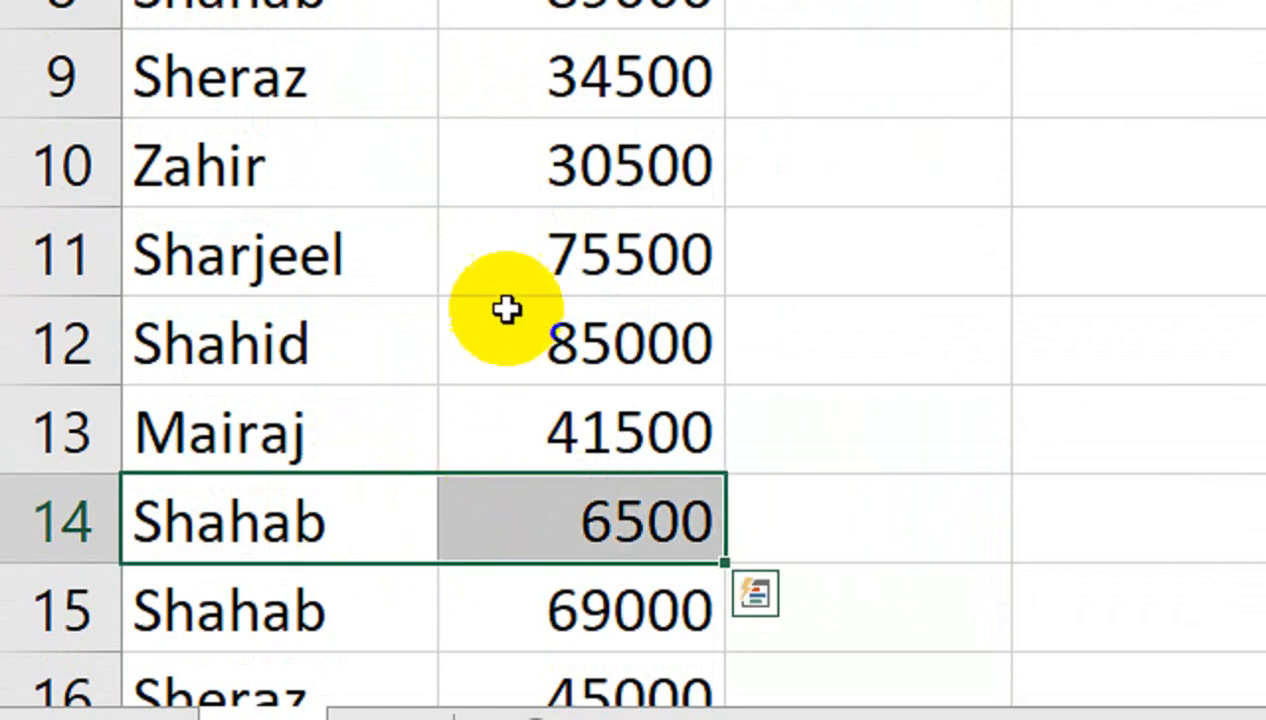
pyautogui.scroll(3, 506, 280)
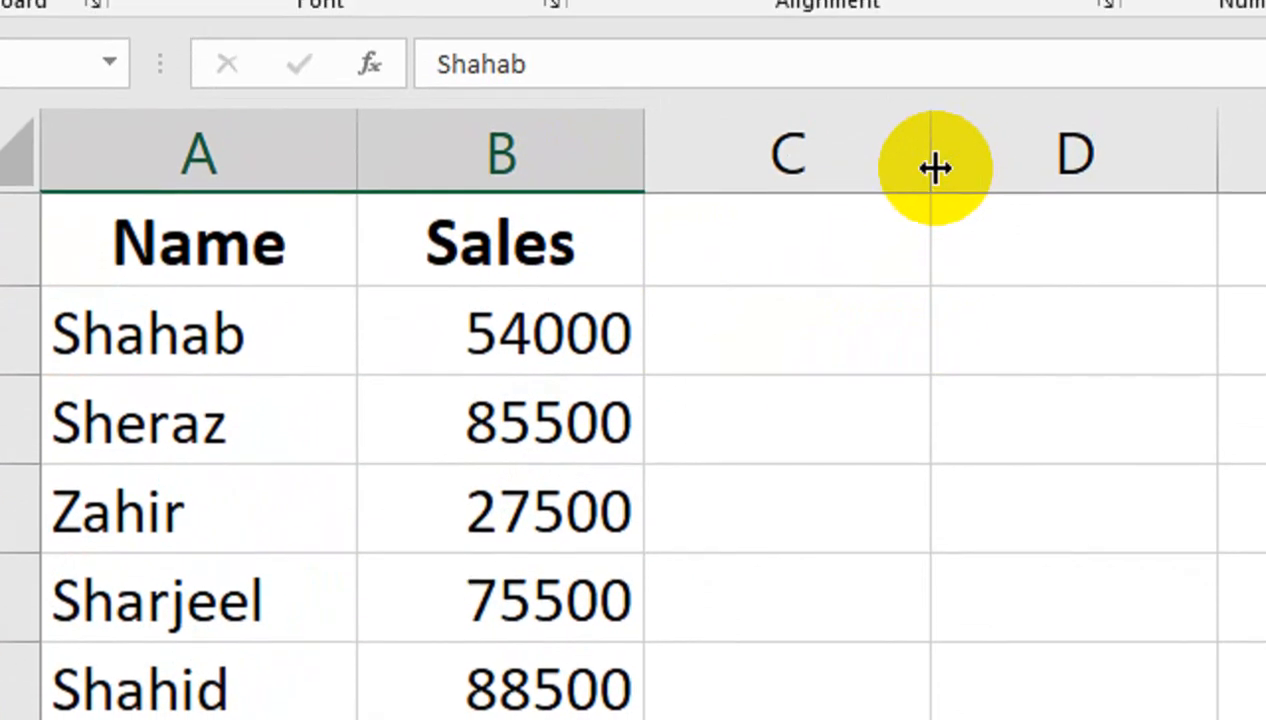
# - Narrow column C to leave a slim gap beside the sales data
pyautogui.moveTo(1014, 102); pyautogui.dragTo(852, 110)
pyautogui.click(1028, 271)
# - Copy the name in cell A2 into cell D2
pyautogui.click(261, 359)
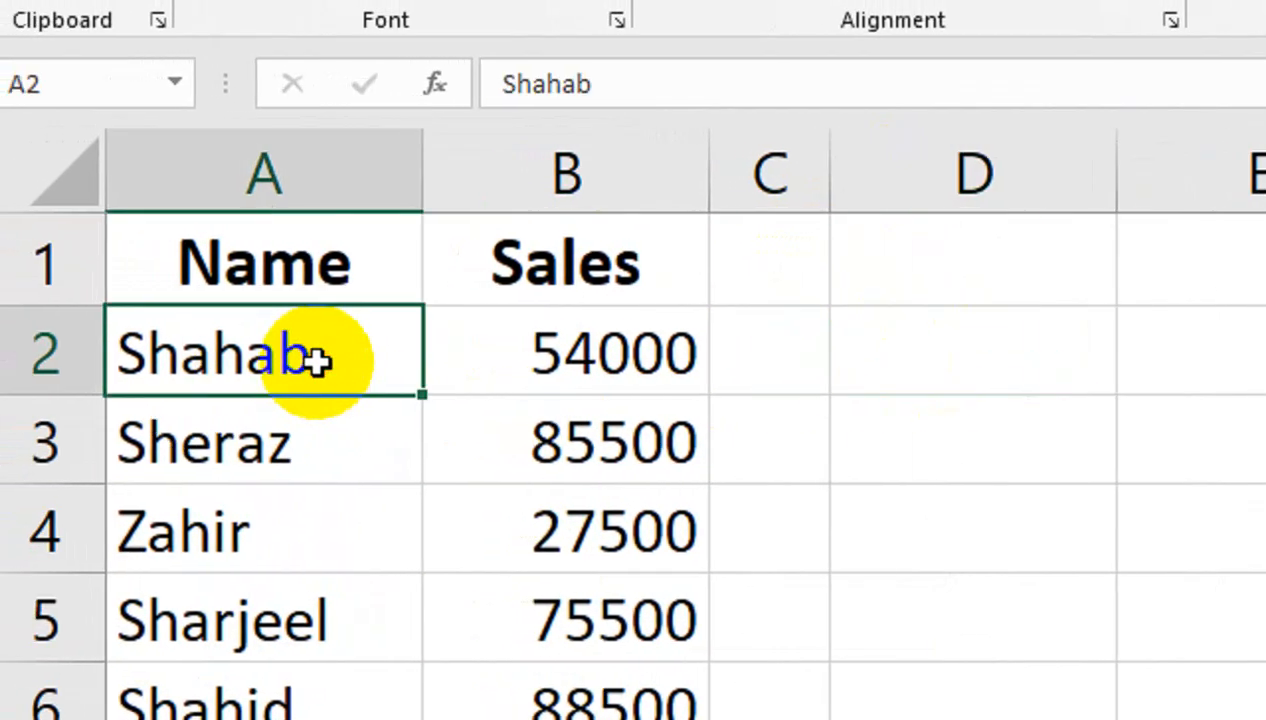
pyautogui.hotkey('ctrl', 'c')
pyautogui.click(912, 336)
pyautogui.hotkey('ctrl', 'v')
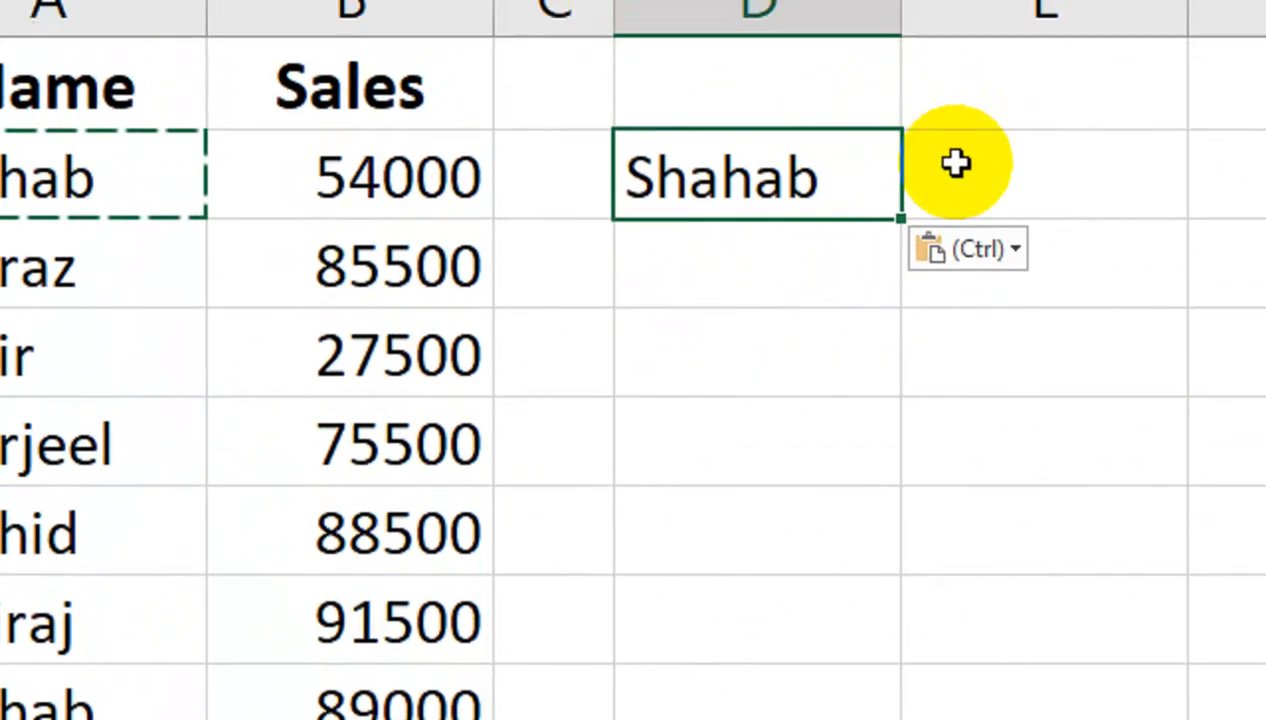
pyautogui.click(950, 181)
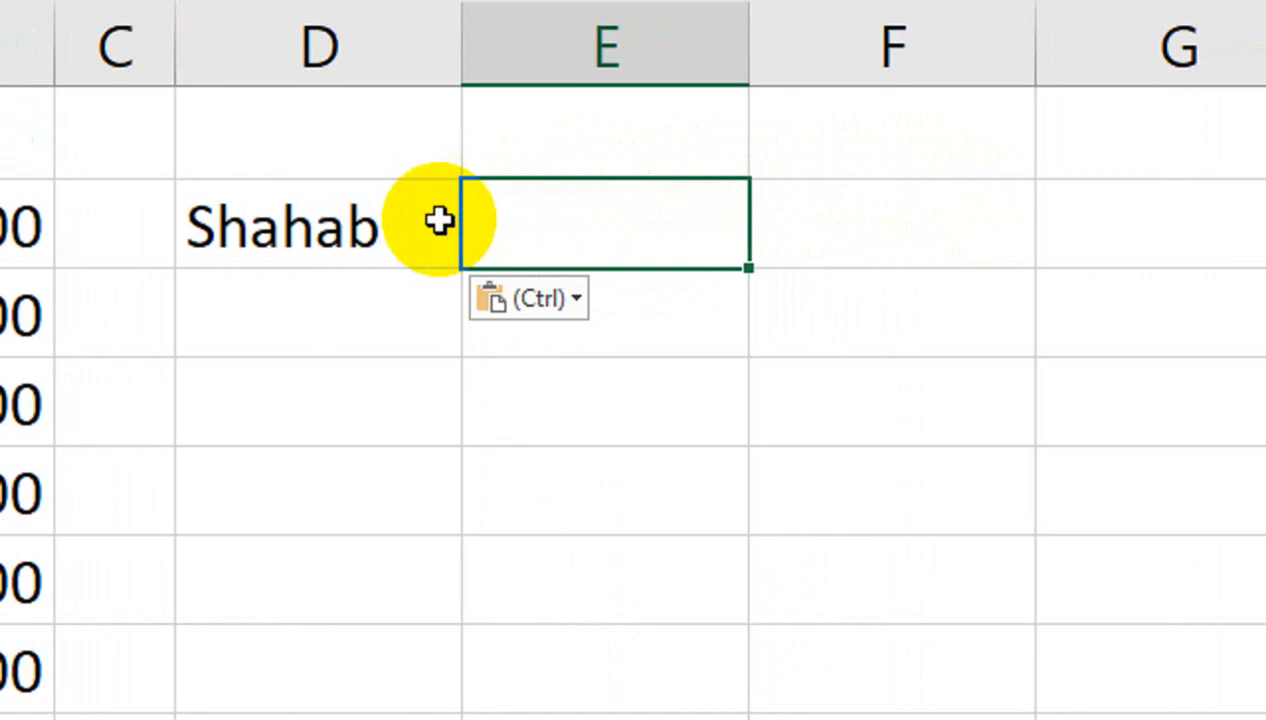
# - Cancel the copy mode and delete the contents of cell D2
pyautogui.press('Escape')
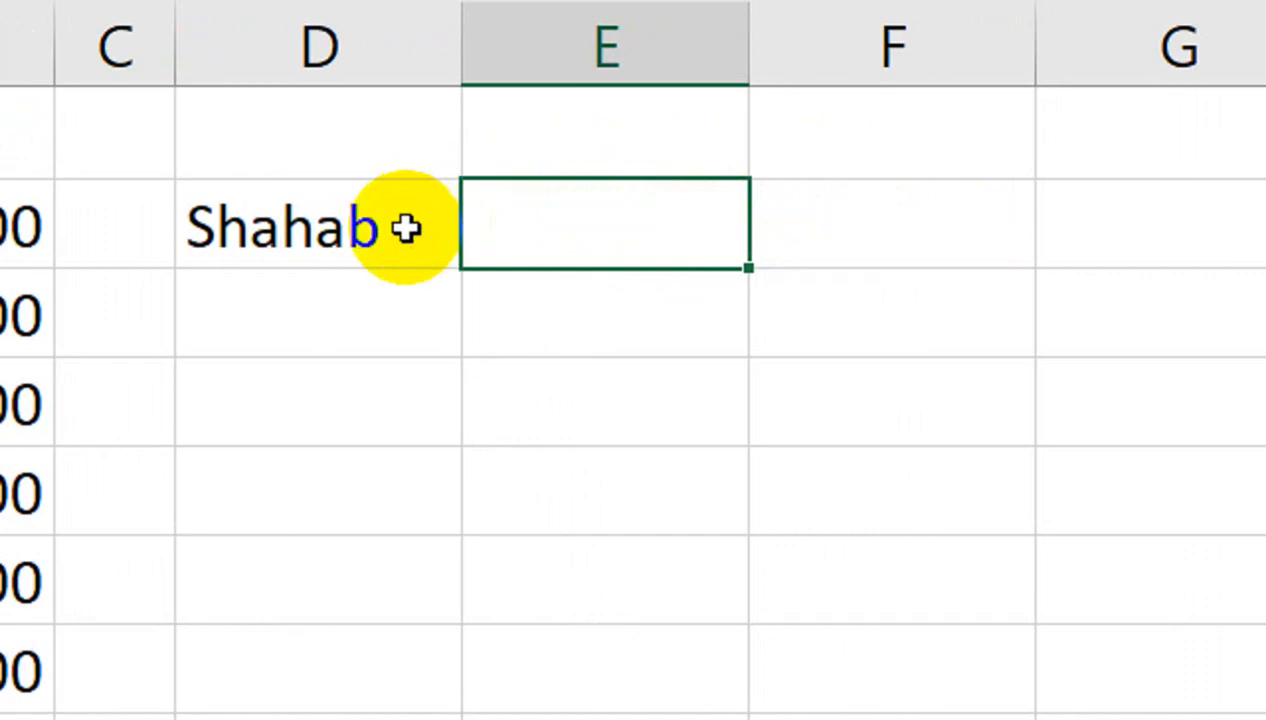
pyautogui.click(323, 229)
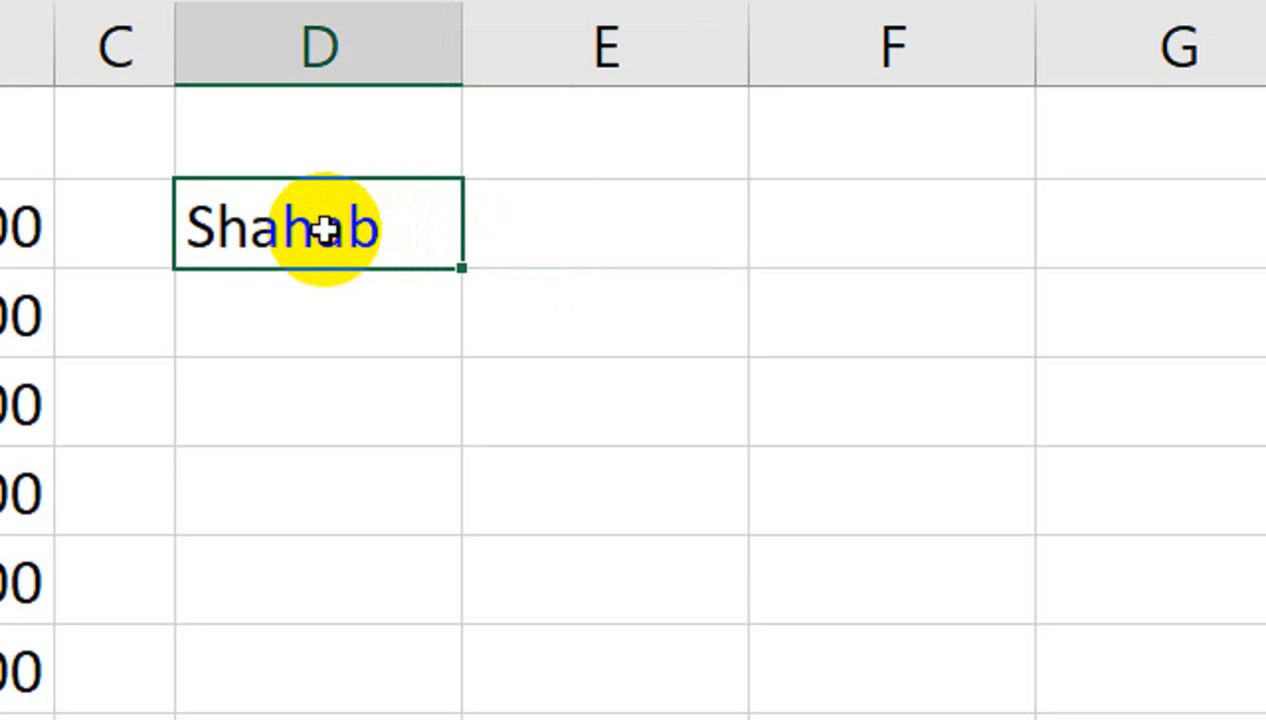
pyautogui.press('Delete')
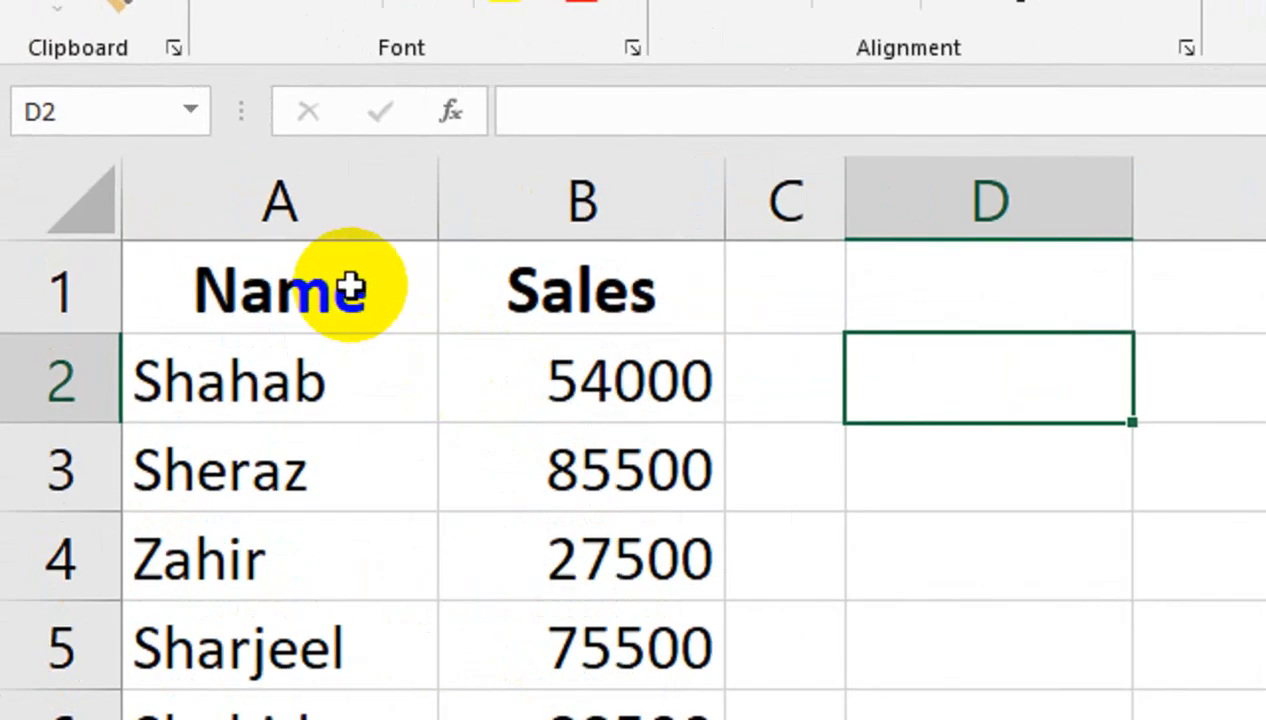
# - Copy the range A1:B8 and paste it transposed with its top-left cell at D2
pyautogui.moveTo(174, 265); pyautogui.dragTo(333, 581)
pyautogui.moveTo(664, 558); pyautogui.dragTo(664, 558)
pyautogui.hotkey('ctrl', 'c')
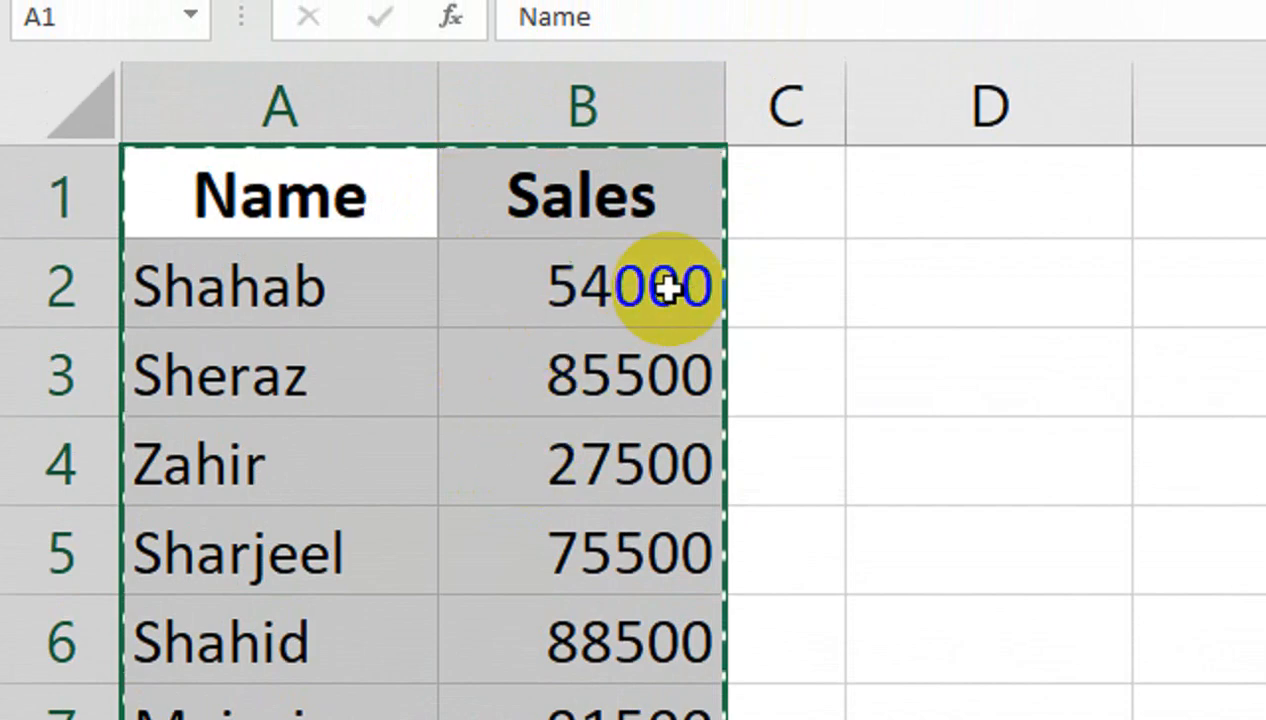
pyautogui.click(990, 285)
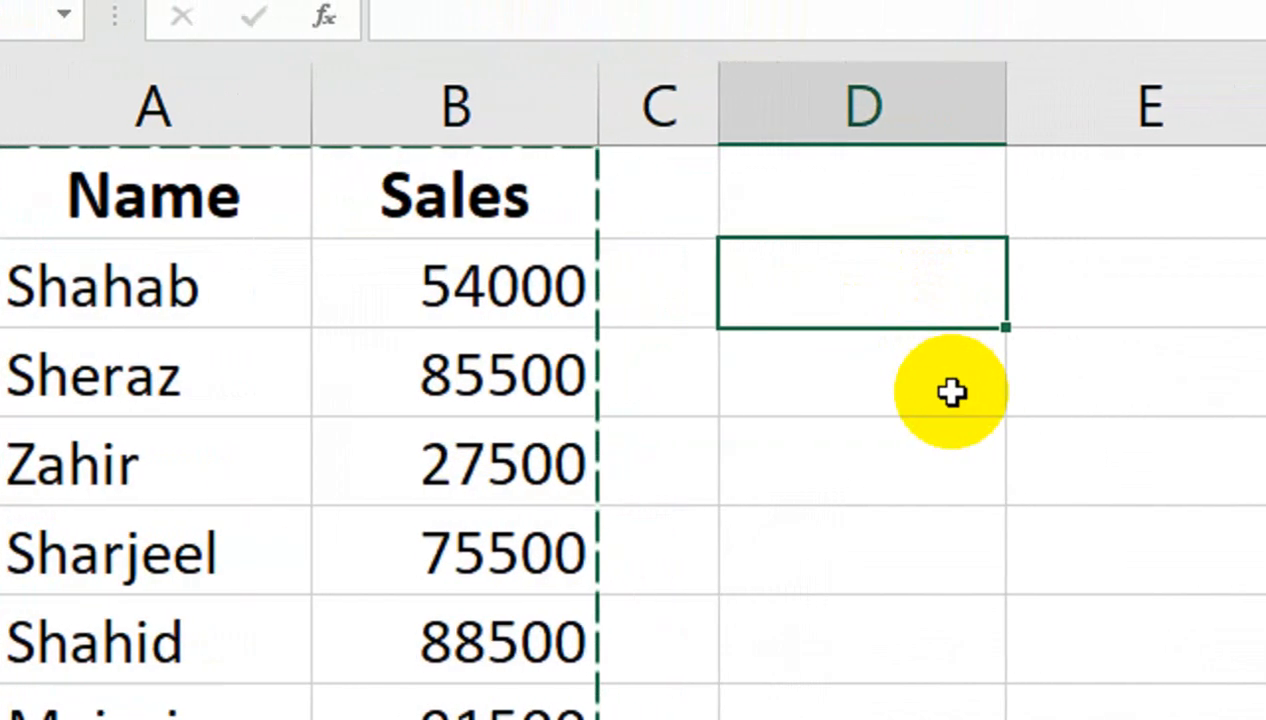
pyautogui.hotkey('ctrl', 'alt', 'v')
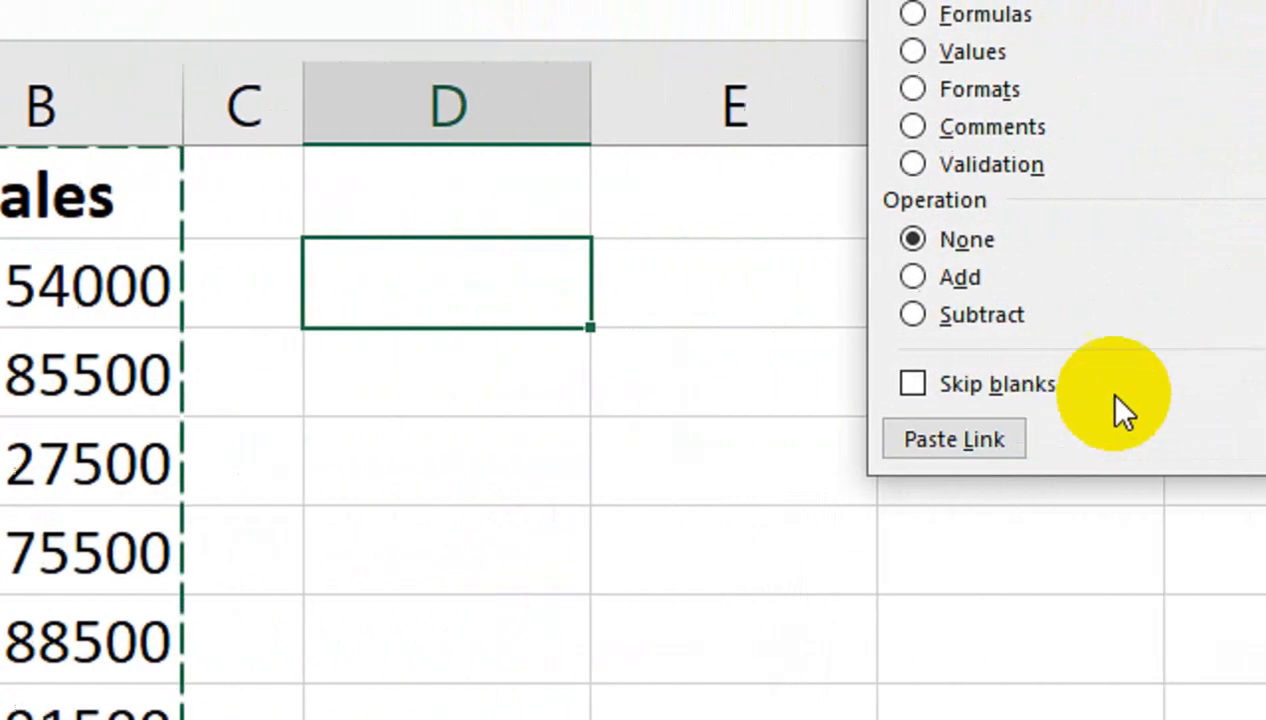
pyautogui.click(1009, 384)
pyautogui.click(1020, 442)
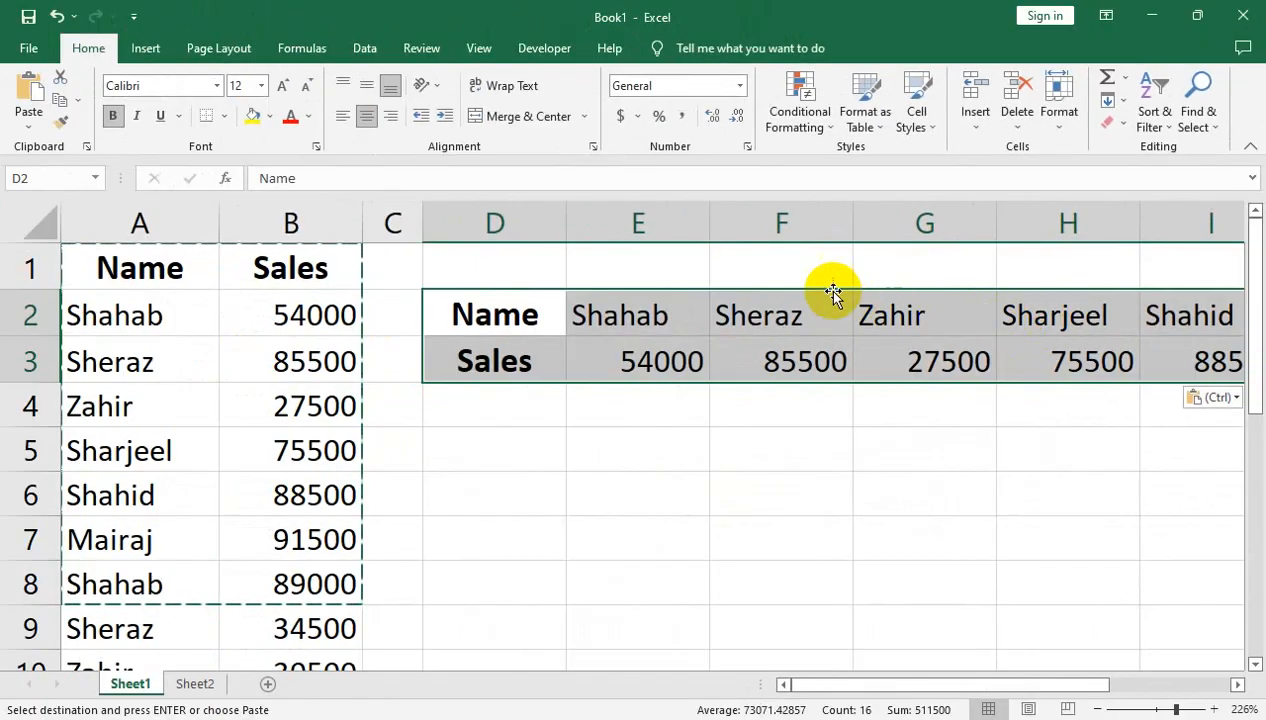
# - Clear all contents and formatting from column D and the columns holding the transposed copy
pyautogui.moveTo(552, 226); pyautogui.dragTo(862, 283)
pyautogui.click(1122, 127)
pyautogui.click(1121, 149)
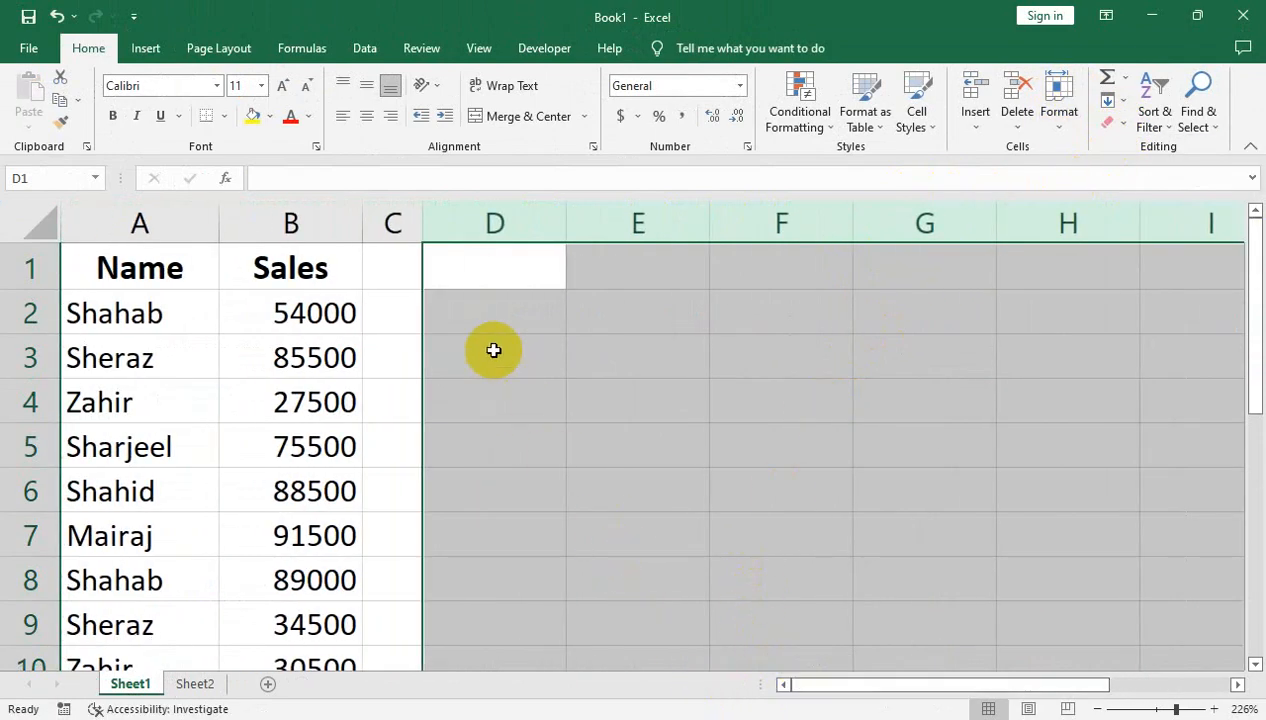
pyautogui.click(492, 311)
# - Copy the whole Name column, A1:A20, and paste it below the data starting at cell D25
pyautogui.click(122, 254)
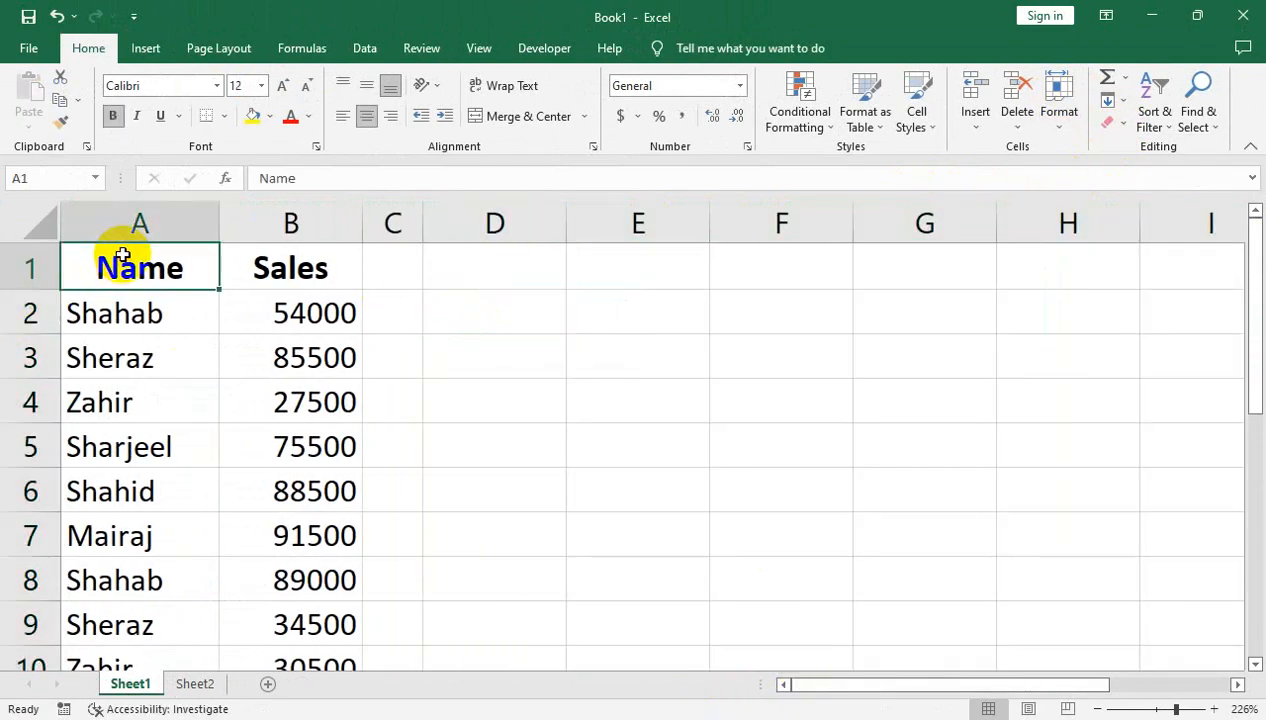
pyautogui.hotkey('ctrl', 'shift', 'Down')
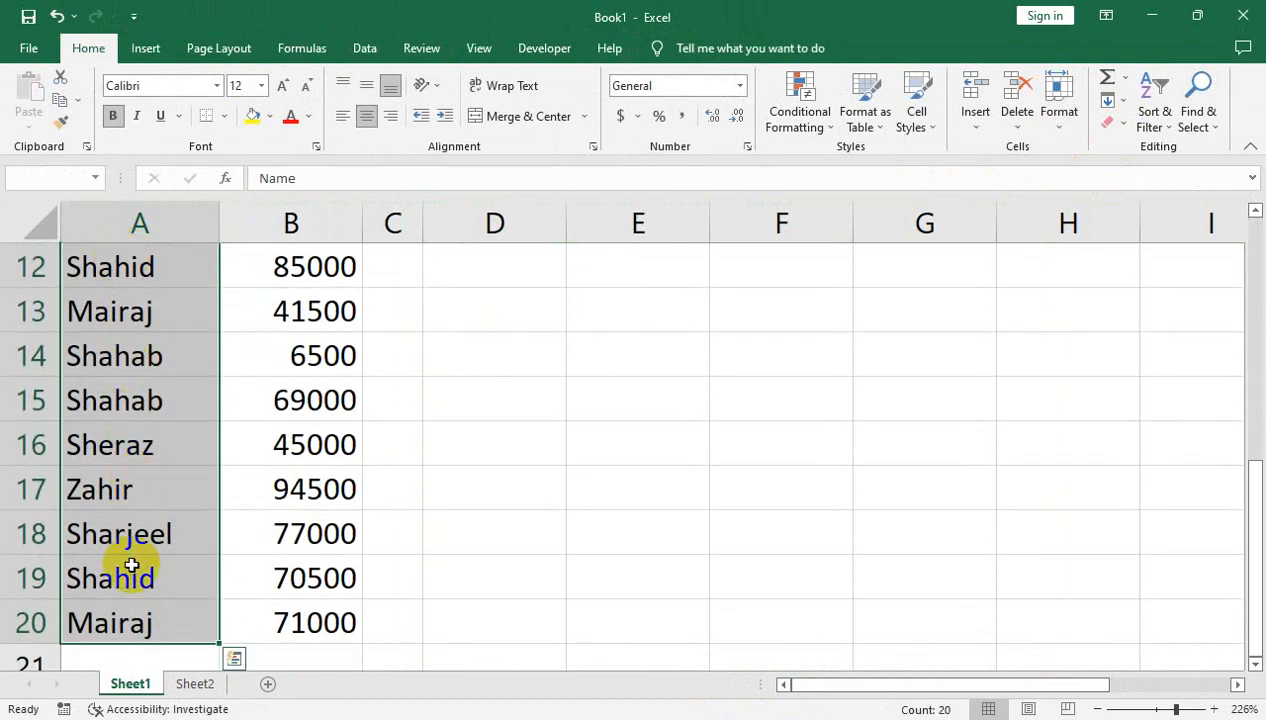
pyautogui.scroll(4, 142, 400)
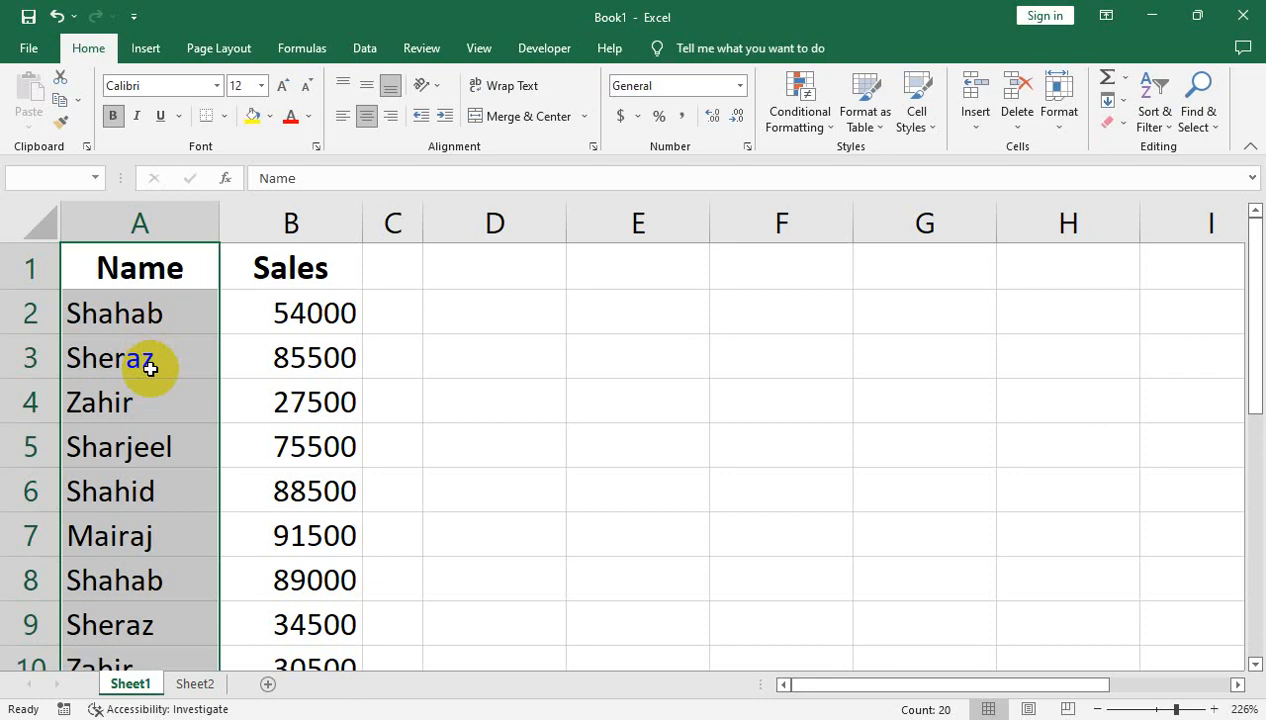
pyautogui.hotkey('ctrl', 'c')
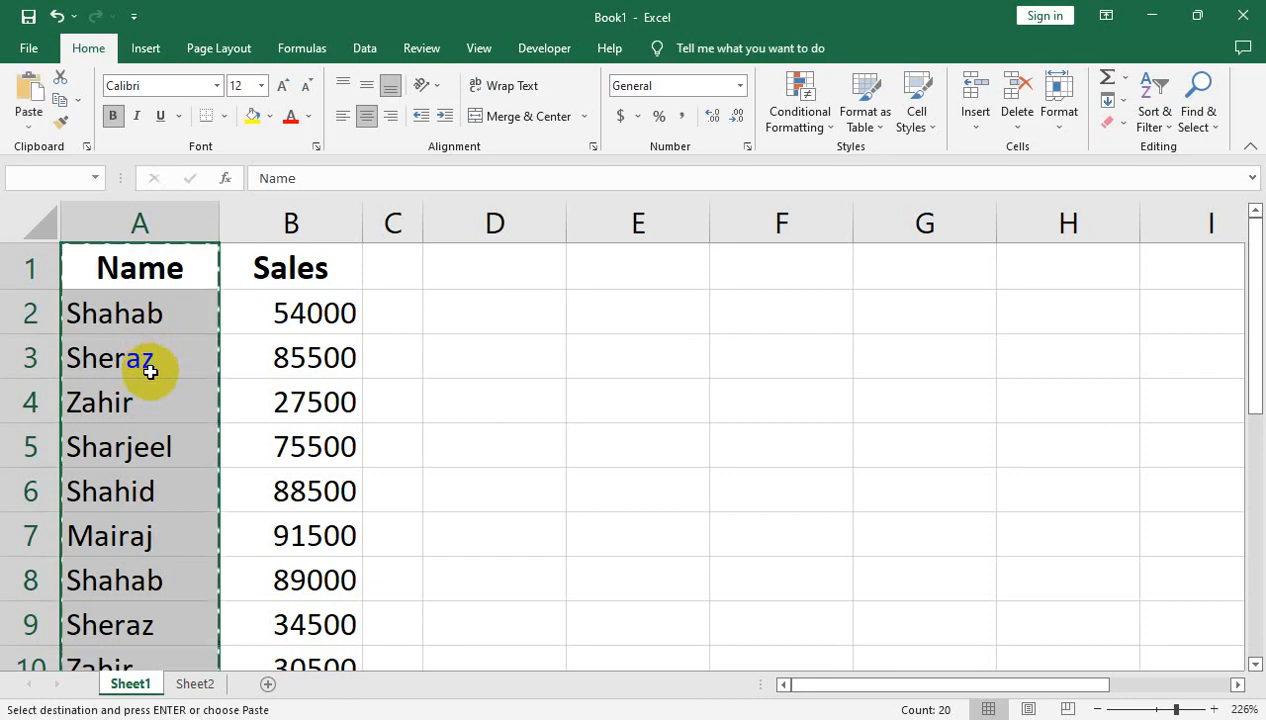
pyautogui.scroll(-7, 240, 576)
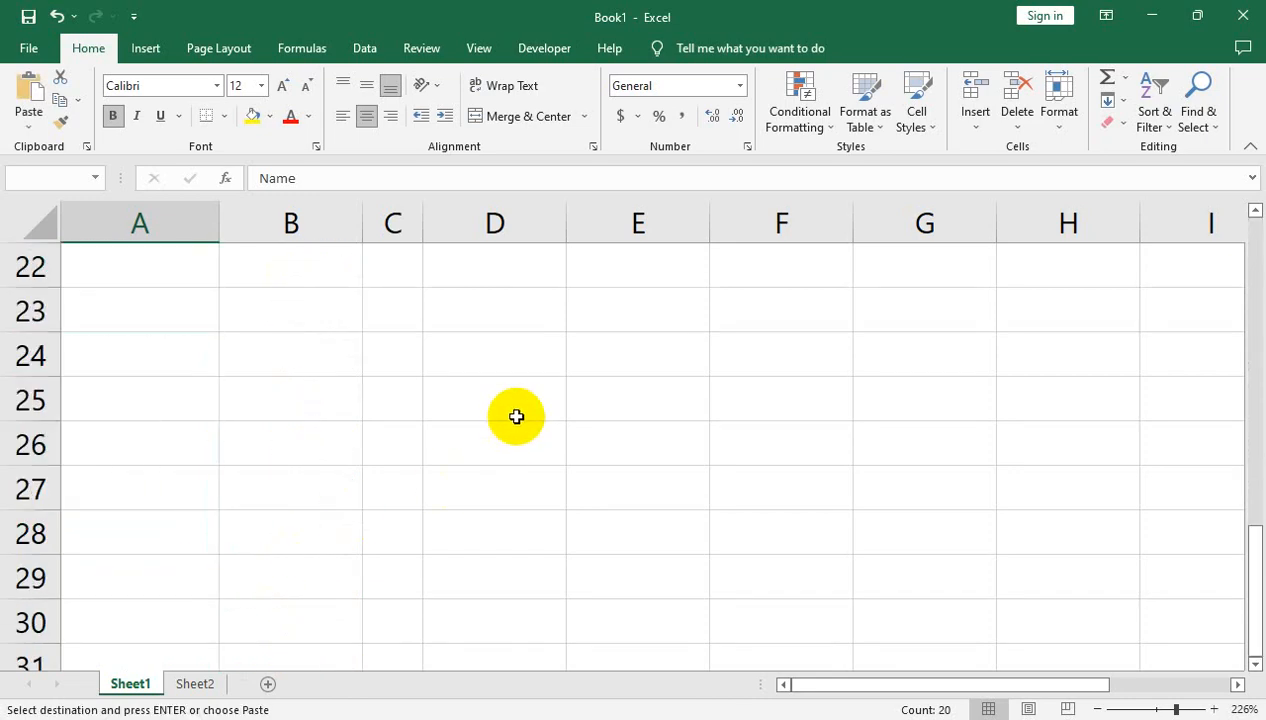
pyautogui.click(516, 416)
pyautogui.hotkey('ctrl', 'v')
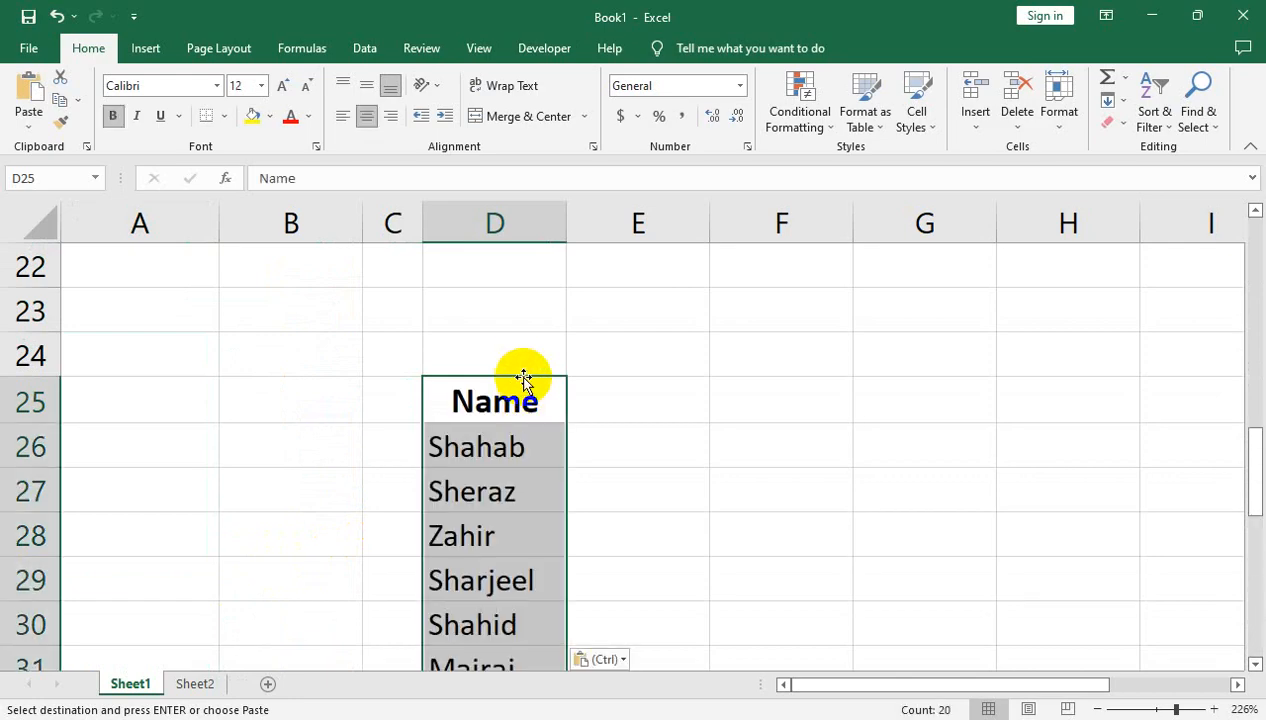
# - Remove the duplicate values from the name list starting at D25, using the Name column and treating the data as having headers
pyautogui.click(500, 403)
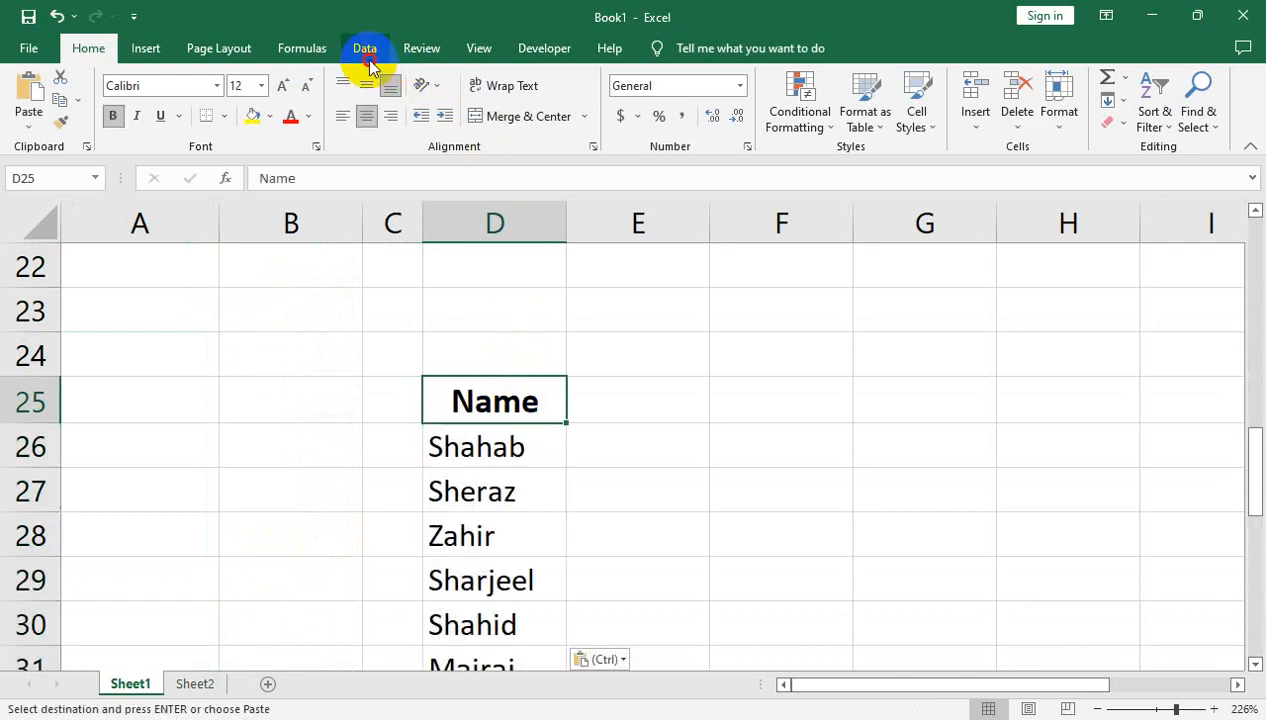
pyautogui.click(366, 55)
pyautogui.scroll(5, 192, 339)
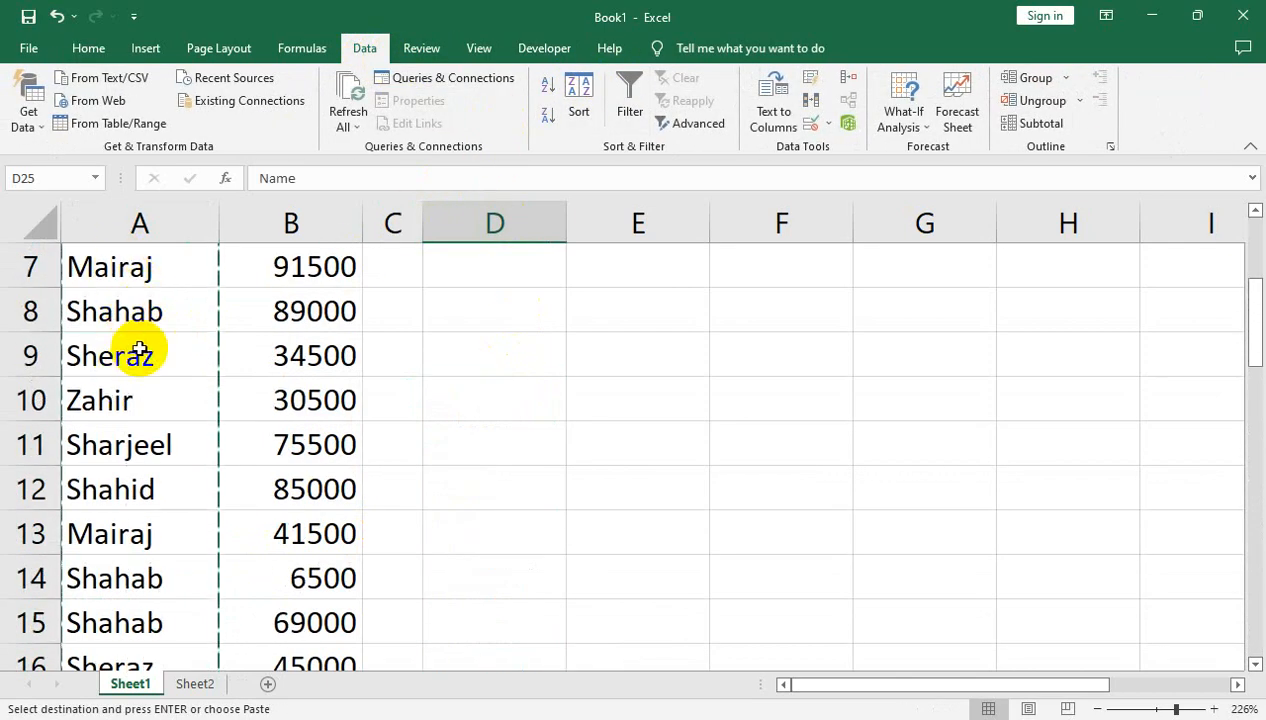
pyautogui.scroll(-2, 139, 351)
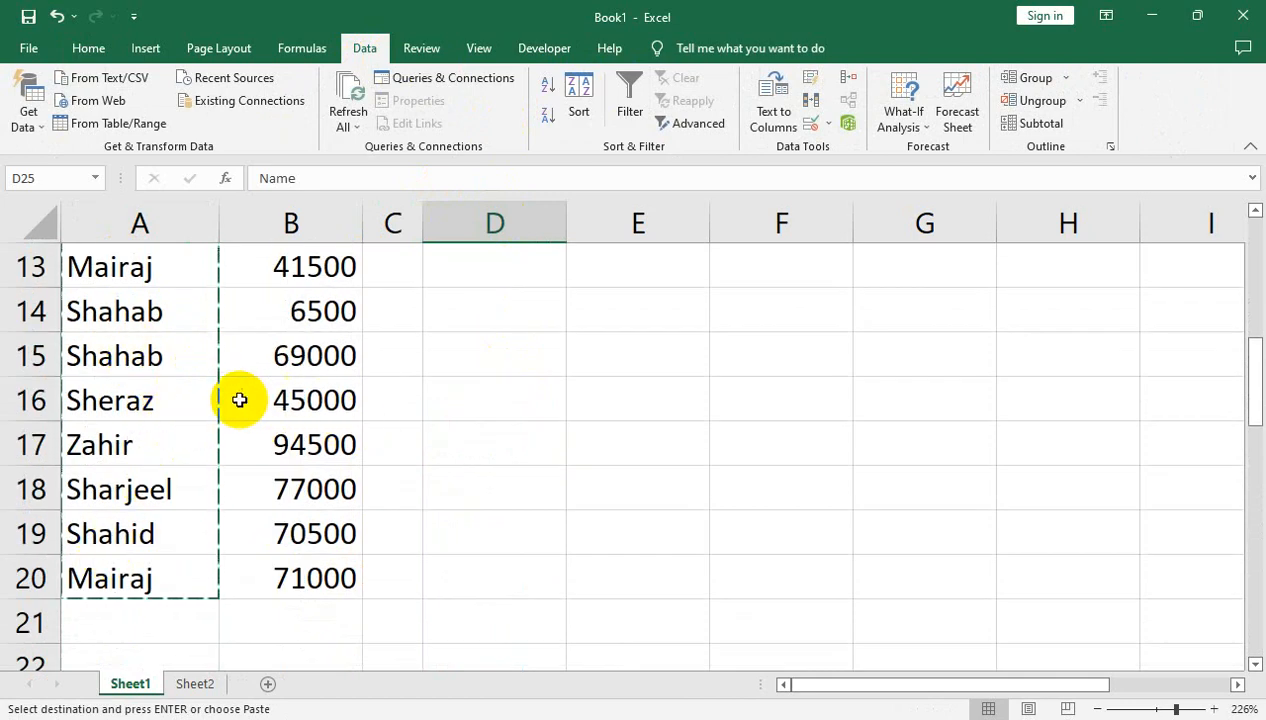
pyautogui.scroll(-2, 260, 405)
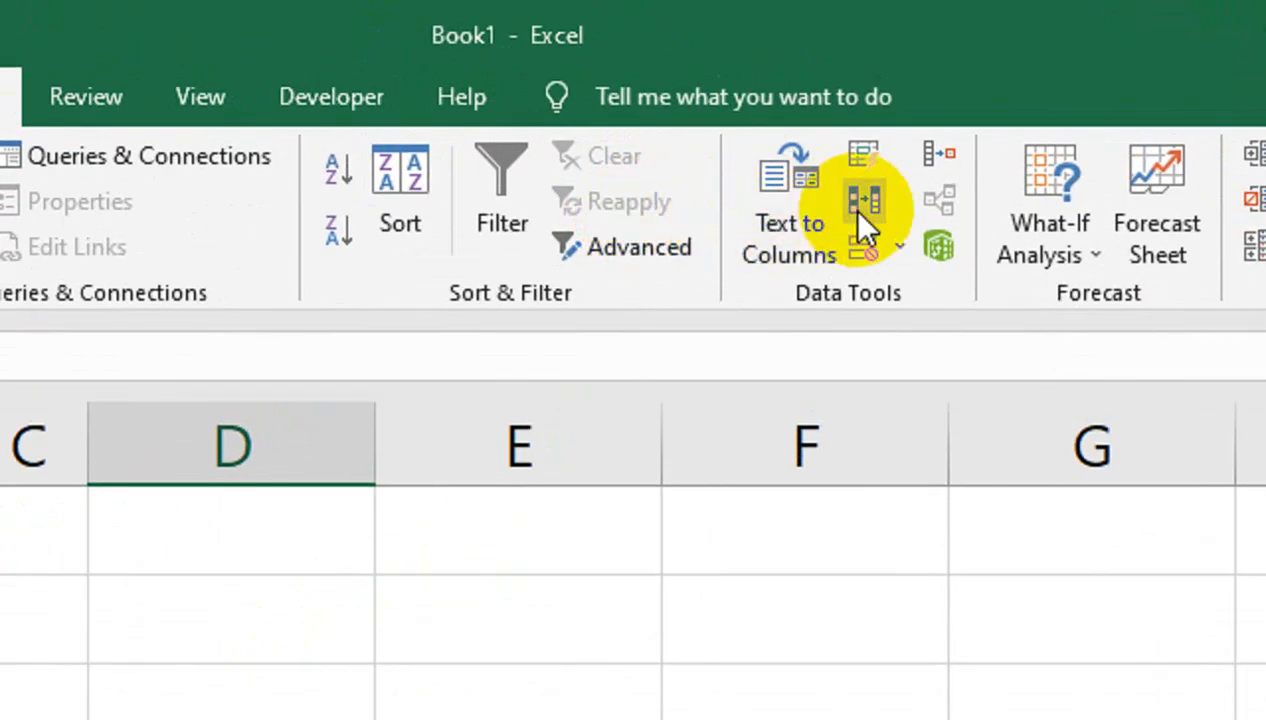
pyautogui.click(864, 203)
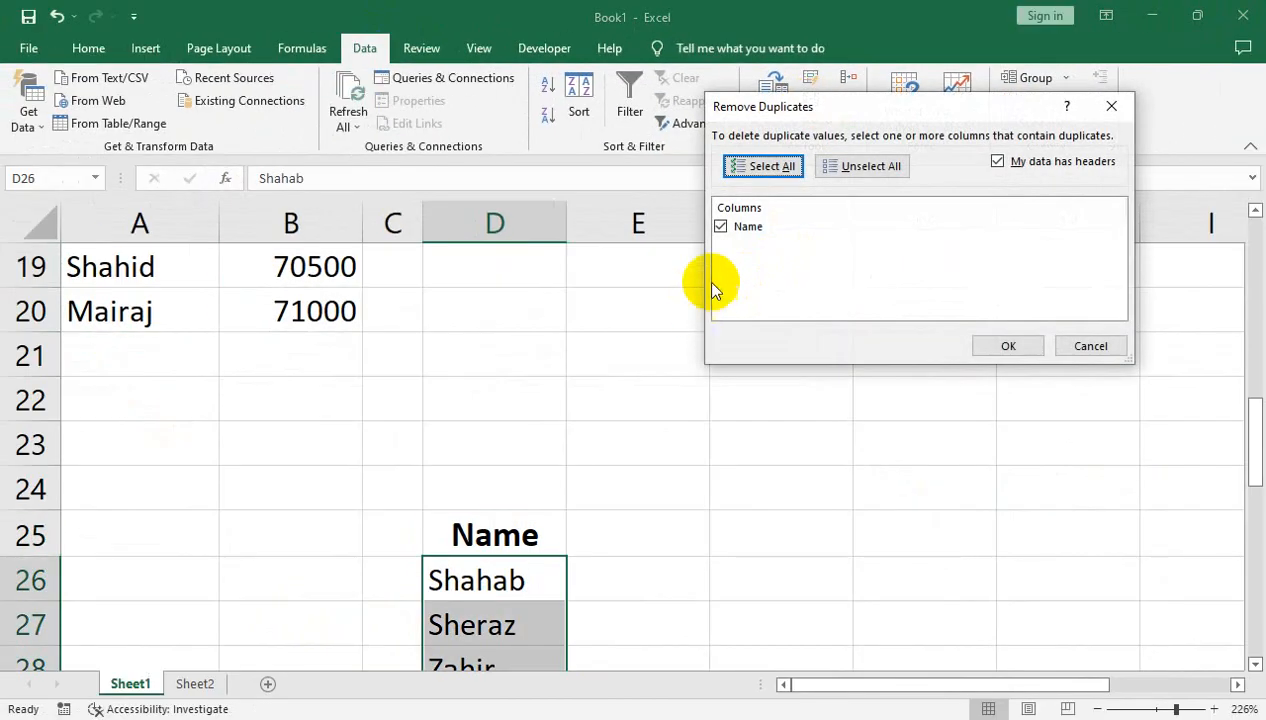
pyautogui.moveTo(752, 106); pyautogui.dragTo(643, 387)
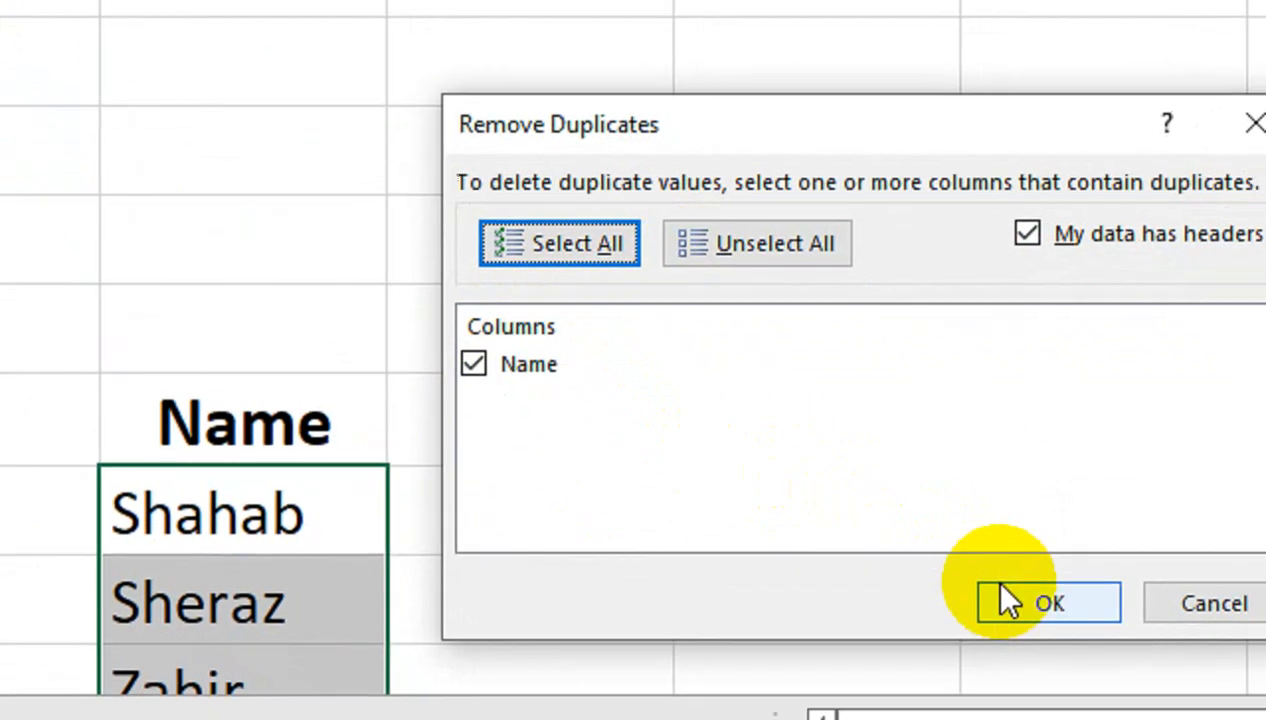
pyautogui.click(1100, 680)
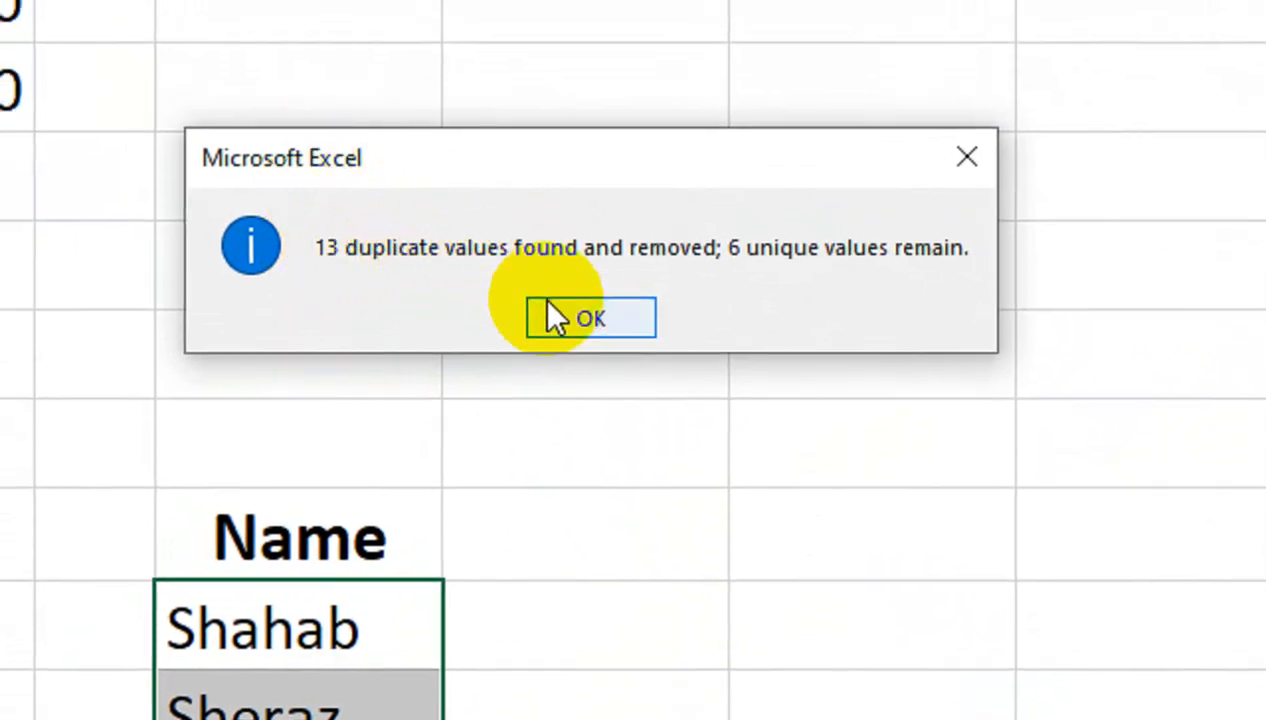
pyautogui.click(557, 320)
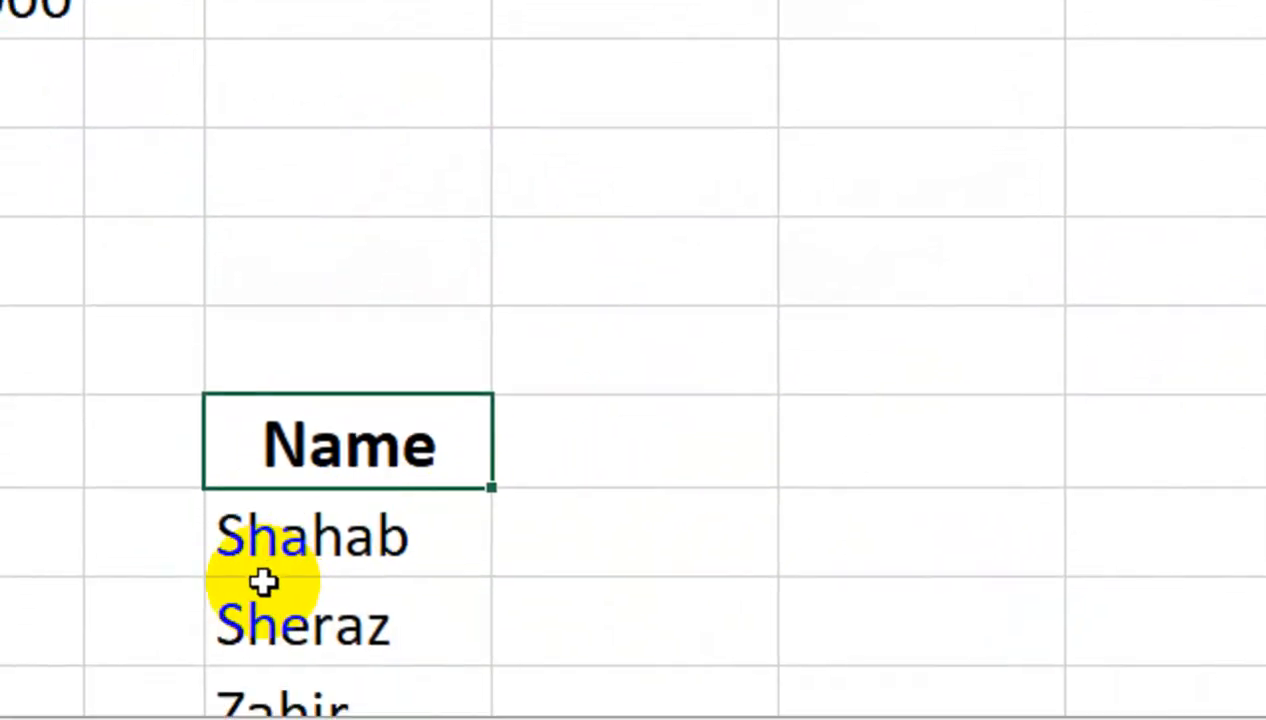
# - Copy the deduplicated name list with its header from D25:D31 and paste it starting at cell D2
pyautogui.moveTo(430, 161); pyautogui.dragTo(489, 541)
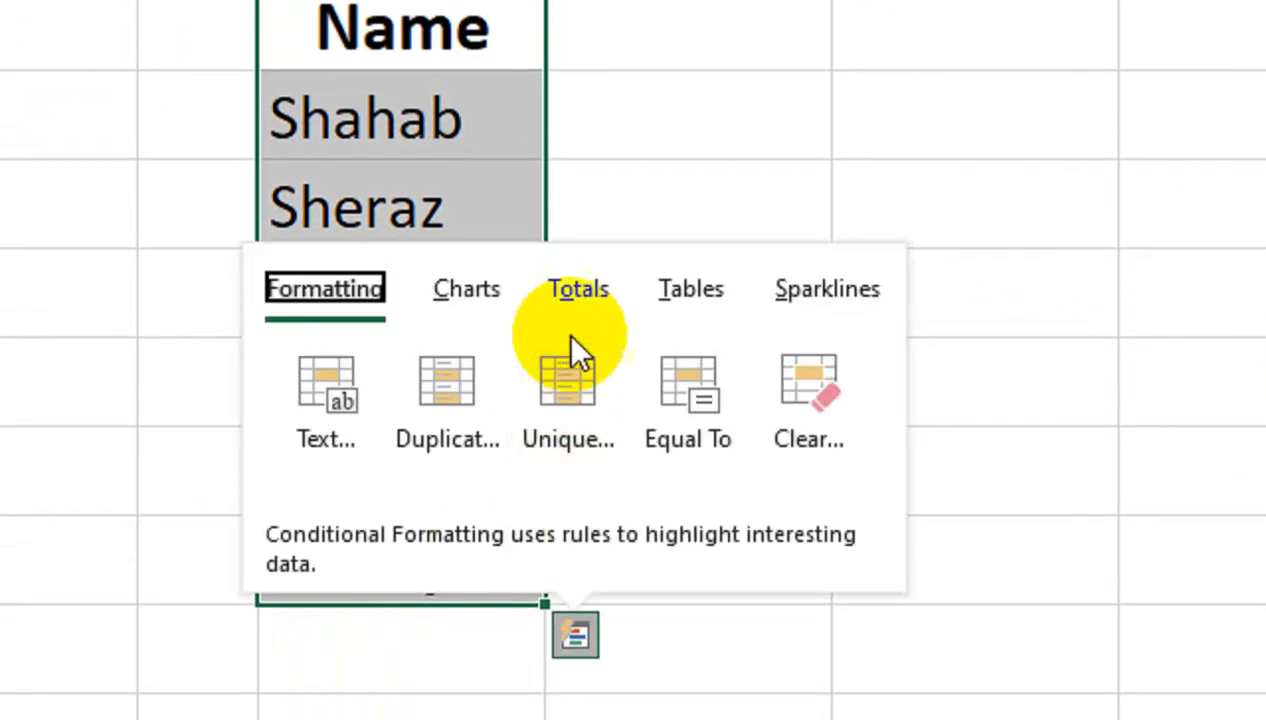
pyautogui.click(585, 132)
pyautogui.moveTo(452, 42); pyautogui.dragTo(495, 622)
pyautogui.click(511, 380)
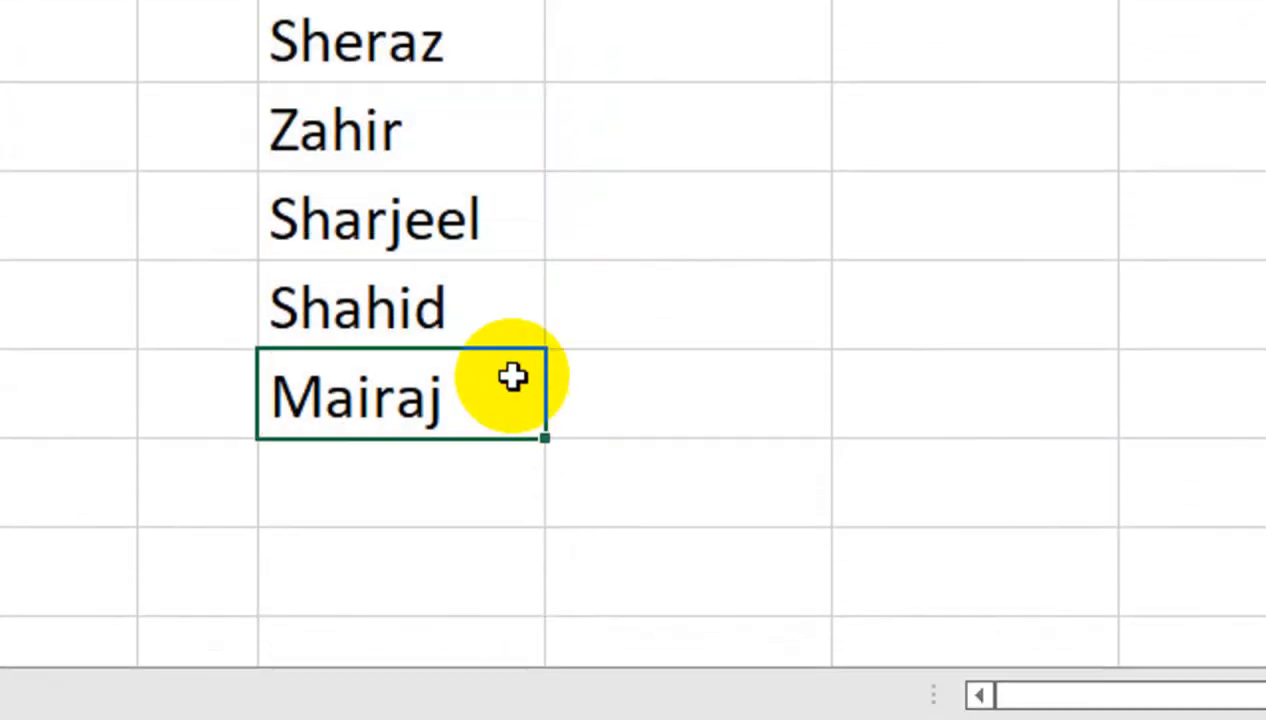
pyautogui.moveTo(486, 127); pyautogui.dragTo(520, 551)
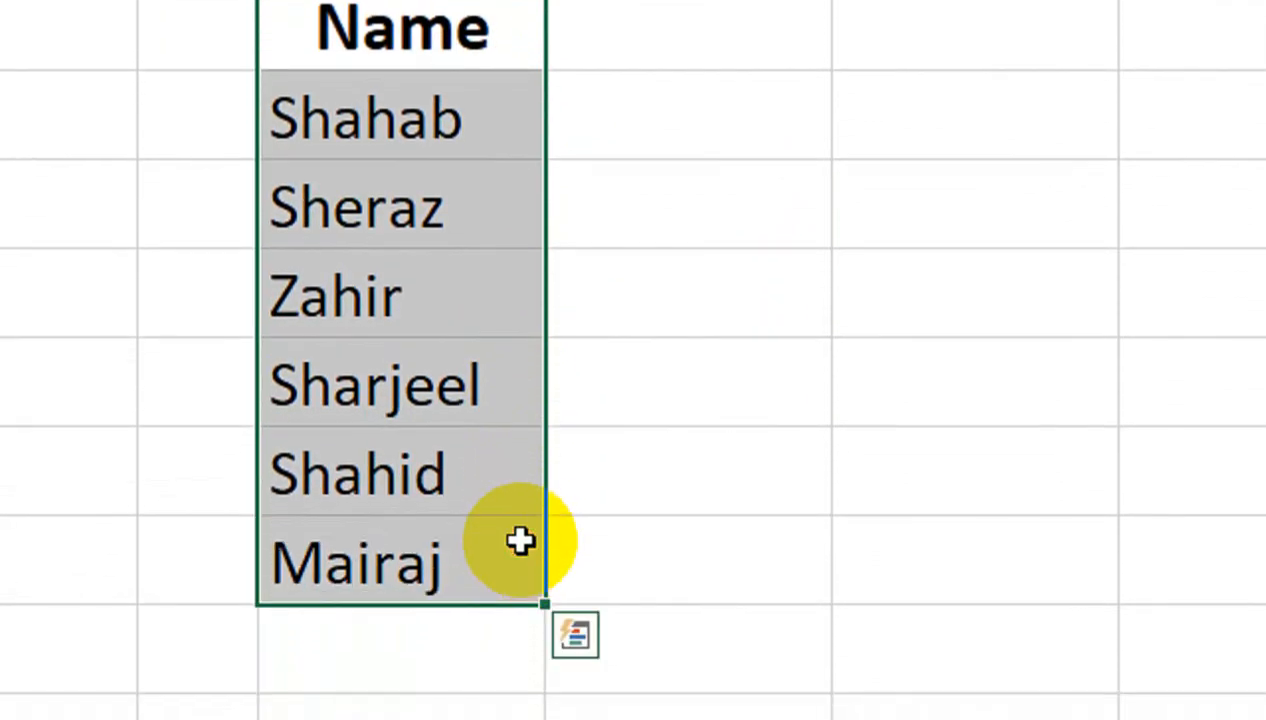
pyautogui.hotkey('ctrl', 'c')
pyautogui.scroll(-3, 700, 370)
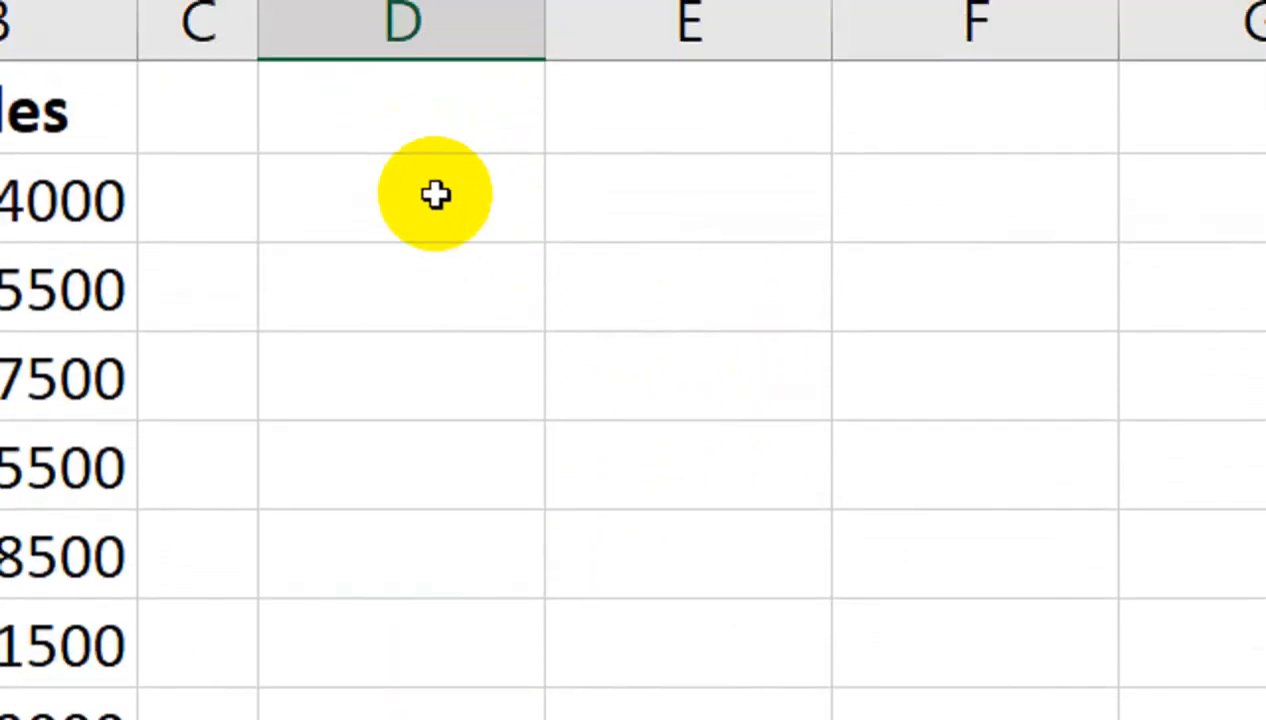
pyautogui.hotkey('ctrl', 'v')
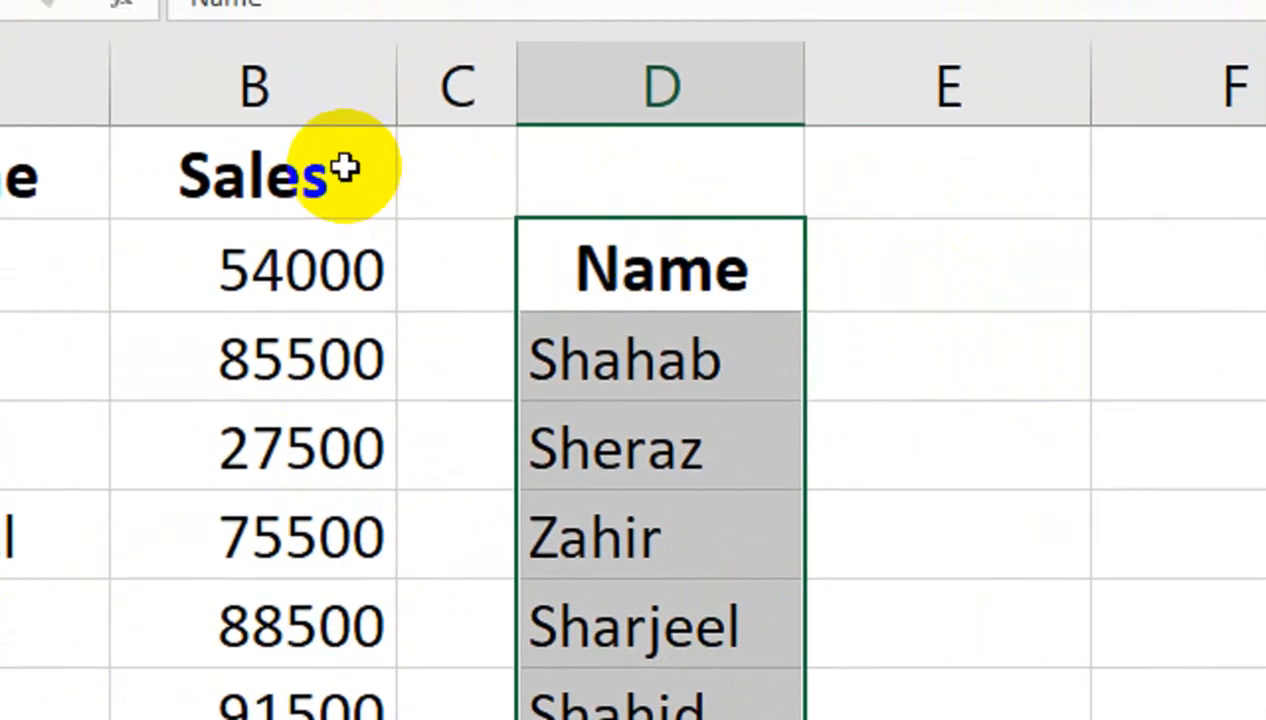
# - Copy the Sales header from B1 and paste it into cell E2 beside the unique-name list's header
pyautogui.click(342, 118)
pyautogui.hotkey('ctrl', 'c')
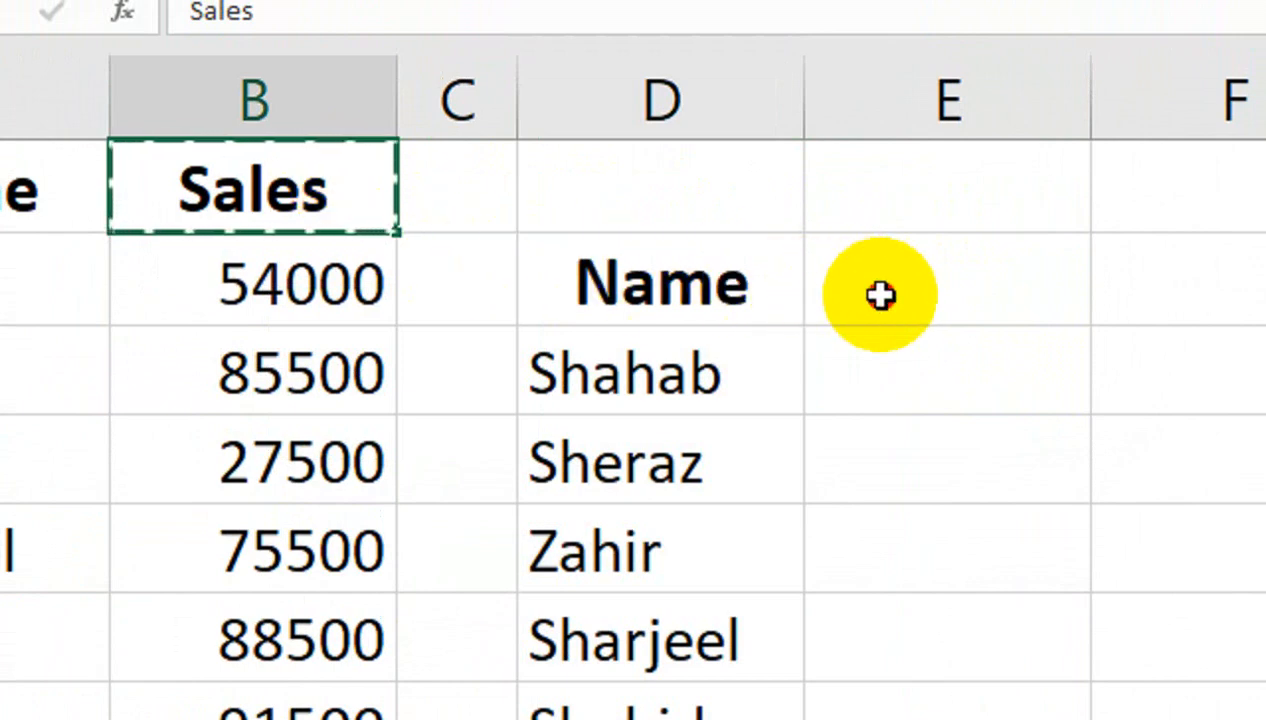
pyautogui.click(880, 295)
pyautogui.hotkey('ctrl', 'v')
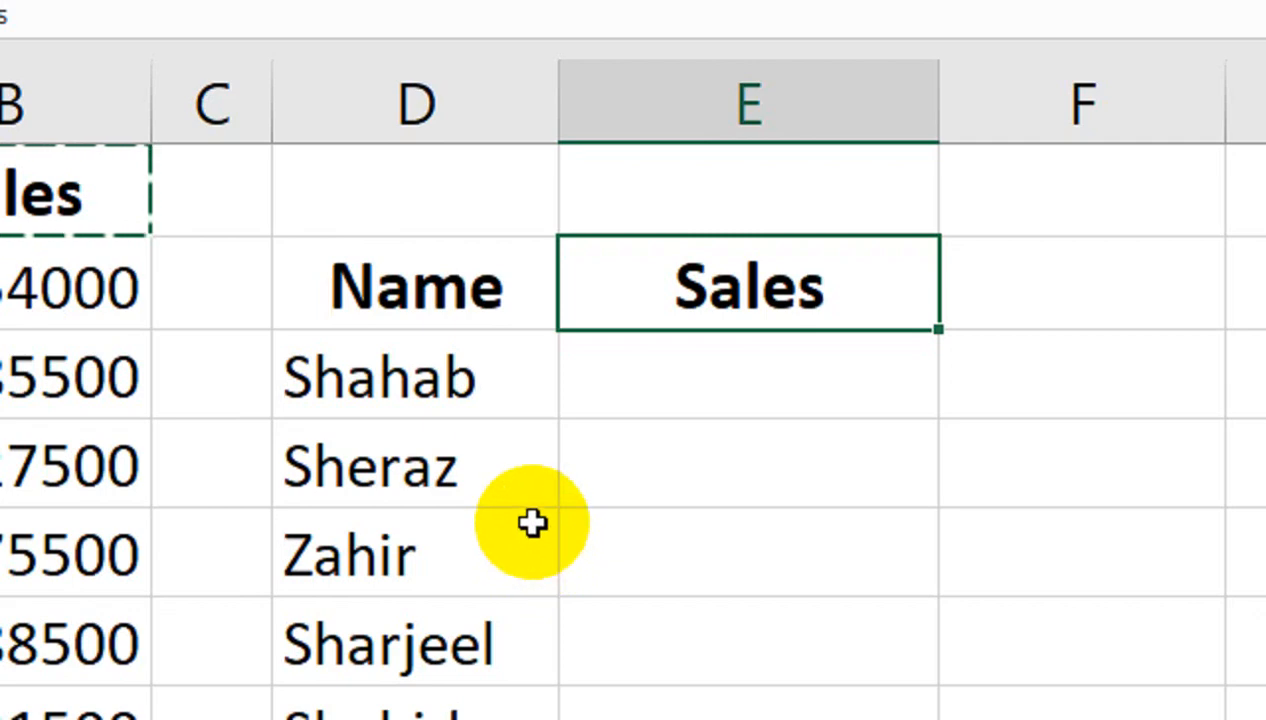
# - Start an IF formula in F3 that tests whether D3 equals the absolute name range $A$2:$A$20
pyautogui.click(1097, 375)
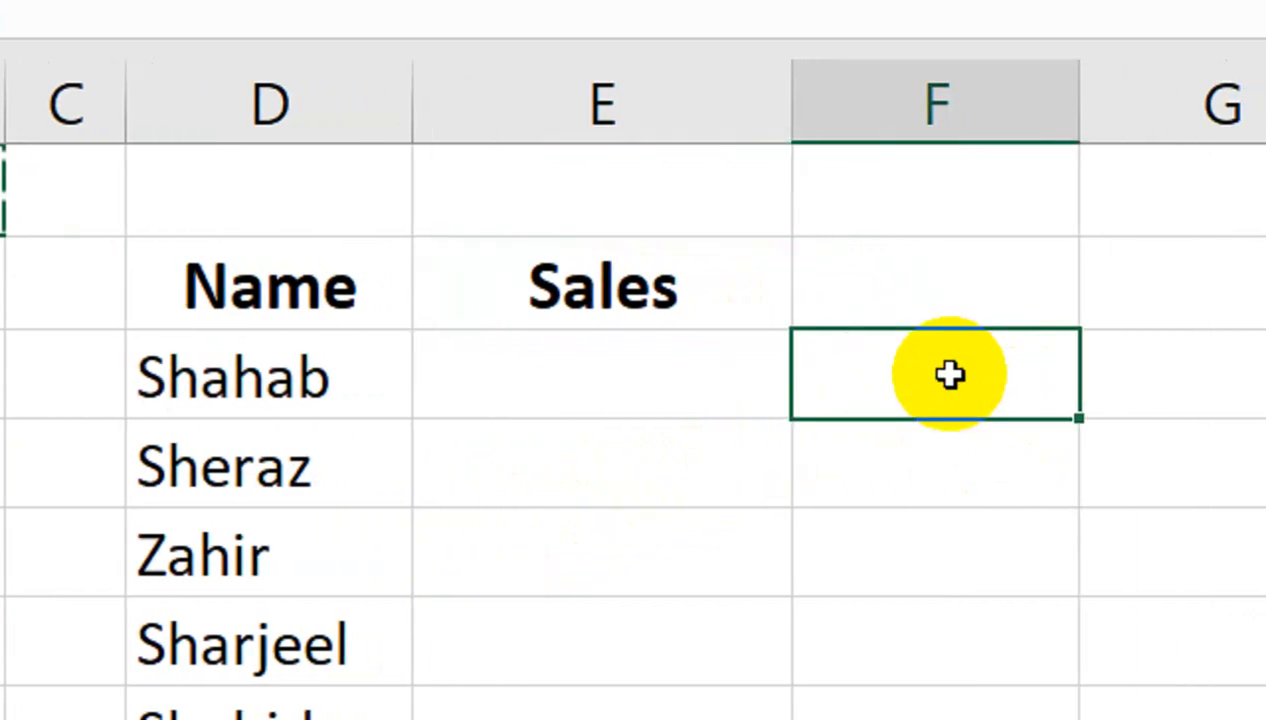
pyautogui.write('=if')
pyautogui.press('Tab')
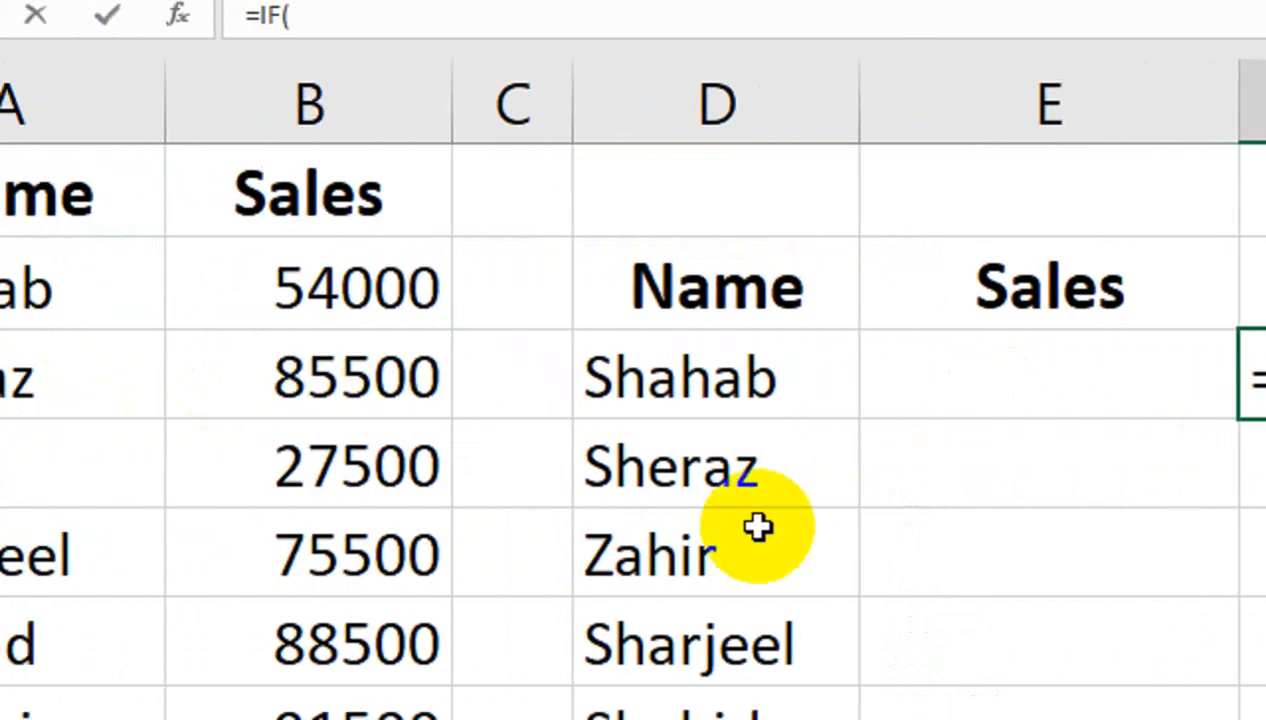
pyautogui.click(327, 375)
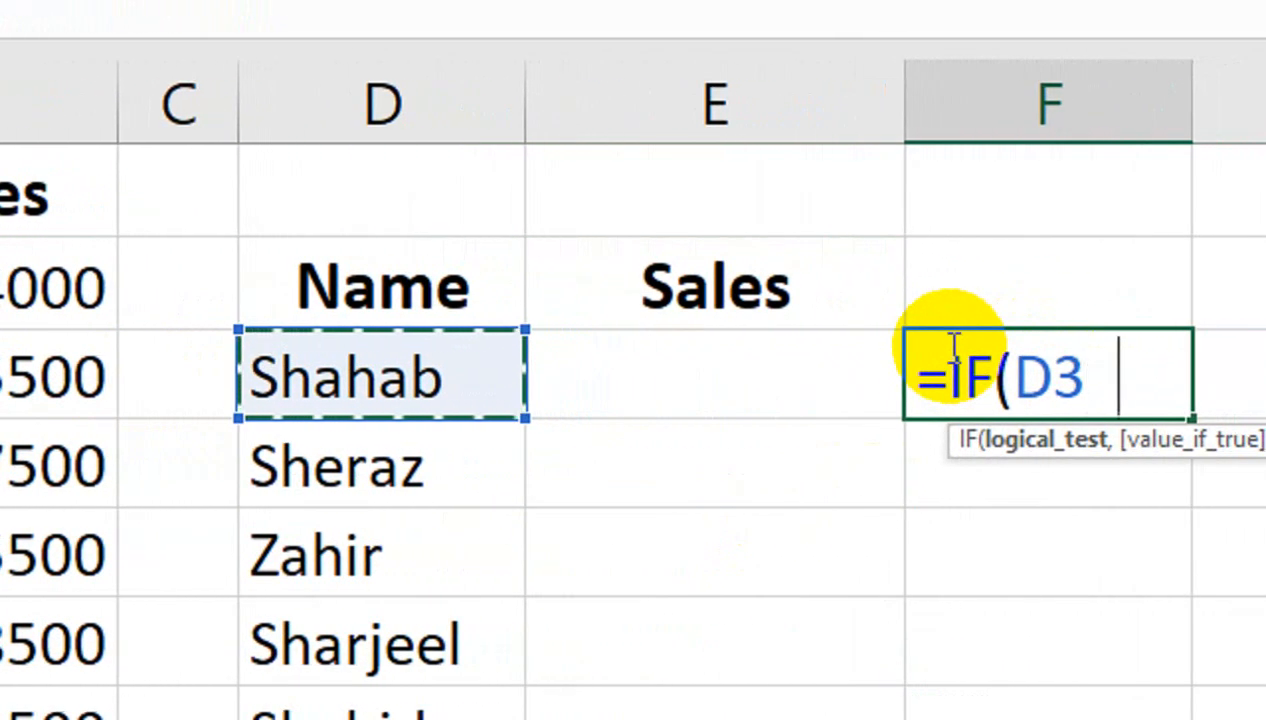
pyautogui.write('=')
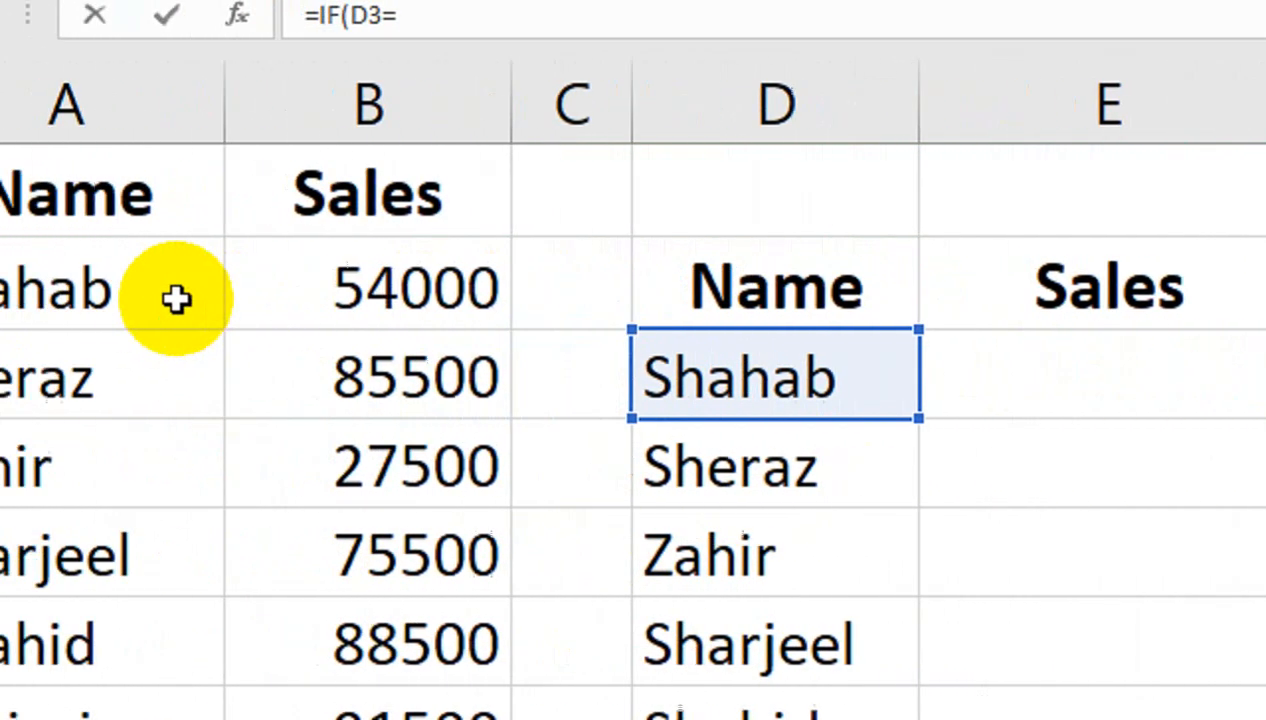
pyautogui.click(175, 299)
pyautogui.hotkey('ctrl', 'shift', 'Down')
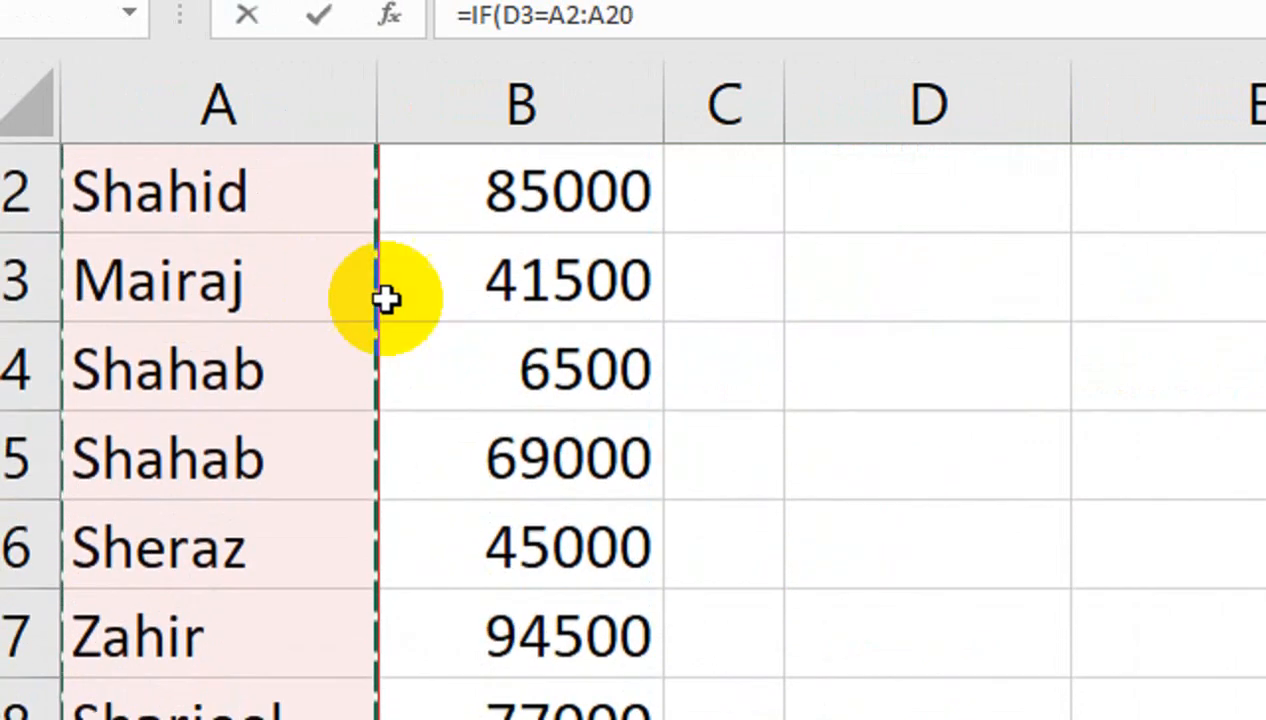
pyautogui.press('F4')
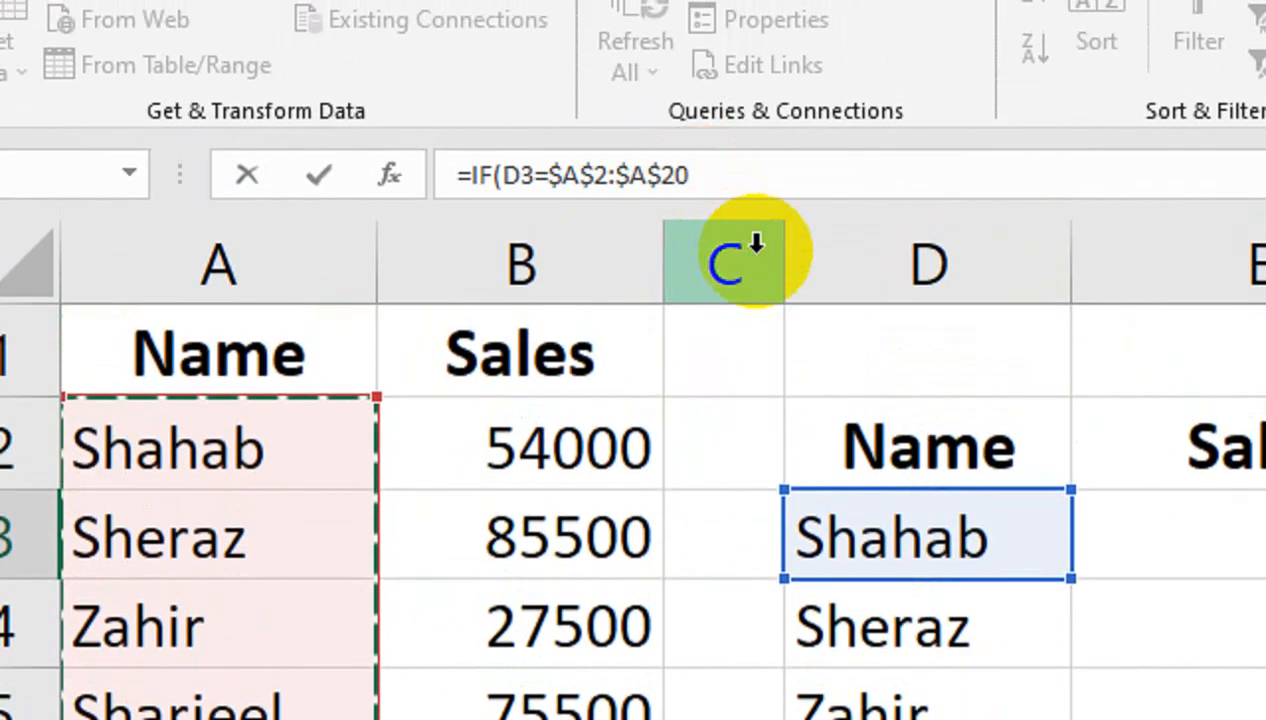
# - Complete the IF formula in F3 with the absolute sales range $B$2:$B$20 as the value if true
pyautogui.write(',')
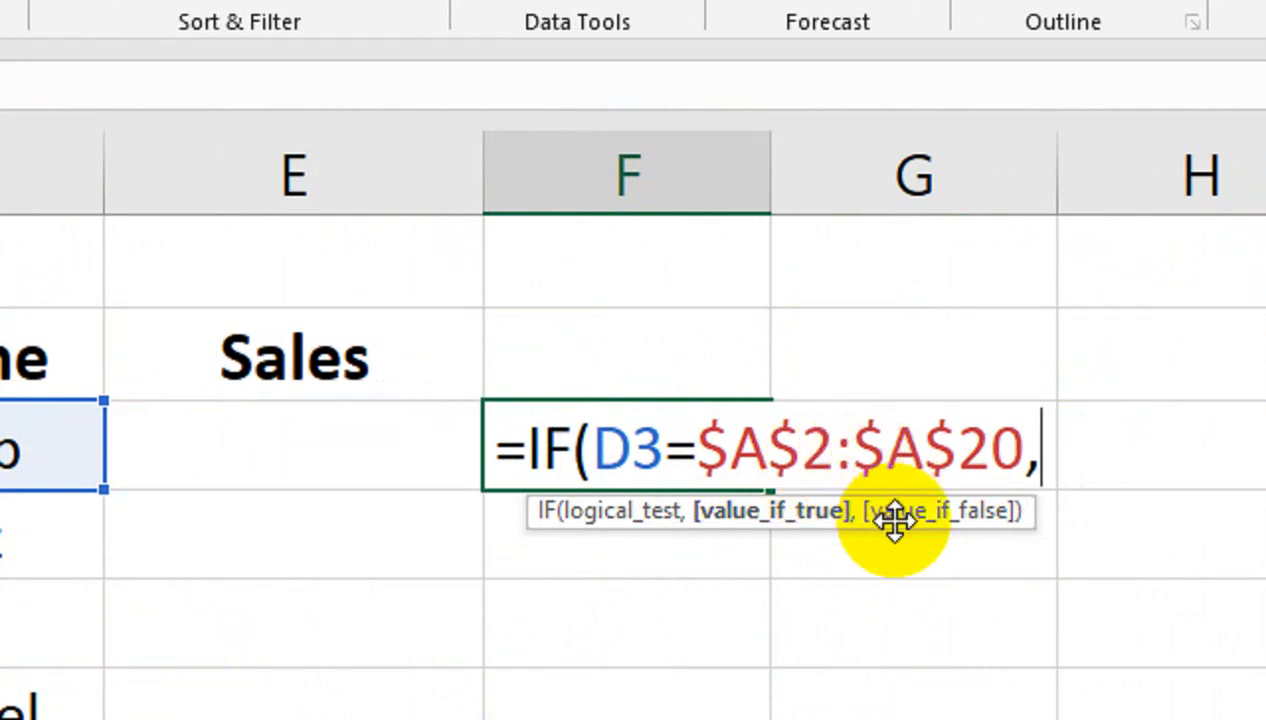
pyautogui.click(290, 340)
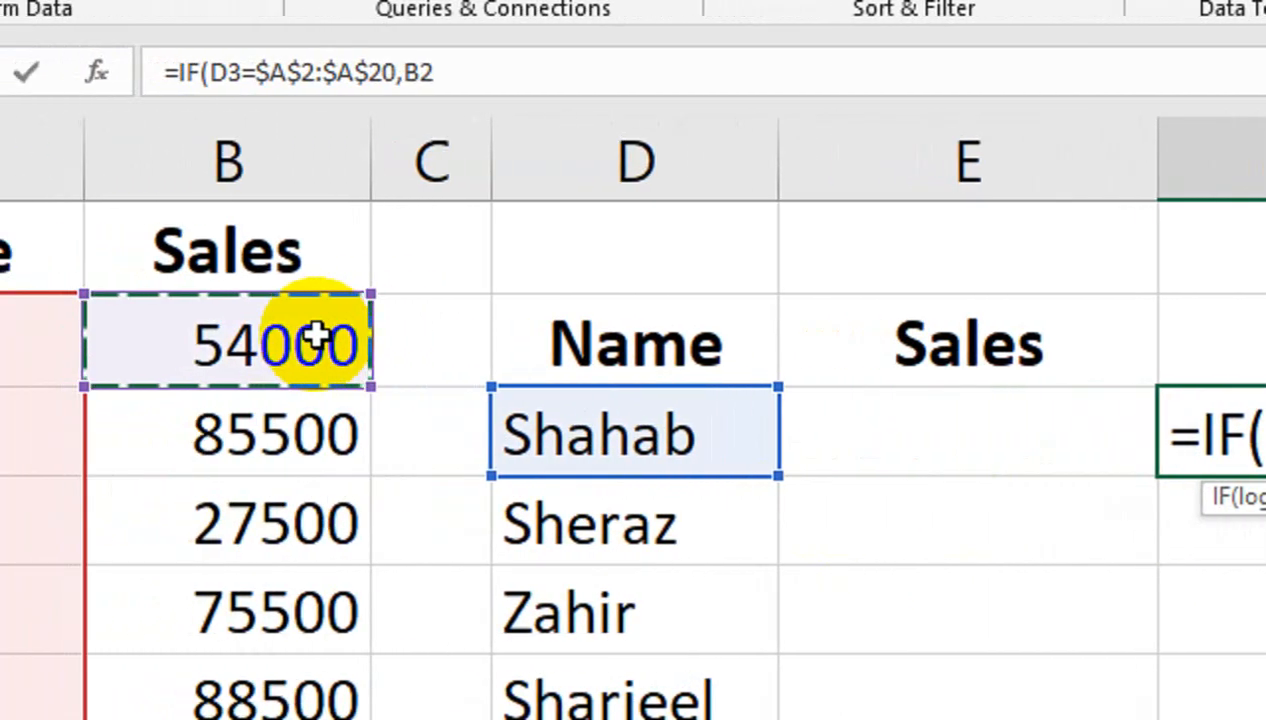
pyautogui.hotkey('ctrl', 'shift', 'Down')
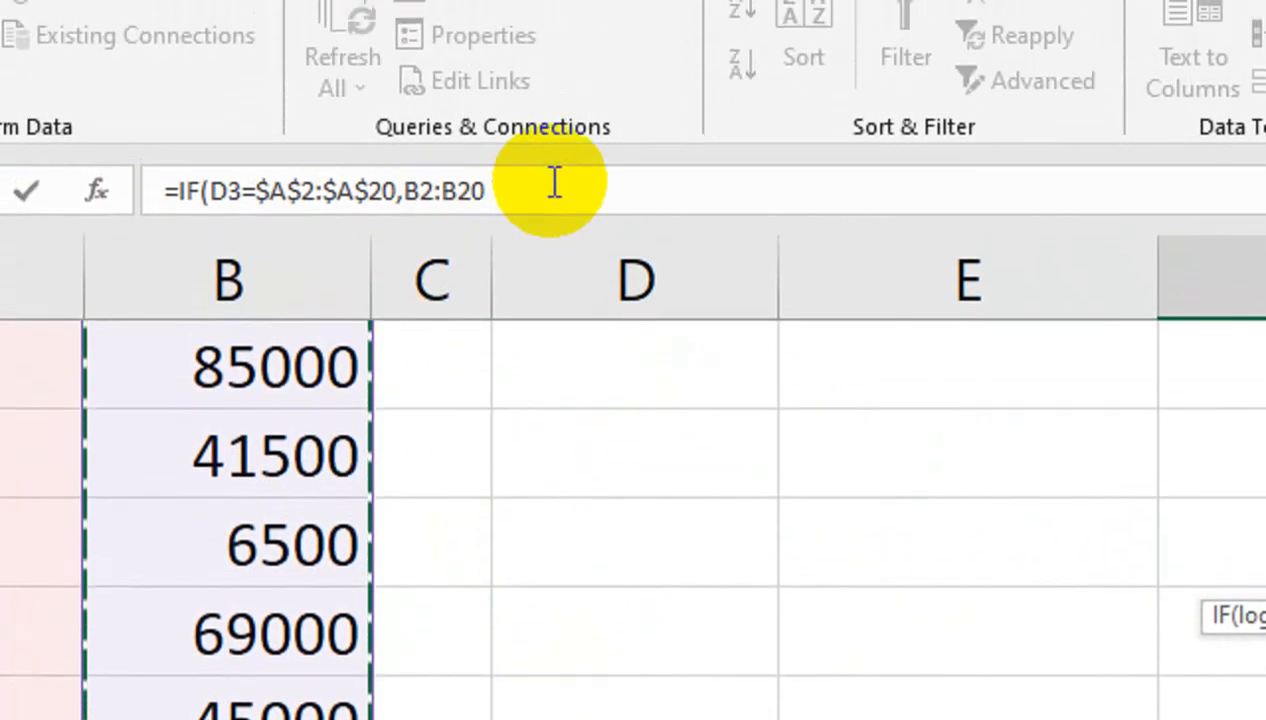
pyautogui.press('F4')
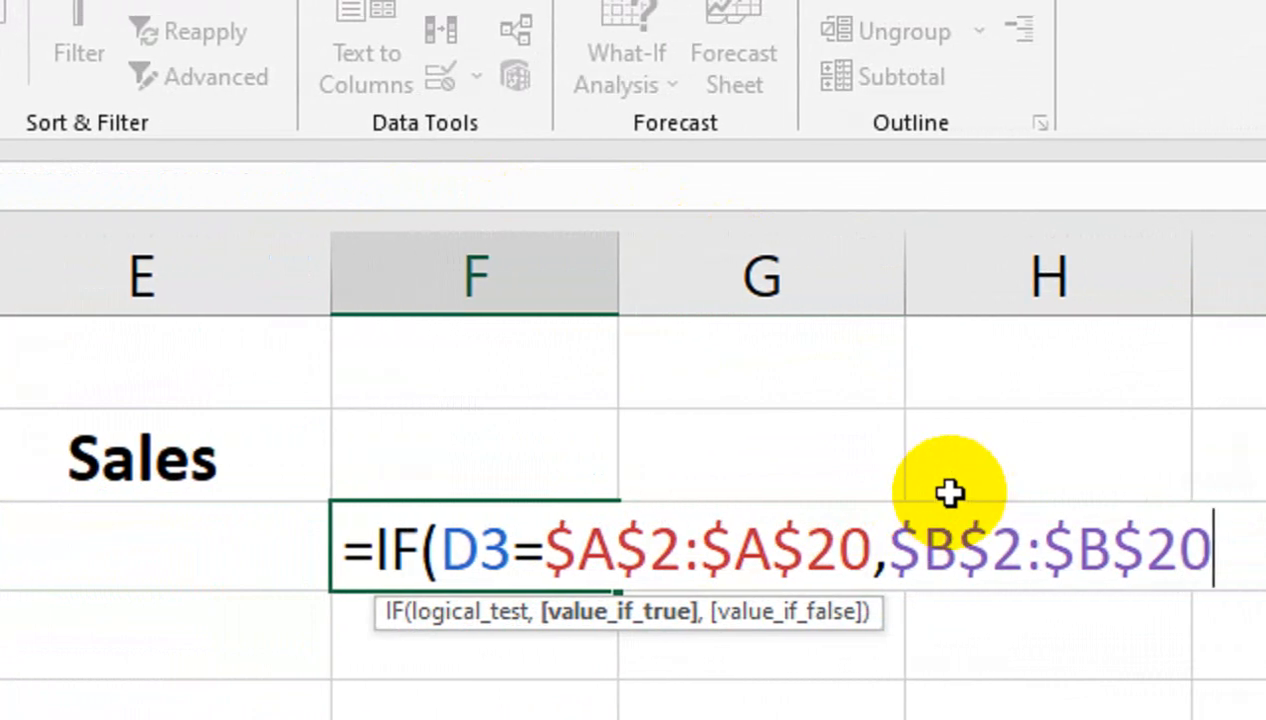
pyautogui.press('Return')
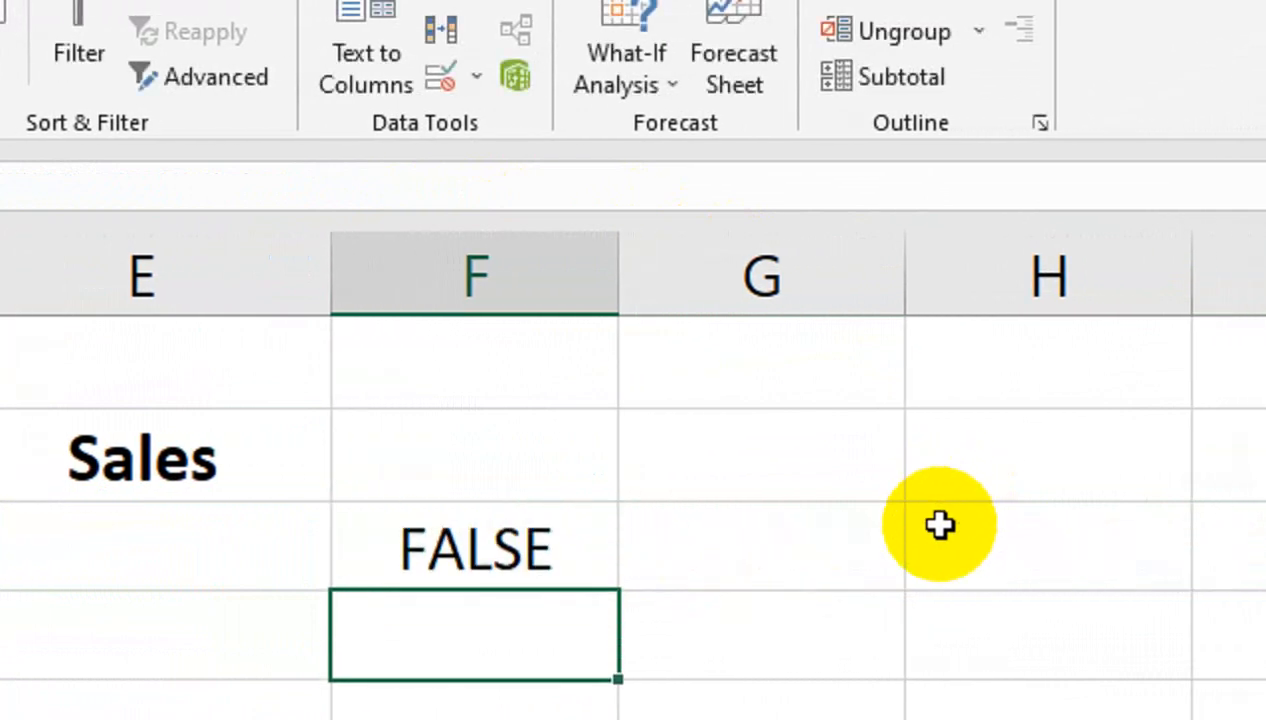
# - Add an empty string ("") as the value if false in F3's IF formula
pyautogui.click(470, 540)
pyautogui.doubleClick(540, 544)
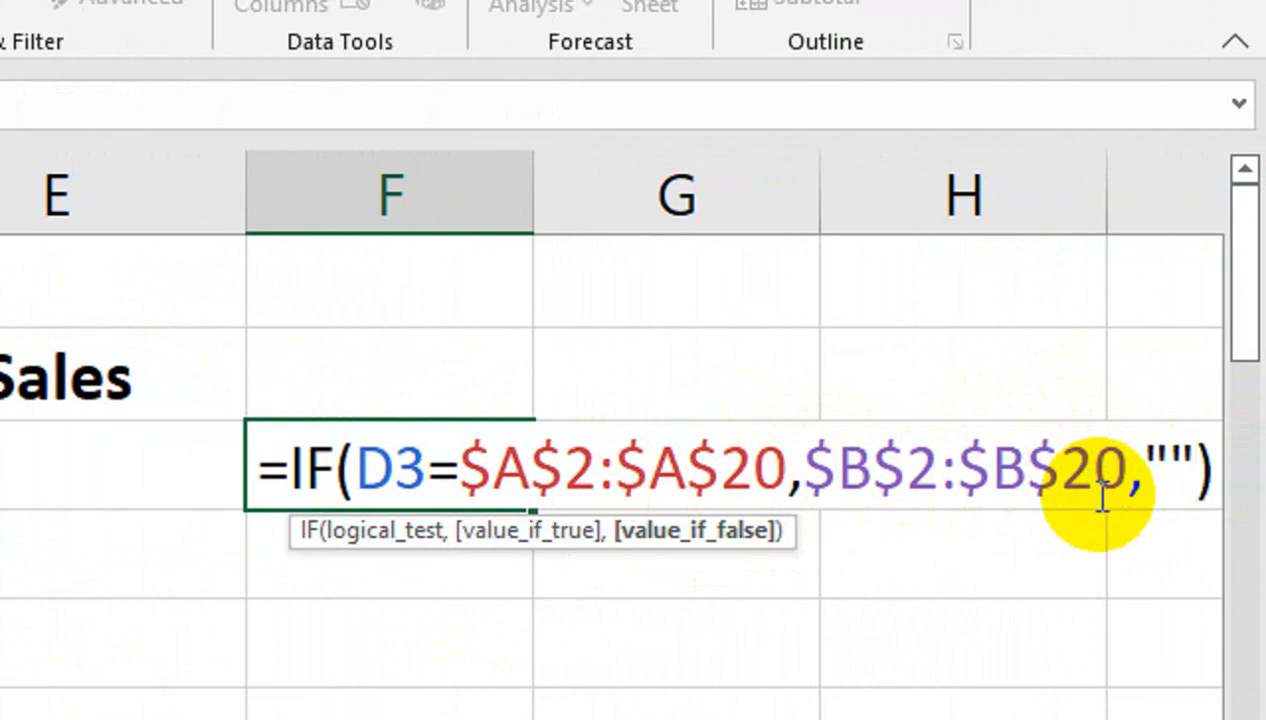
pyautogui.press('Return')
# - Wrap F3's IF formula in TEXTJOIN with delimiter "," and ignore_empty TRUE, and enter it as an array formula
pyautogui.doubleClick(466, 466)
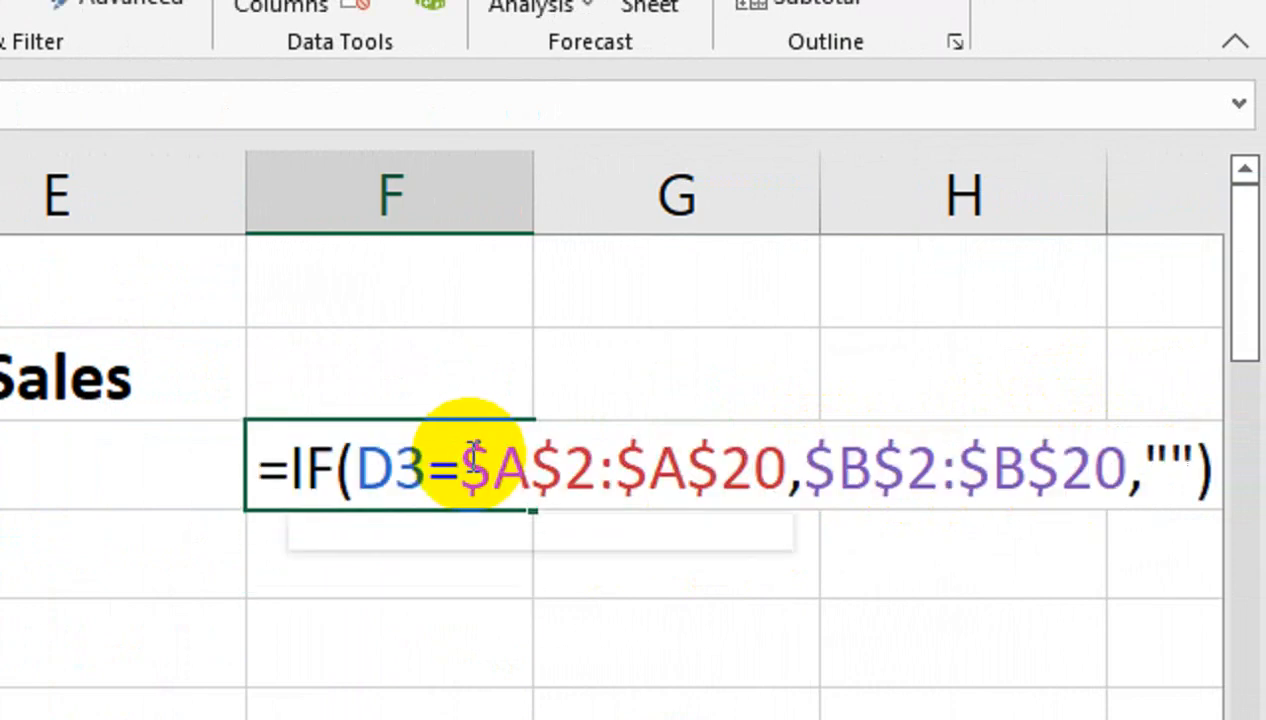
pyautogui.click(290, 467)
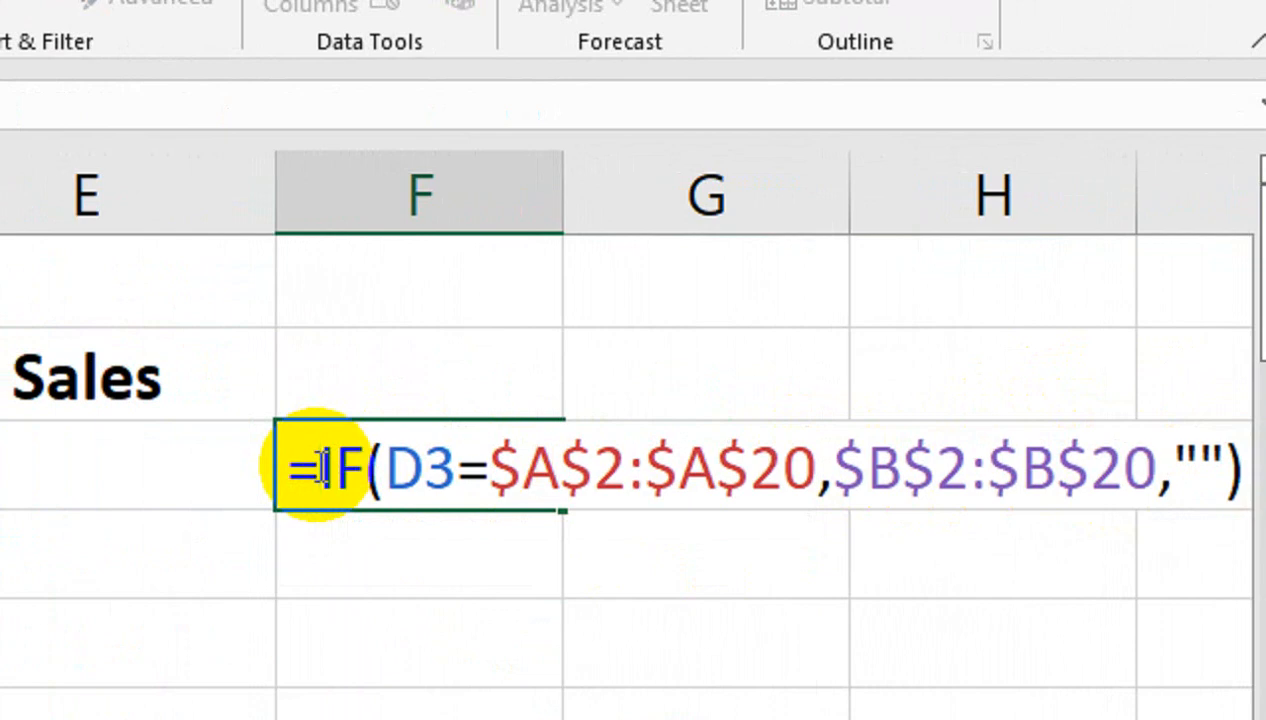
pyautogui.write('tex')
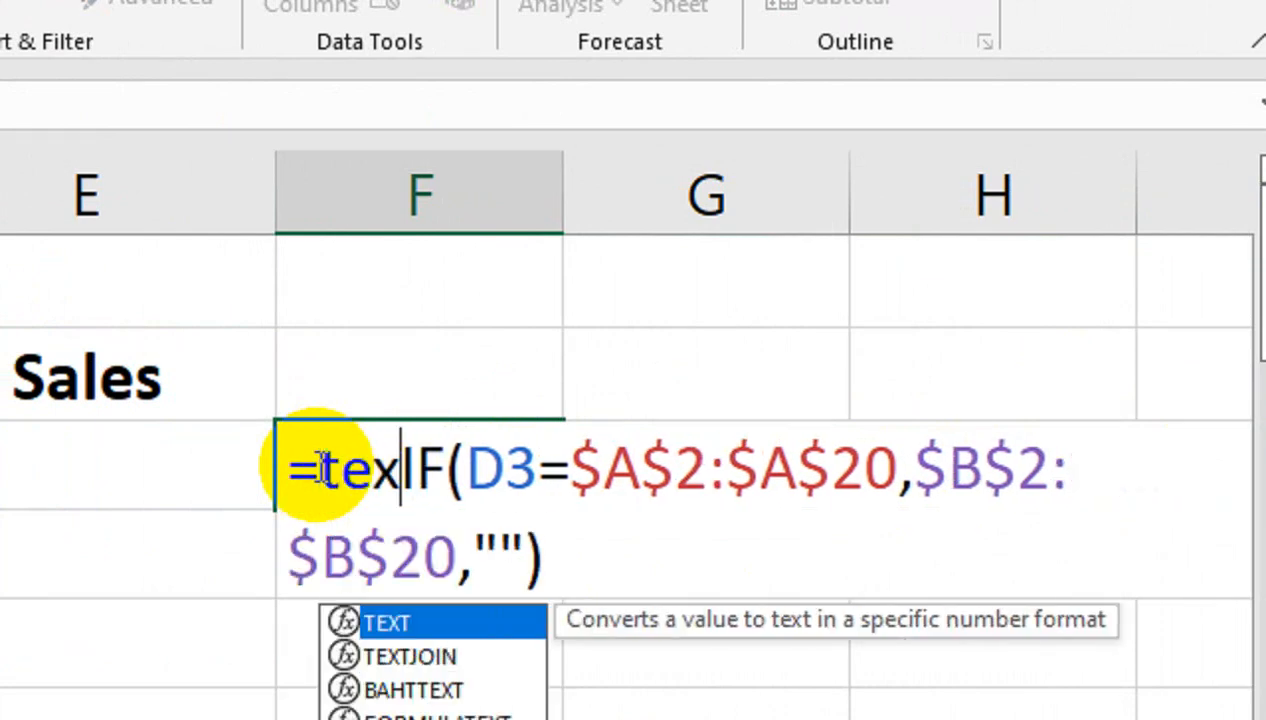
pyautogui.press('Down')
pyautogui.press('Tab')
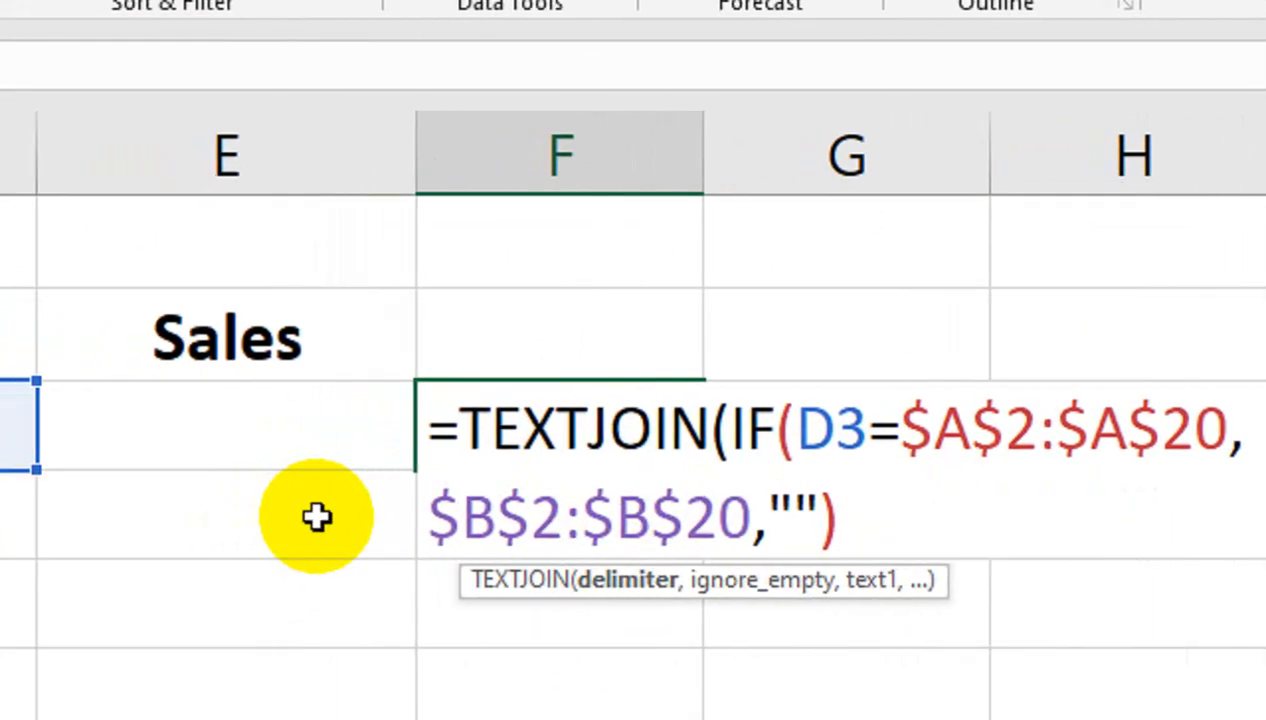
pyautogui.write('"')
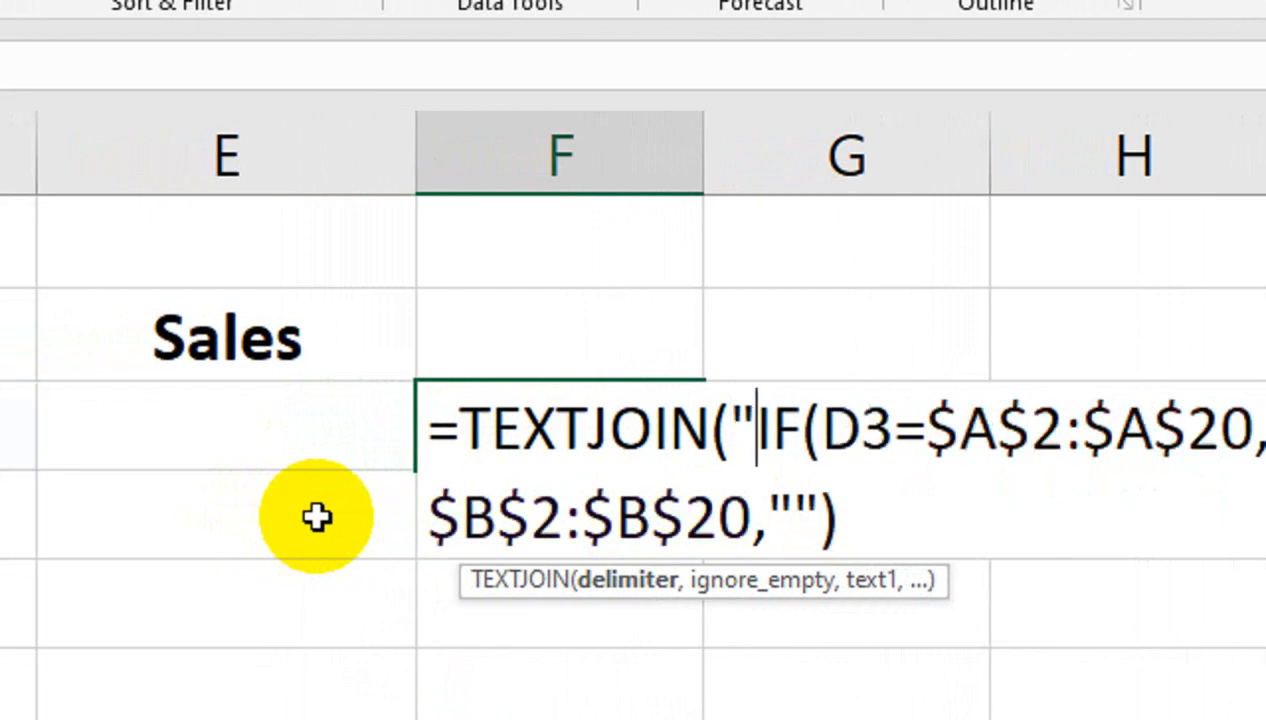
pyautogui.write(',",')
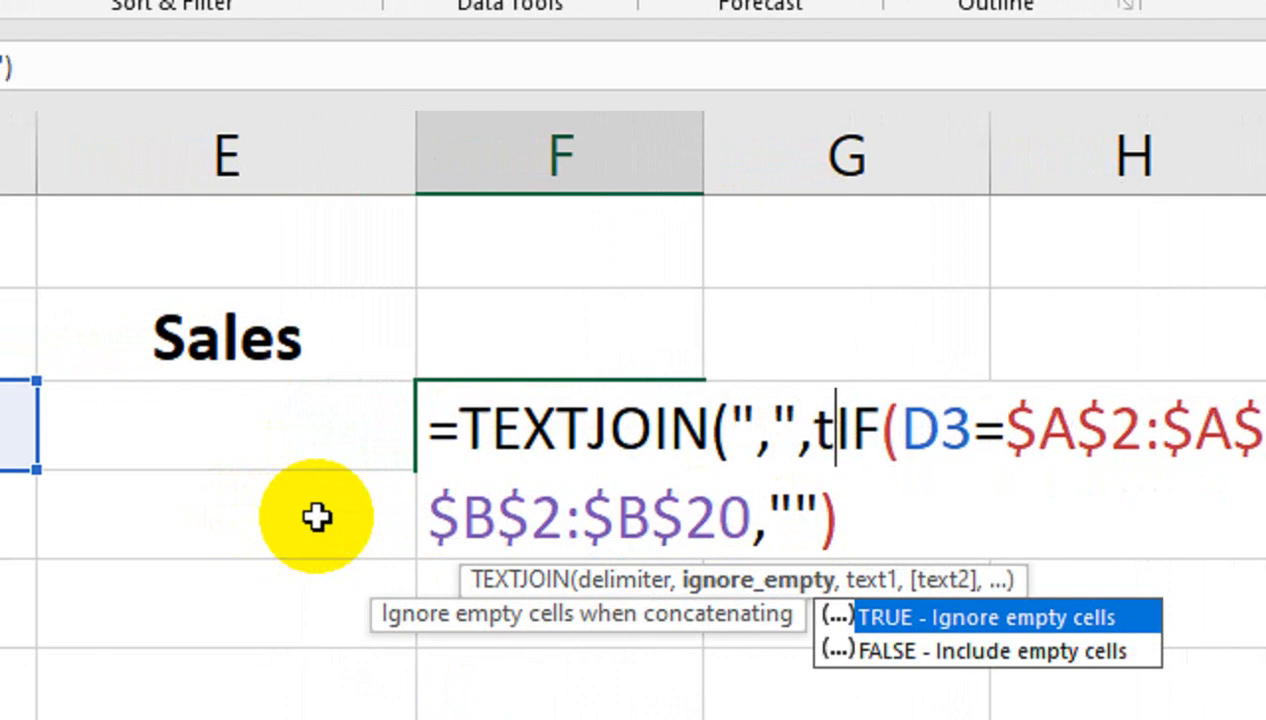
pyautogui.press('Tab')
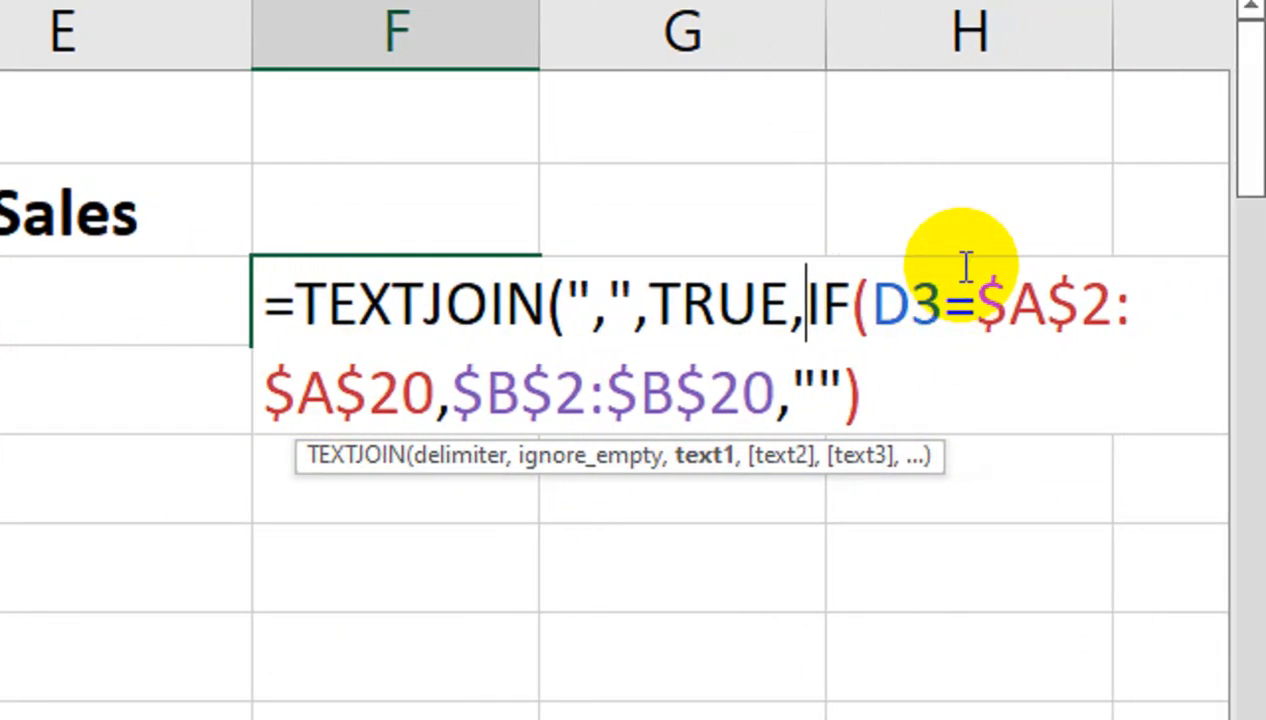
pyautogui.click(906, 395)
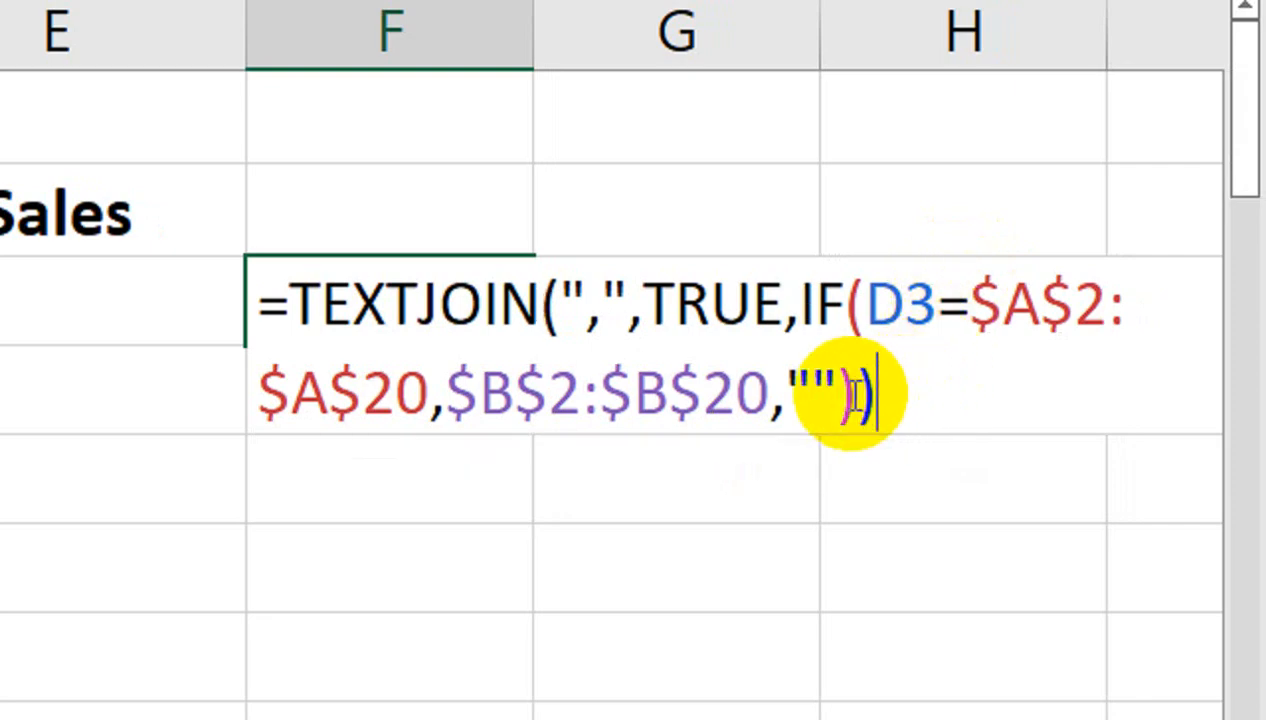
pyautogui.hotkey('ctrl', 'shift', 'Return')
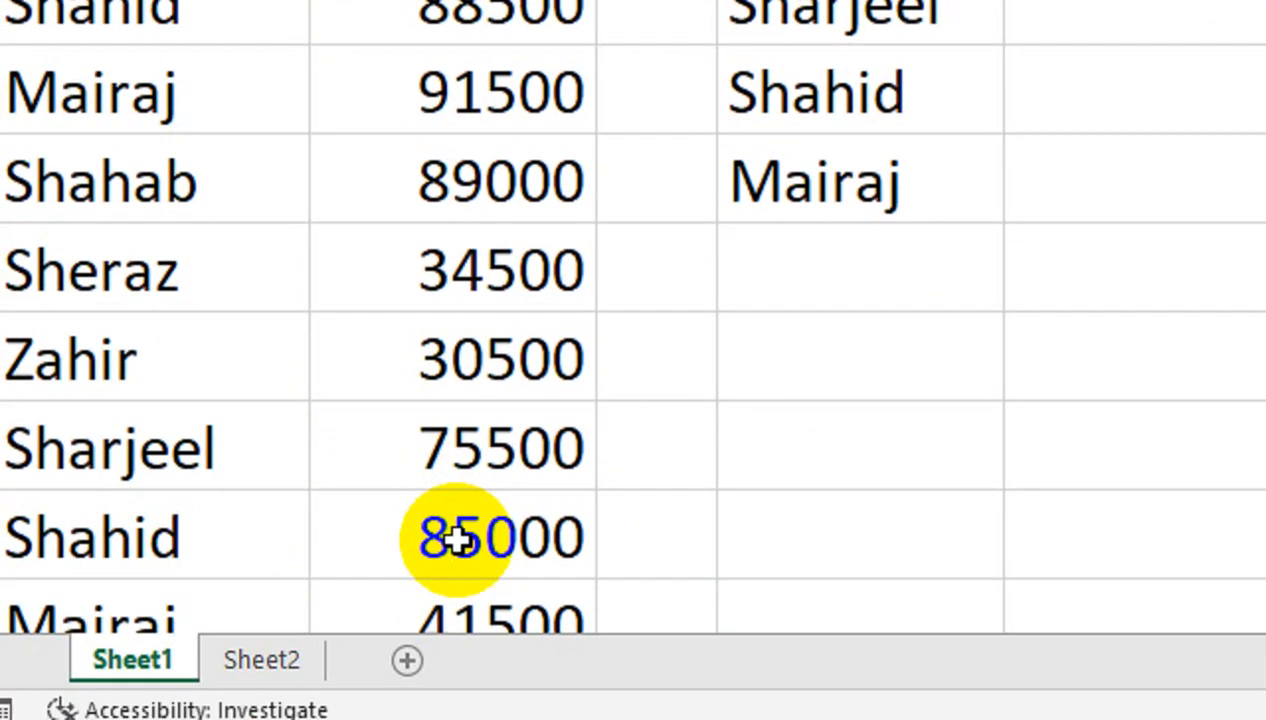
# - Turn on filtering for the Name and Sales headers of the original data
pyautogui.scroll(-2, 760, 382)
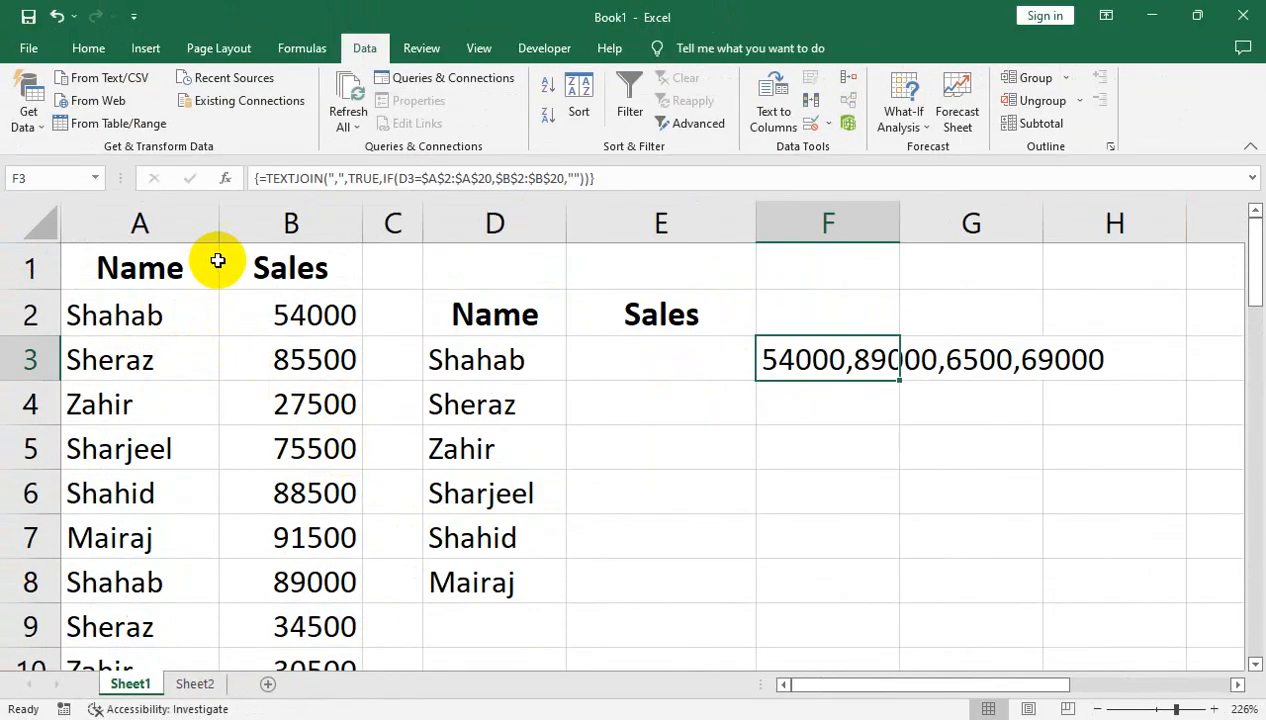
pyautogui.click(215, 260)
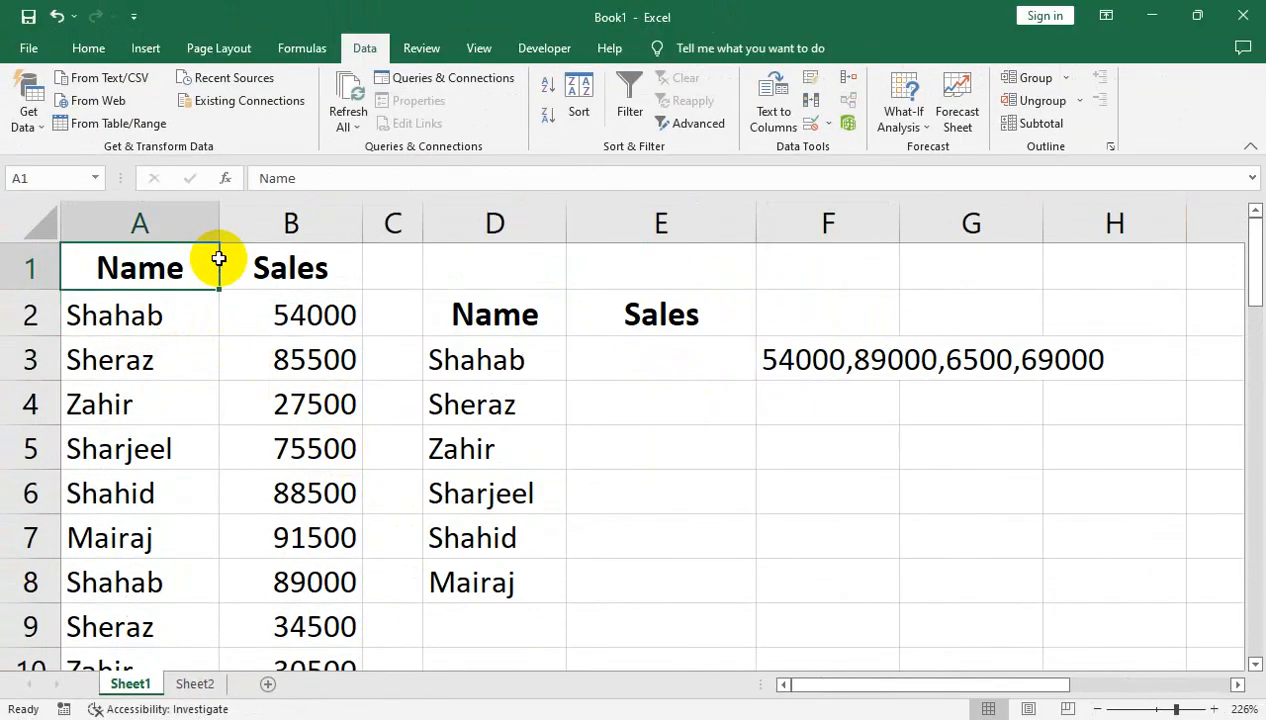
pyautogui.click(95, 48)
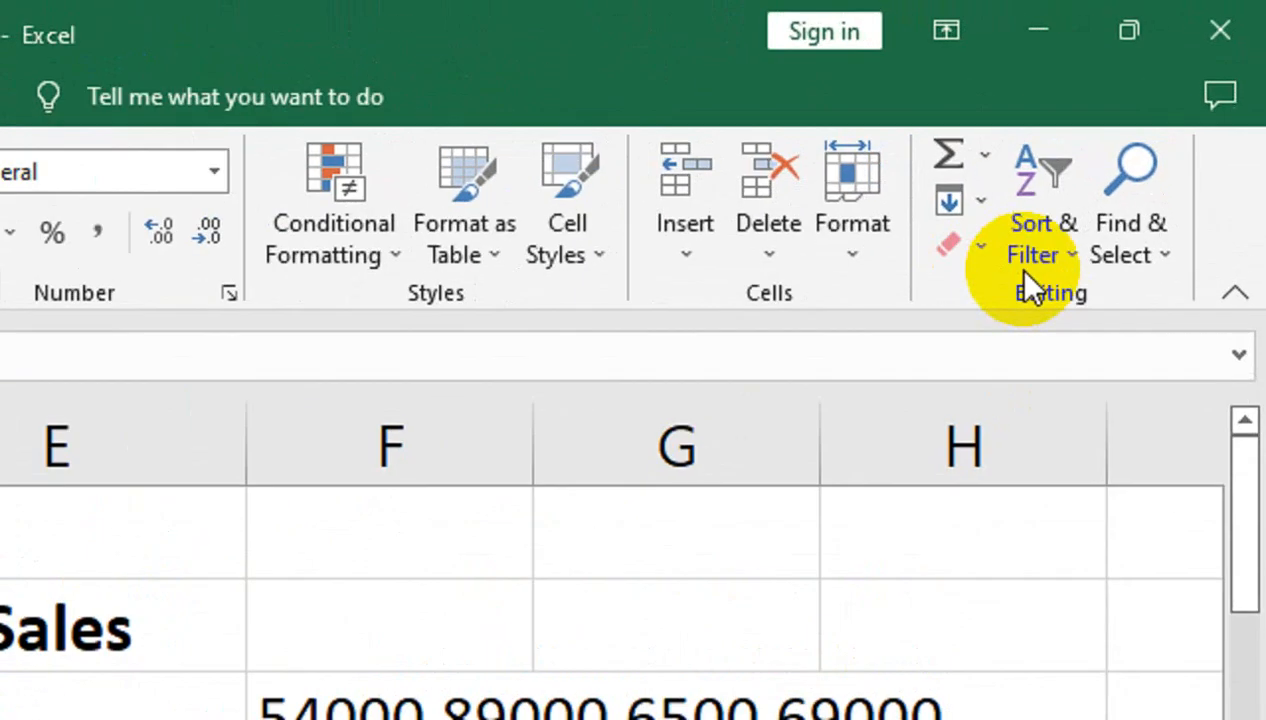
pyautogui.click(1140, 128)
pyautogui.click(1015, 443)
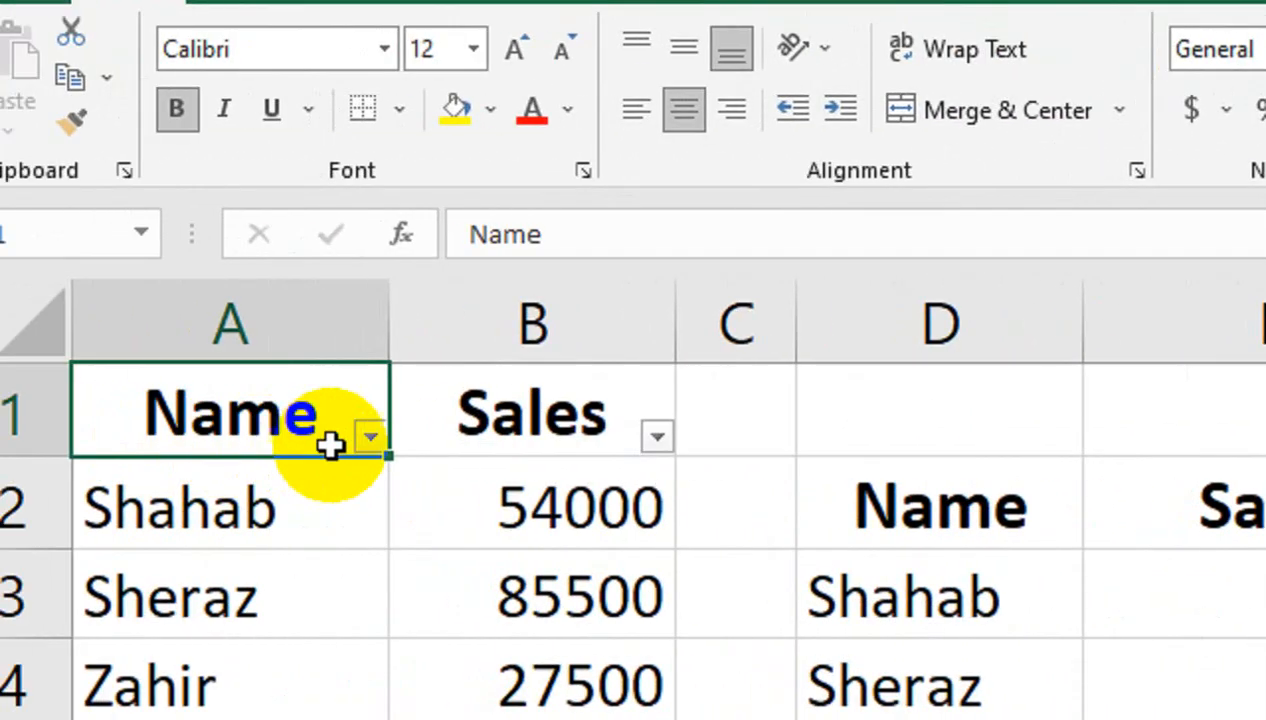
# - Filter the Name column to show only the rows matching the name in D3
pyautogui.click(372, 430)
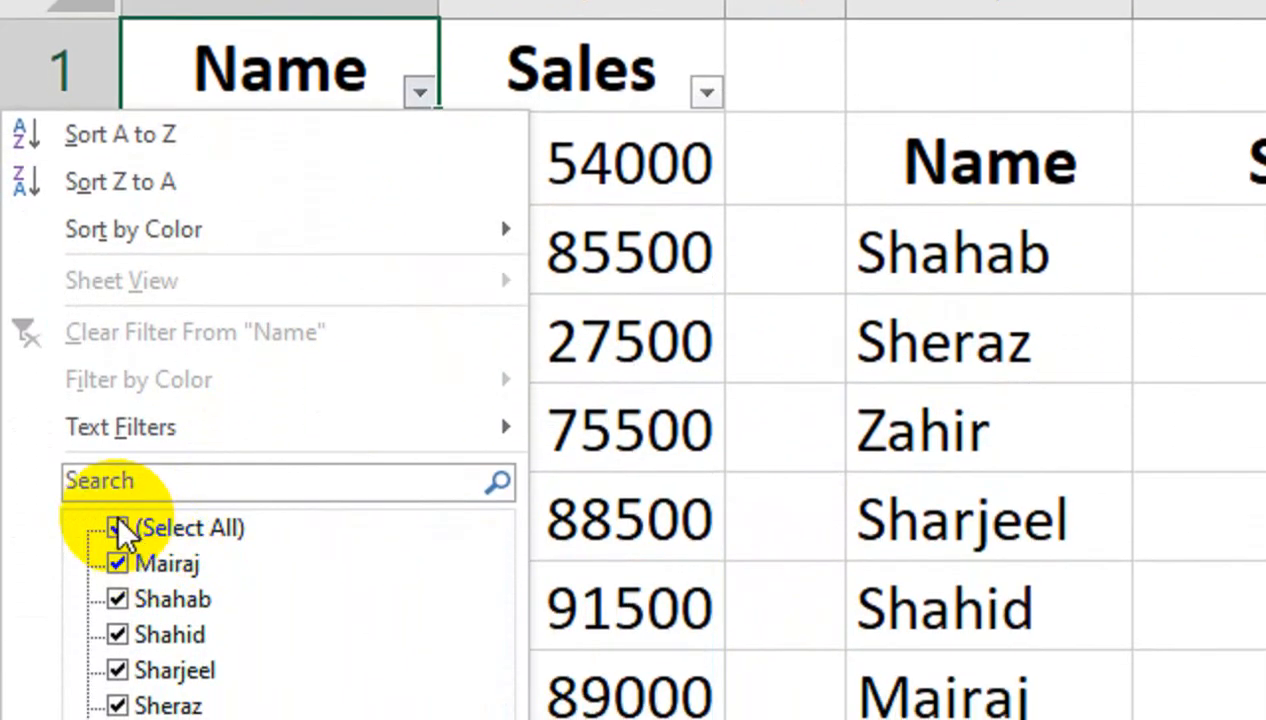
pyautogui.click(118, 526)
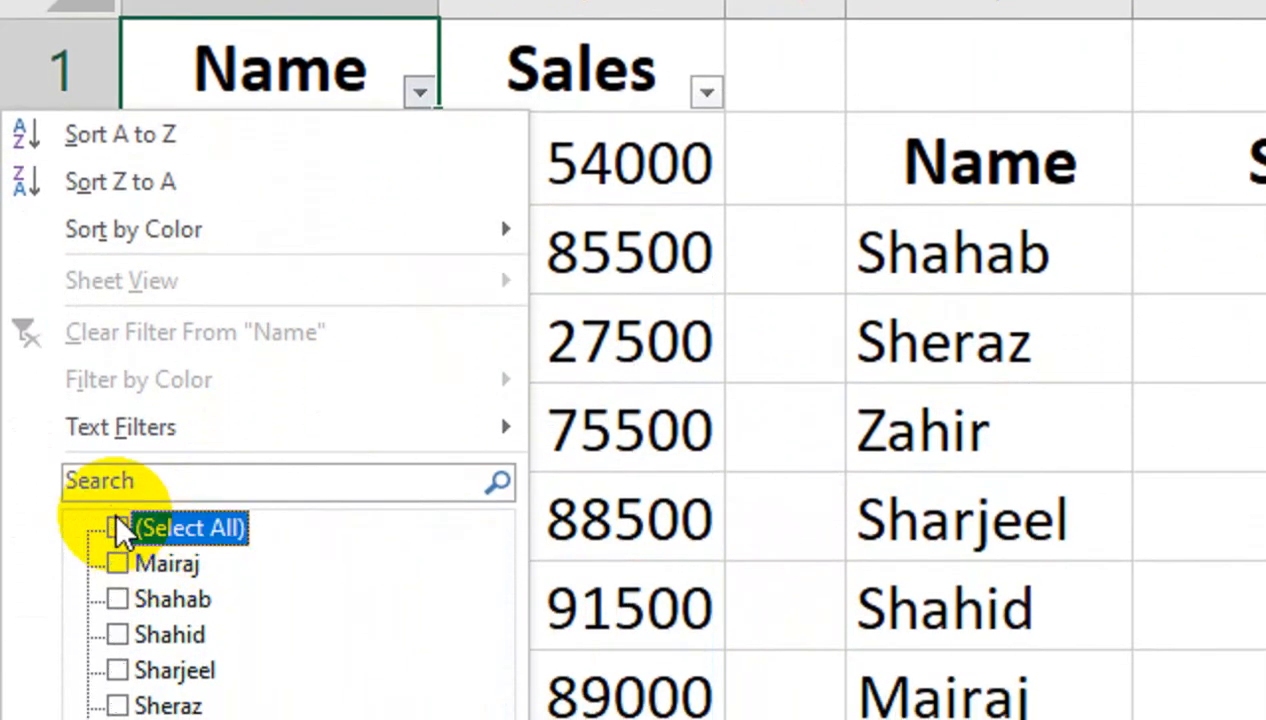
pyautogui.click(140, 552)
pyautogui.click(283, 644)
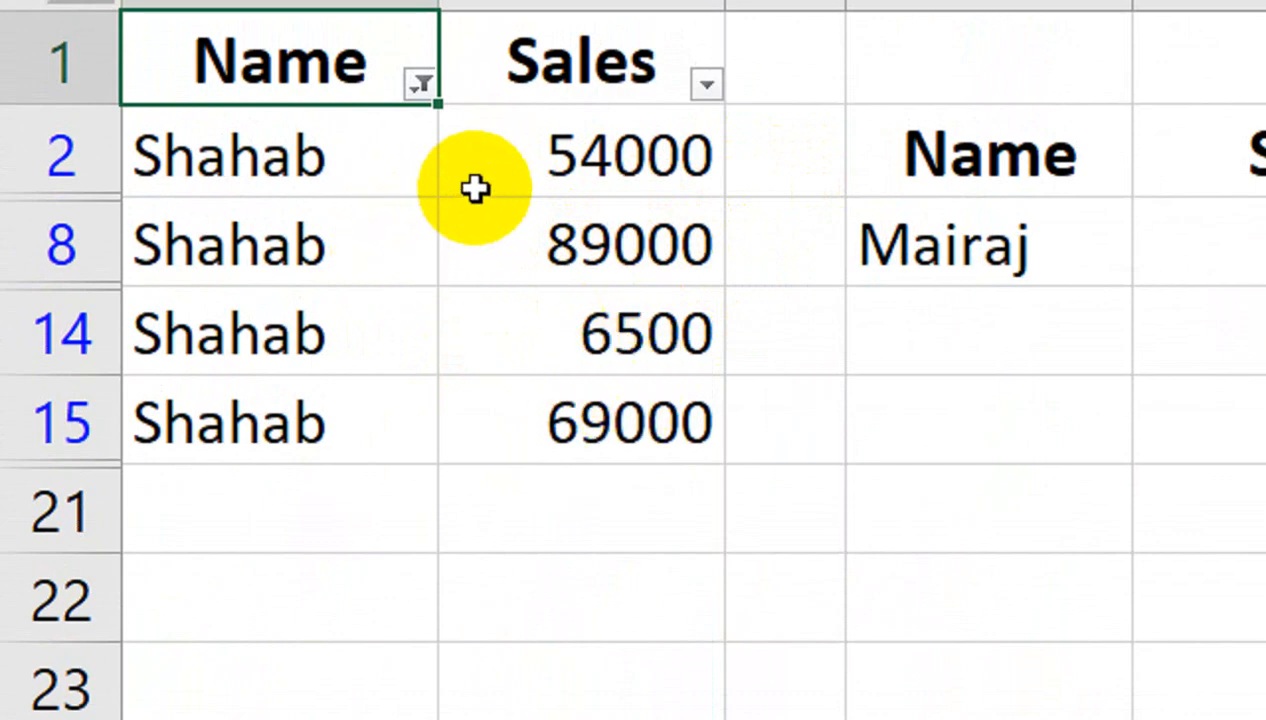
# - Copy the filtered sales values in column B and, with all names shown again, paste them starting at cell G5
pyautogui.moveTo(627, 164); pyautogui.dragTo(634, 430)
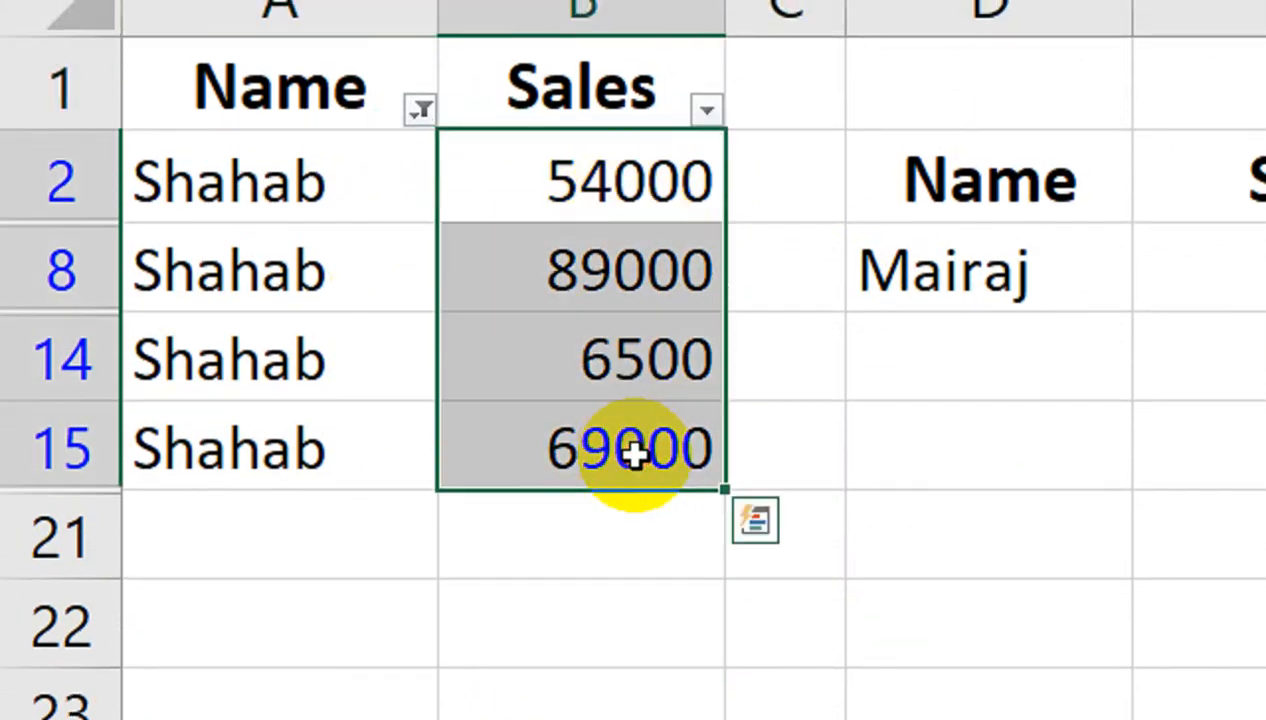
pyautogui.hotkey('ctrl', 'c')
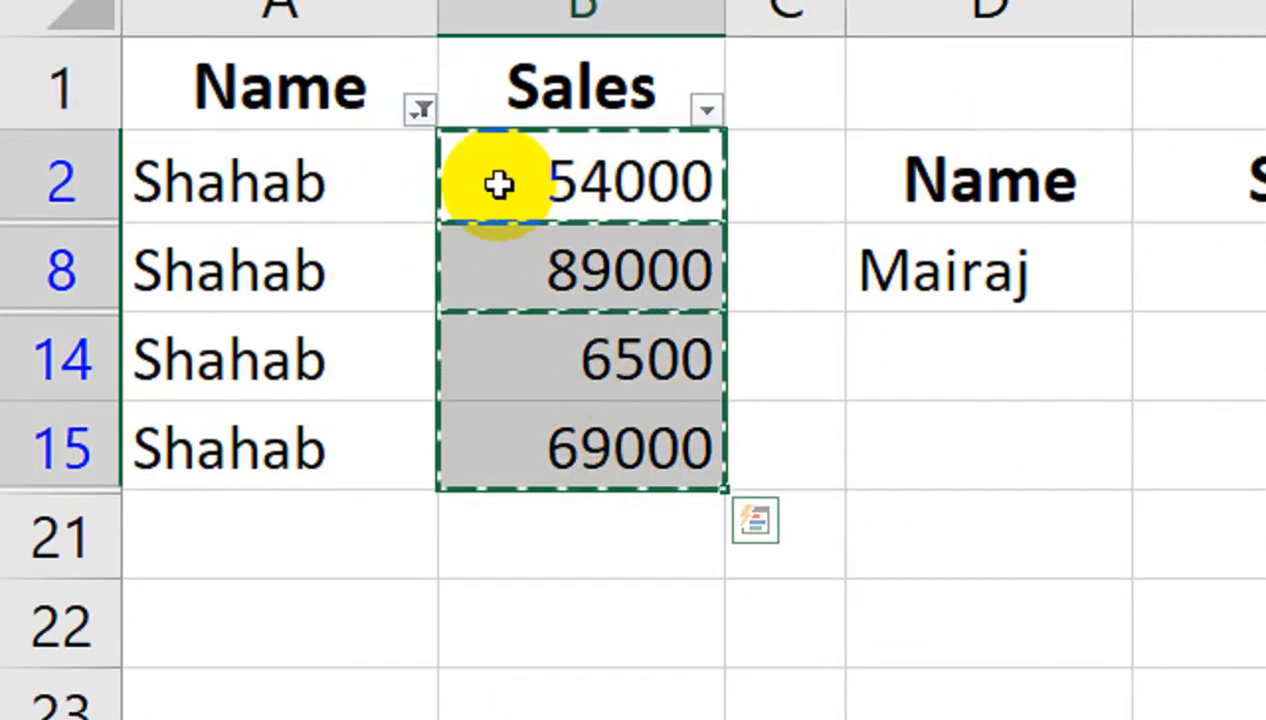
pyautogui.click(420, 109)
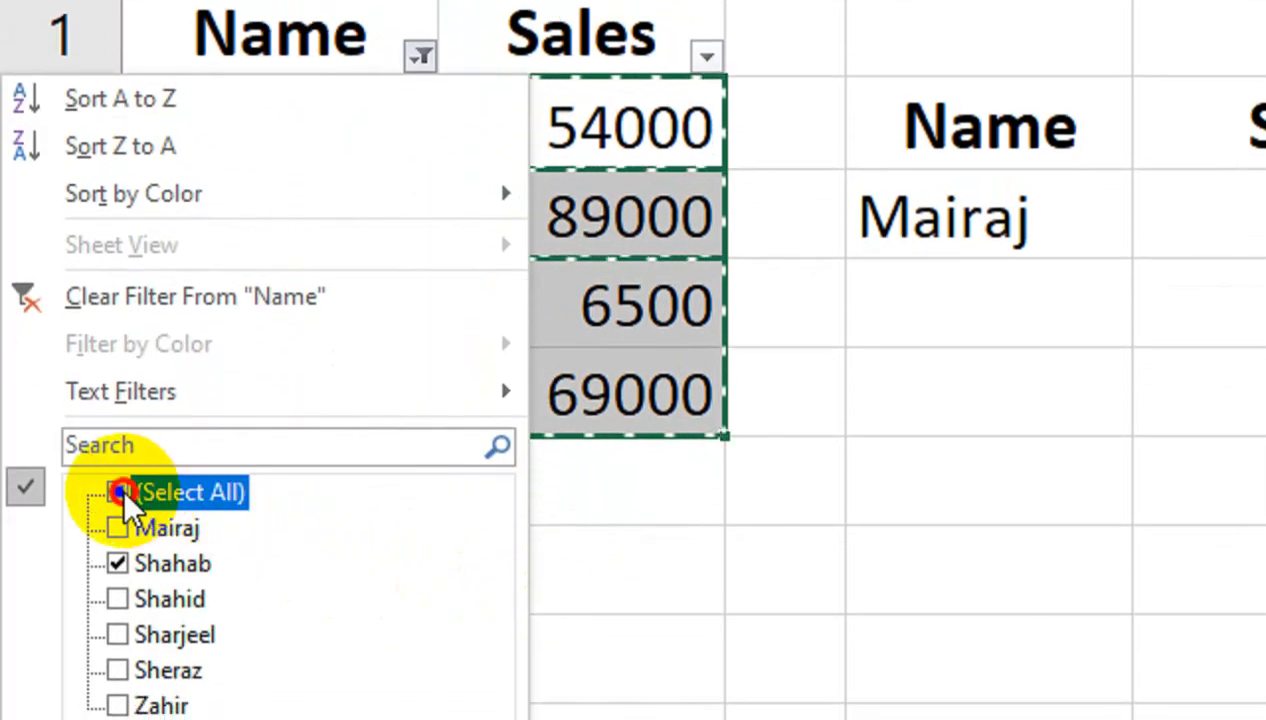
pyautogui.click(120, 492)
pyautogui.click(249, 639)
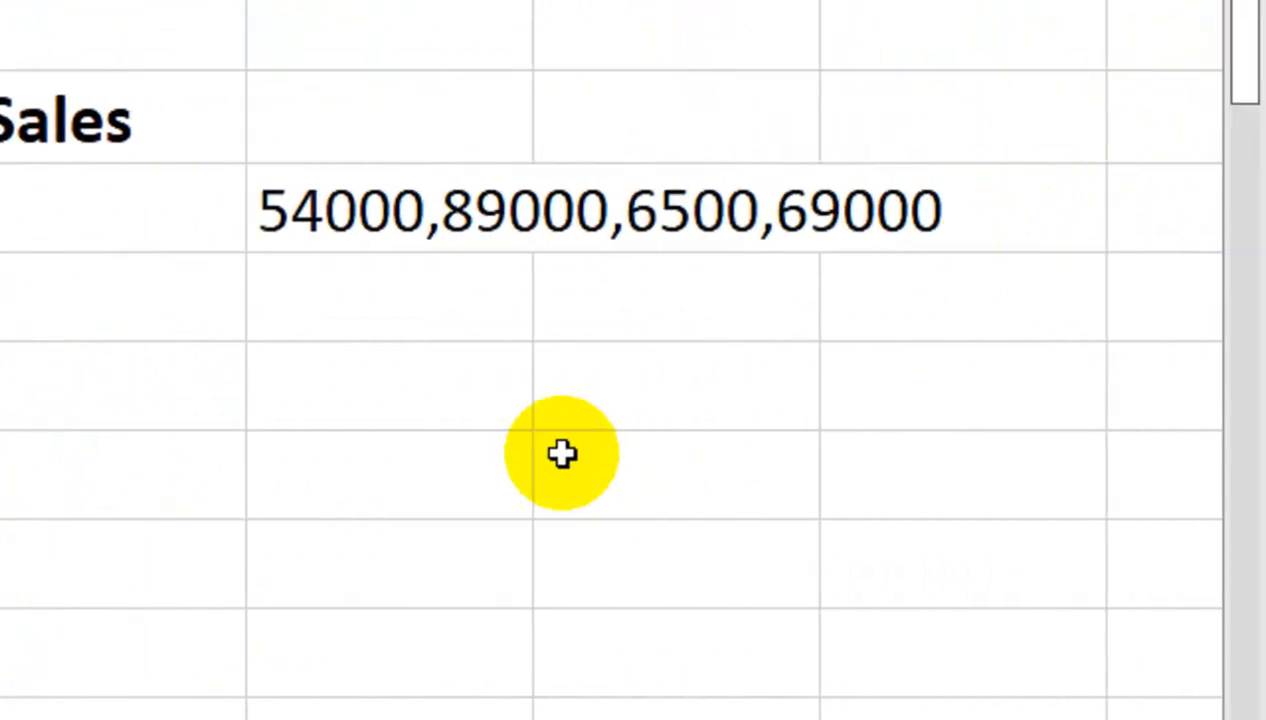
pyautogui.hotkey('ctrl', 'v')
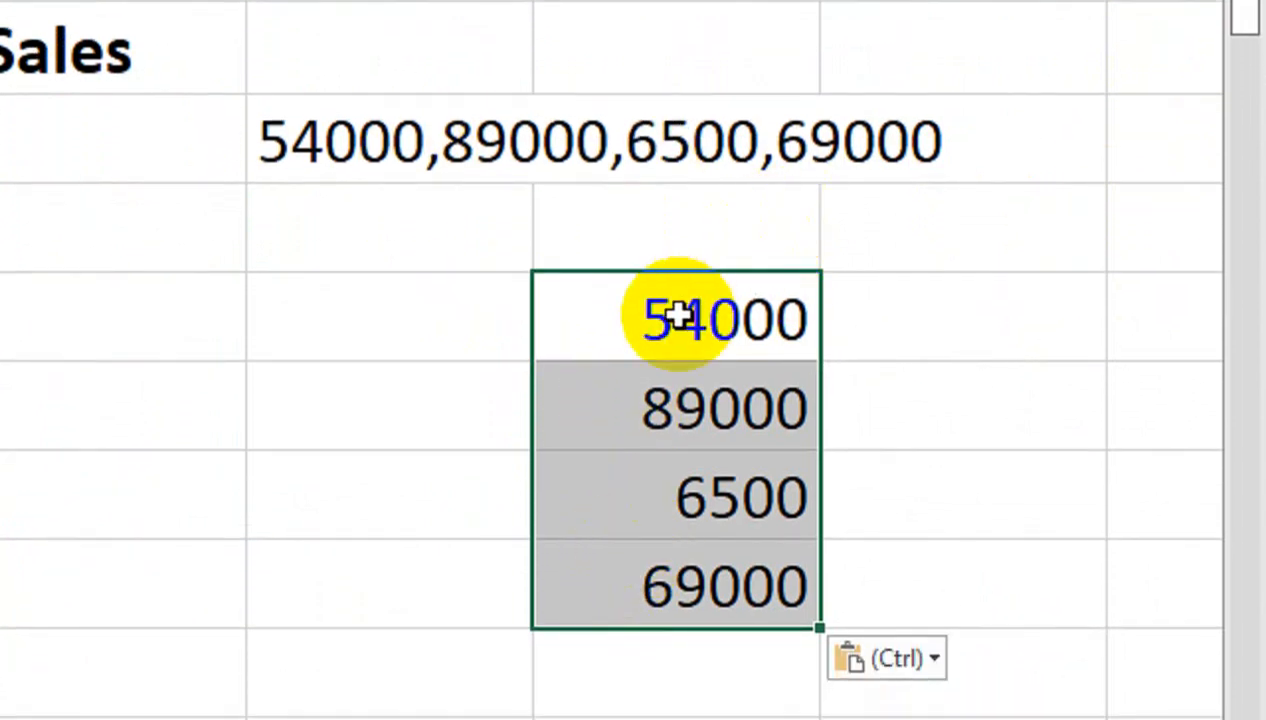
# - Clear the pasted check values from G5:G8 and move the TEXTJOIN array formula from F3 to E3
pyautogui.press('Delete')
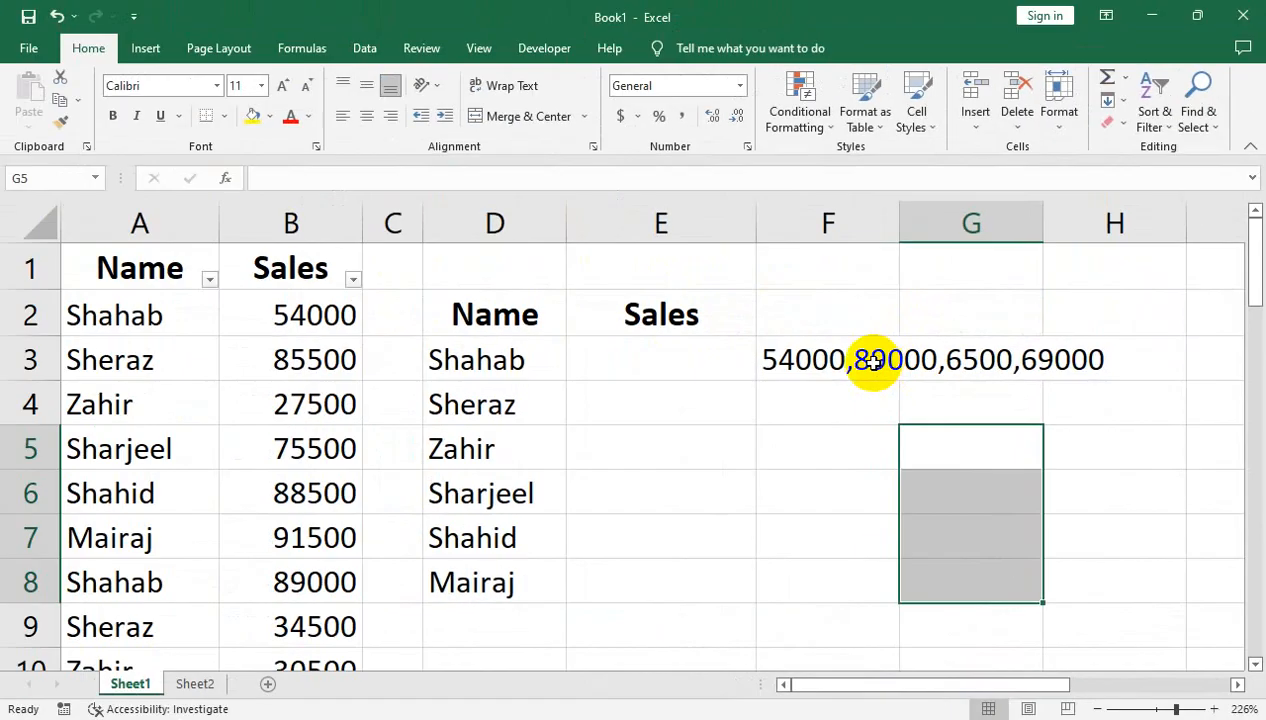
pyautogui.click(378, 164)
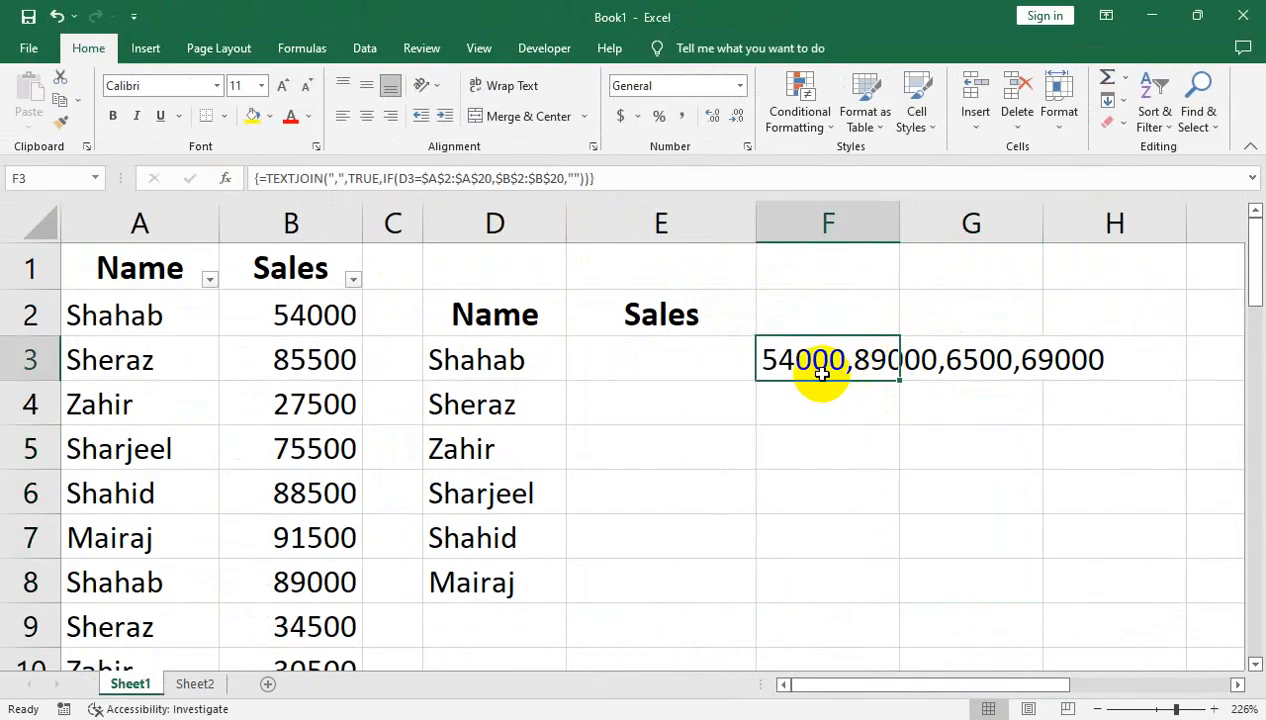
pyautogui.moveTo(722, 370); pyautogui.dragTo(722, 368)
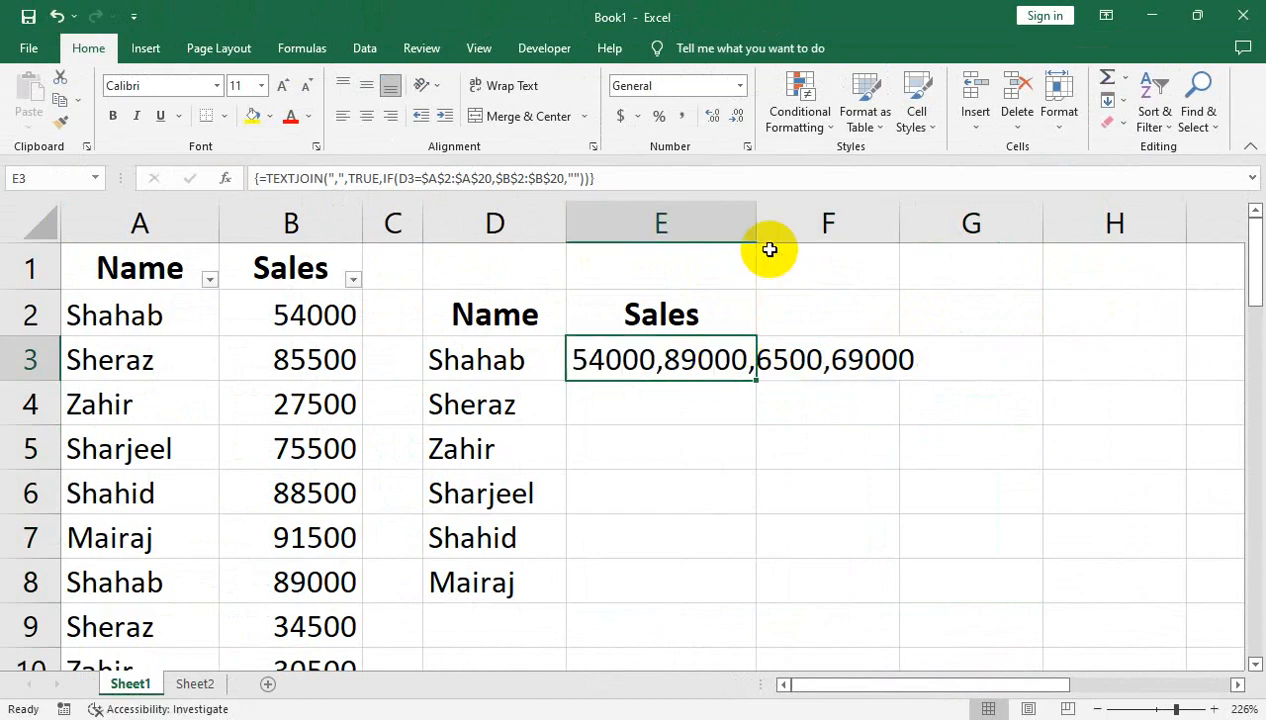
# - Fill E3's TEXTJOIN formula down to E8 and widen column E to fit the joined sales values
pyautogui.doubleClick(759, 230)
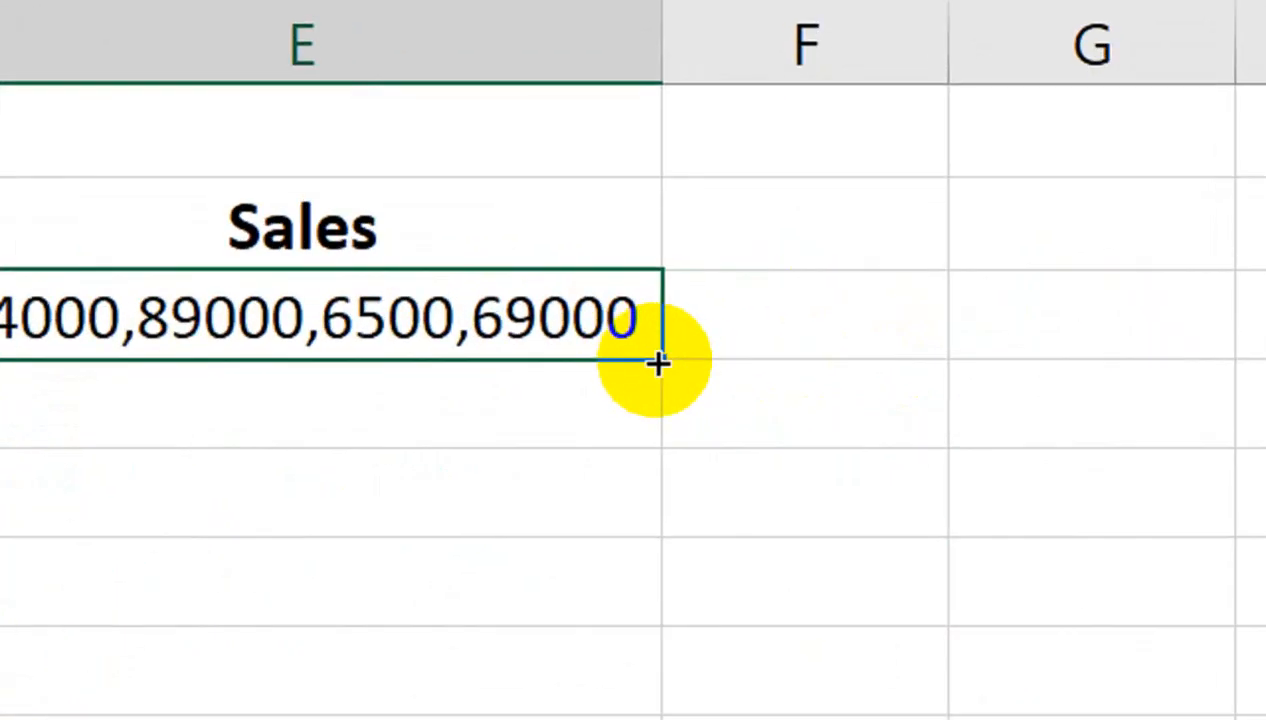
pyautogui.moveTo(923, 381); pyautogui.dragTo(890, 559)
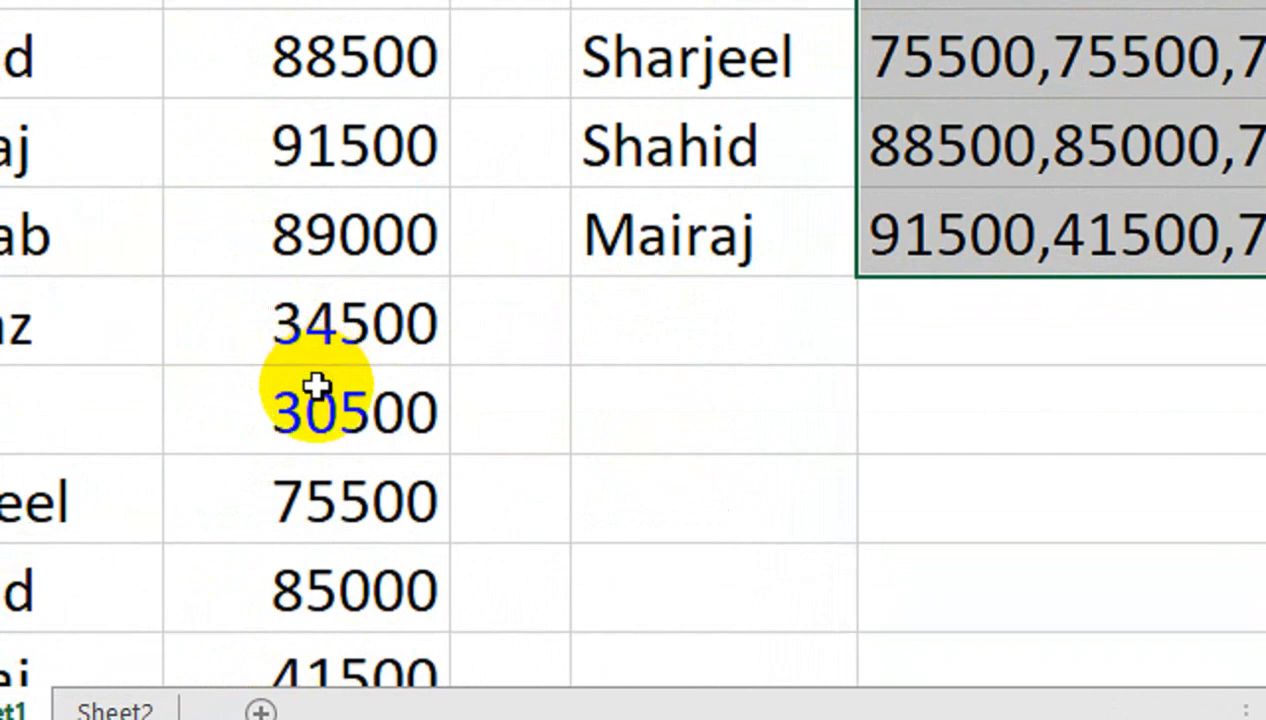
pyautogui.scroll(-1, 315, 388)
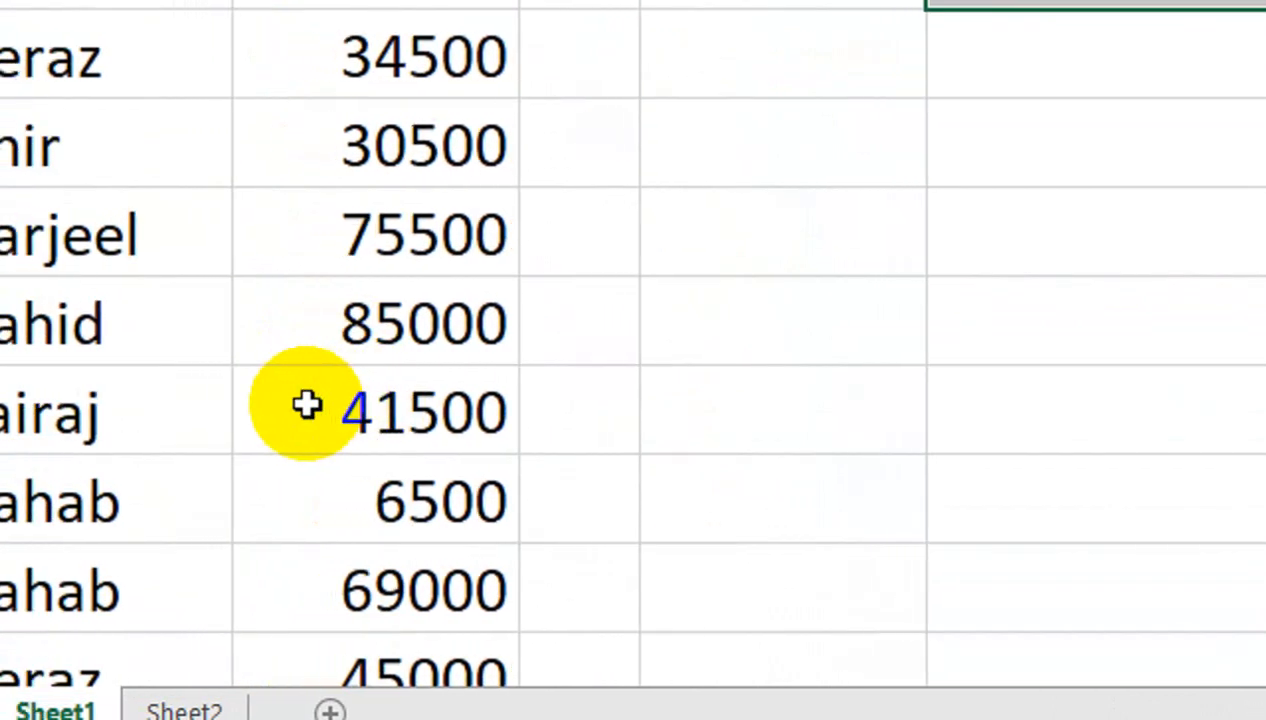
pyautogui.scroll(-1, 255, 420)
pyautogui.scroll(-1, 543, 432)
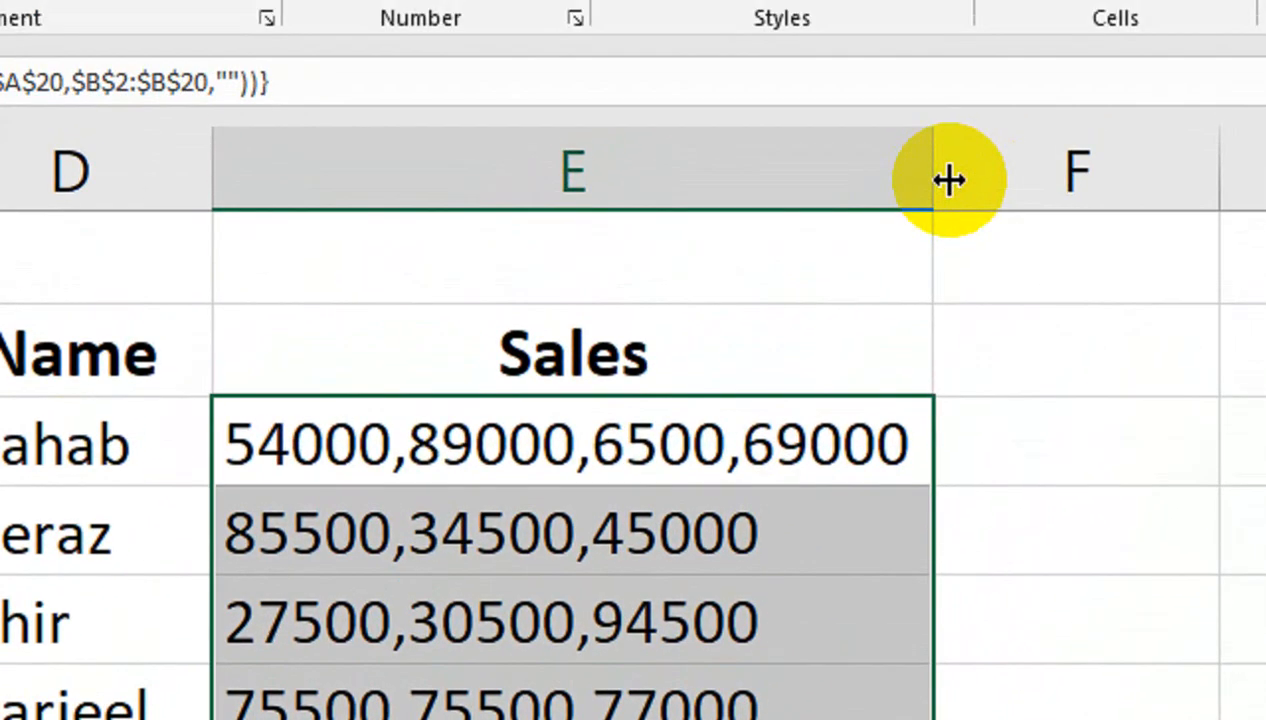
pyautogui.moveTo(948, 180); pyautogui.dragTo(978, 174)
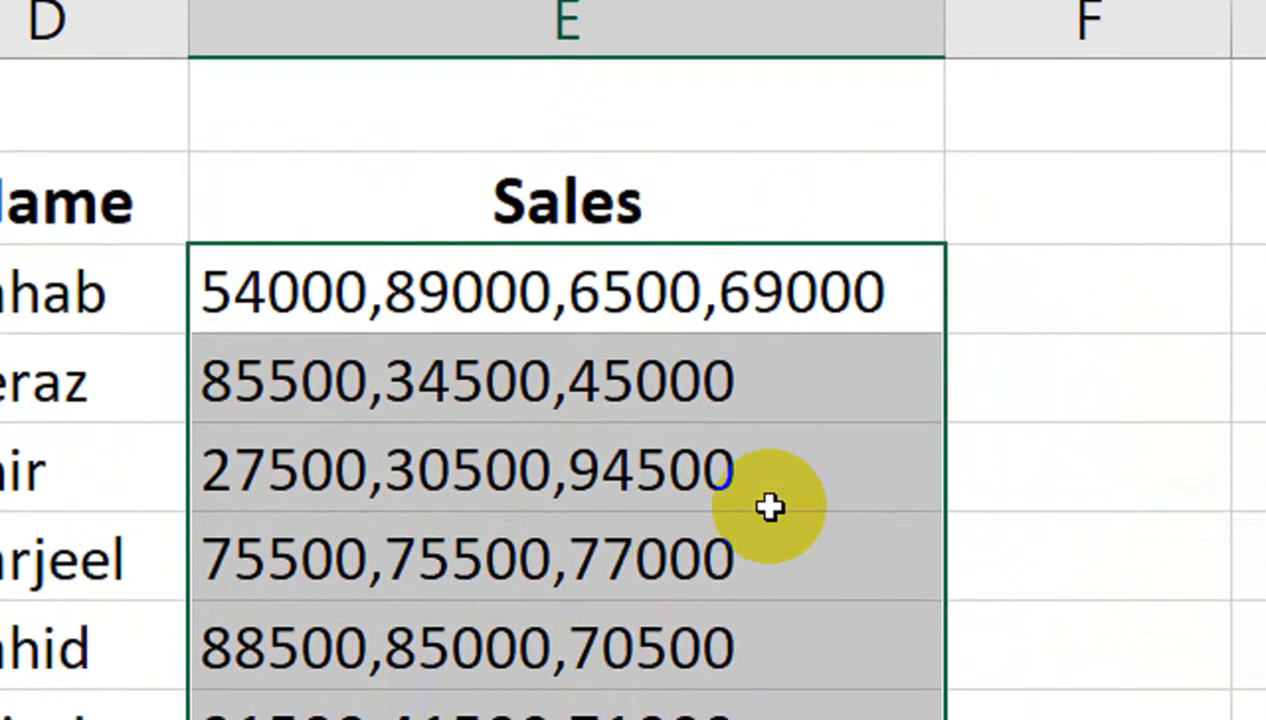
# - Try to total the first name's joined sales by entering =SUM(E3) in F3
pyautogui.click(938, 301)
pyautogui.write('=')
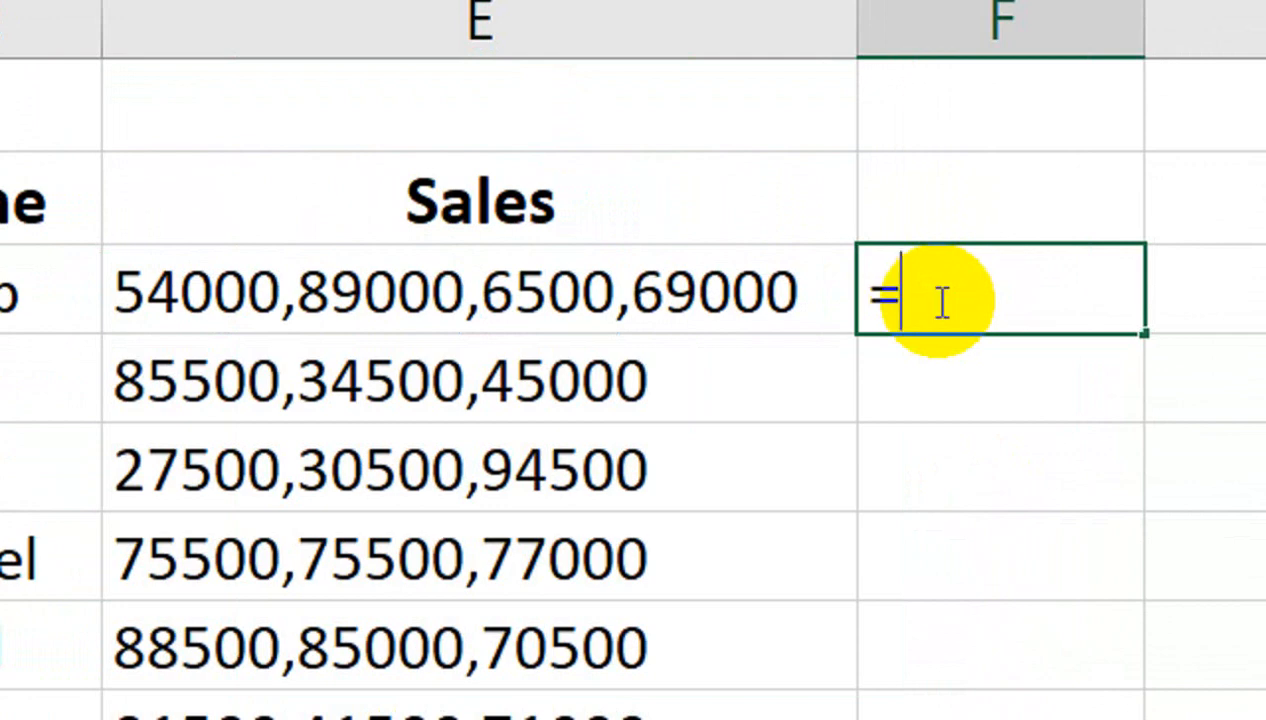
pyautogui.write('sum')
pyautogui.press('Tab')
pyautogui.press('Left')
pyautogui.press('Left')
pyautogui.press('Right')
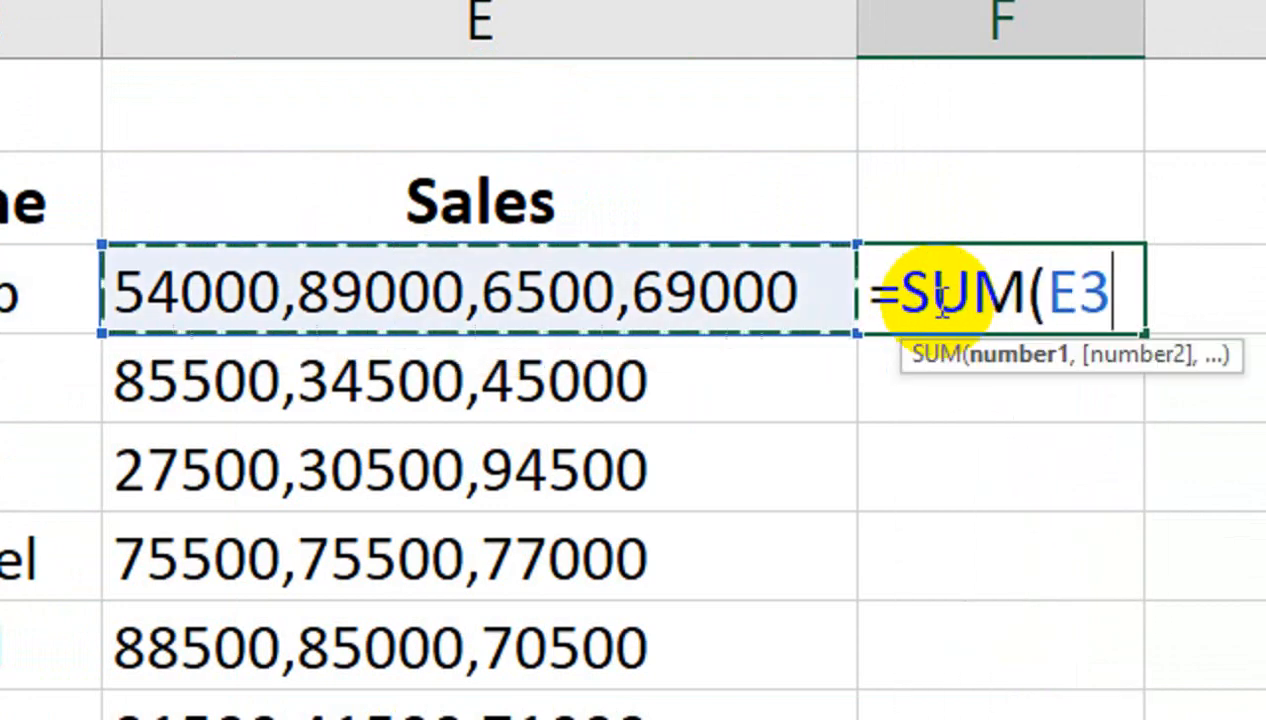
pyautogui.write(')')
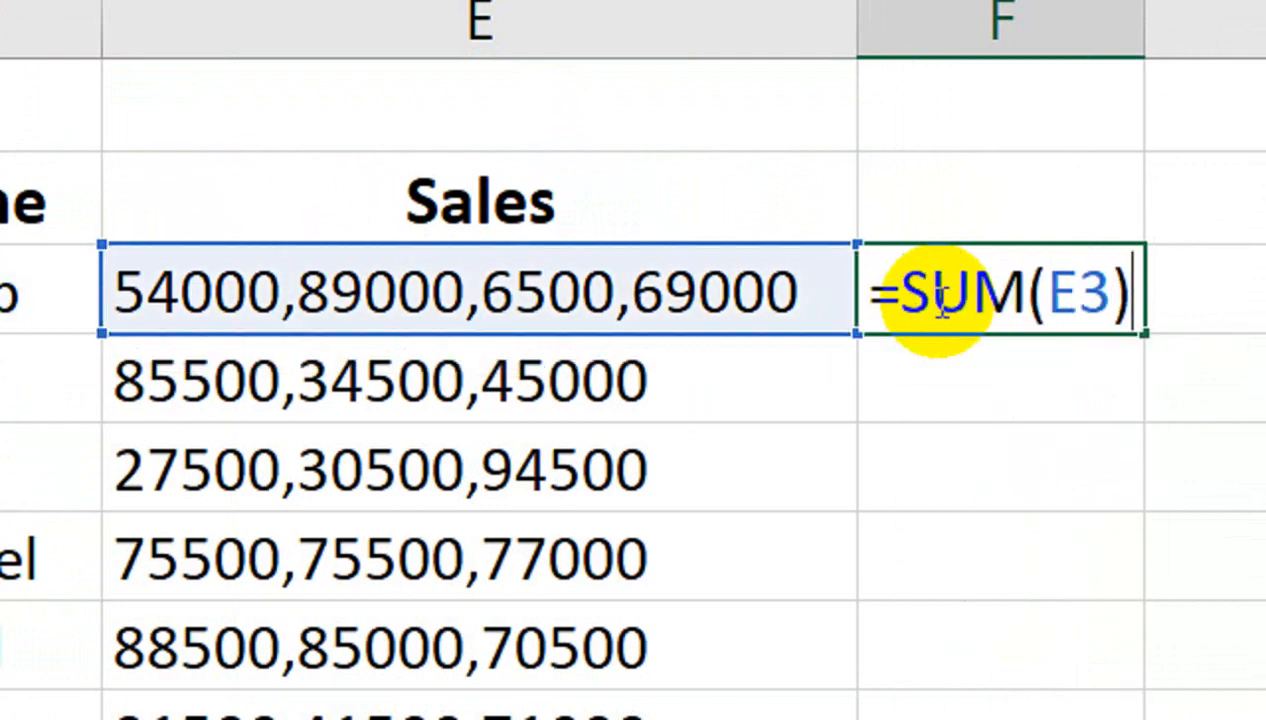
pyautogui.press('Return')
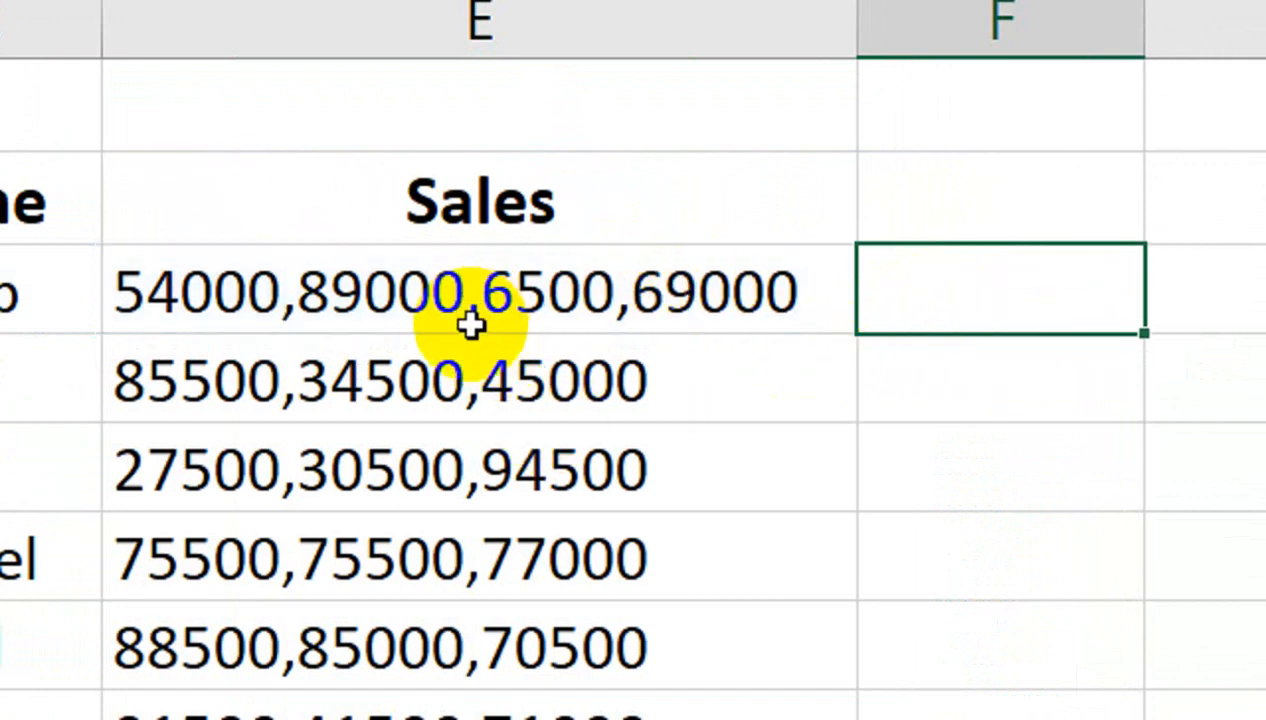
# - Copy the formulas in E3:E8 and paste them into column F starting at F3
pyautogui.moveTo(481, 297); pyautogui.dragTo(452, 716)
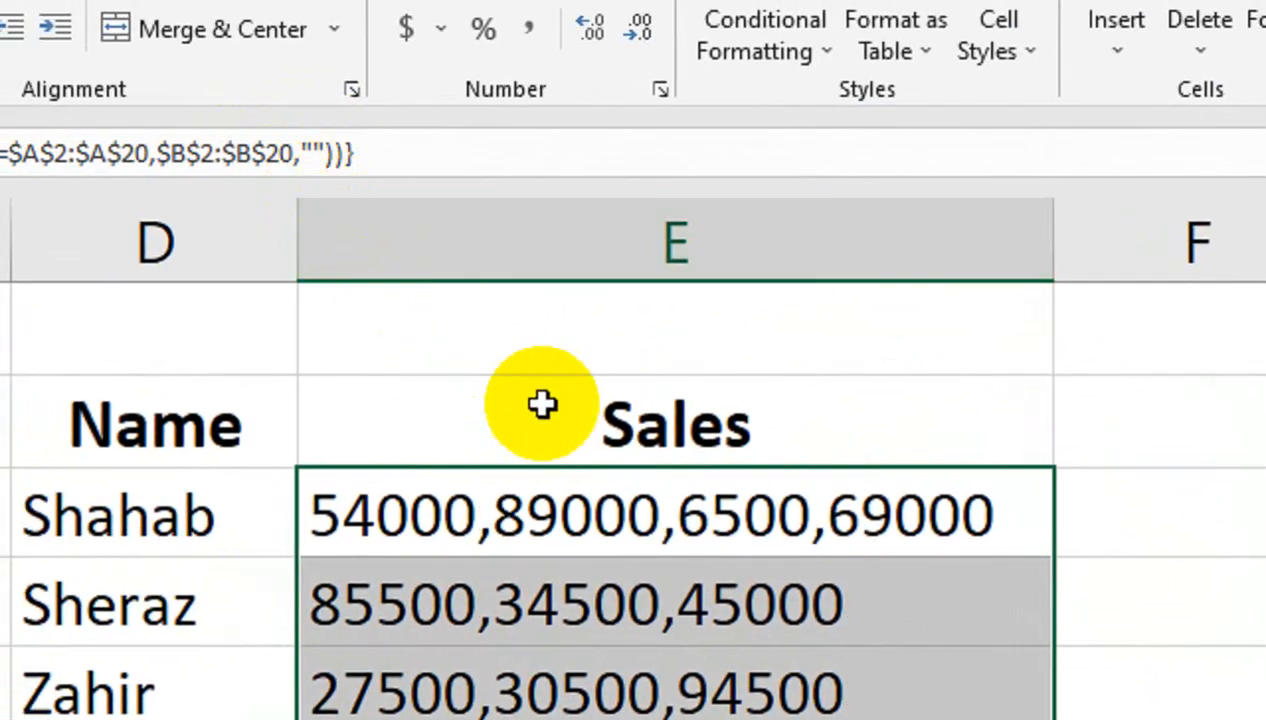
pyautogui.hotkey('ctrl', 'c')
pyautogui.click(954, 313)
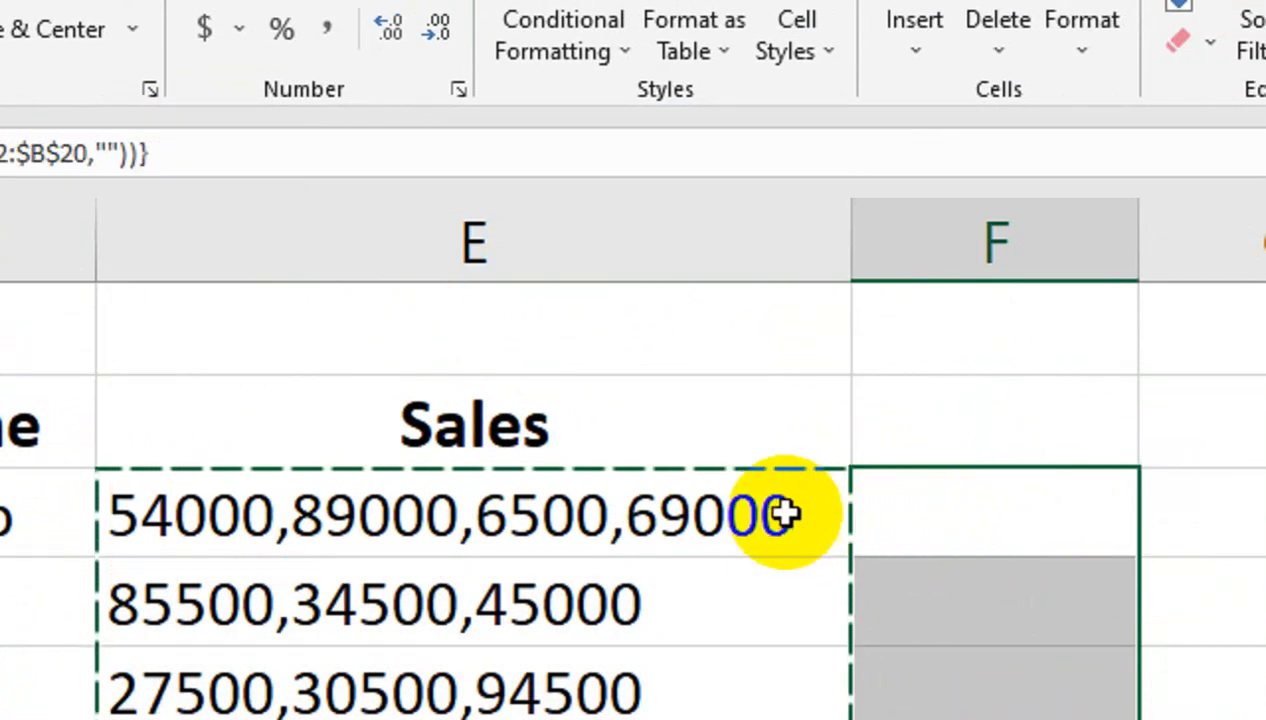
# - Change the name reference in F3's IF formula to D3, enter it as an array formula, and fill it down to F8
pyautogui.doubleClick(940, 513)
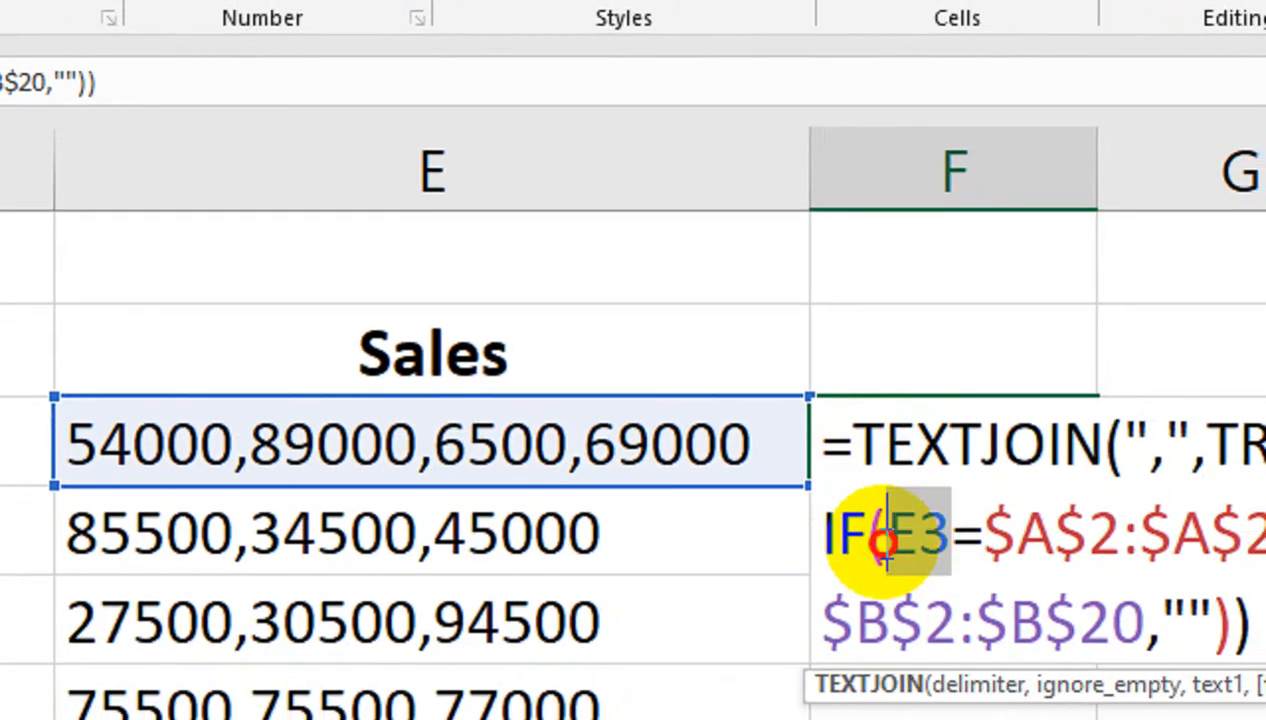
pyautogui.doubleClick(958, 604)
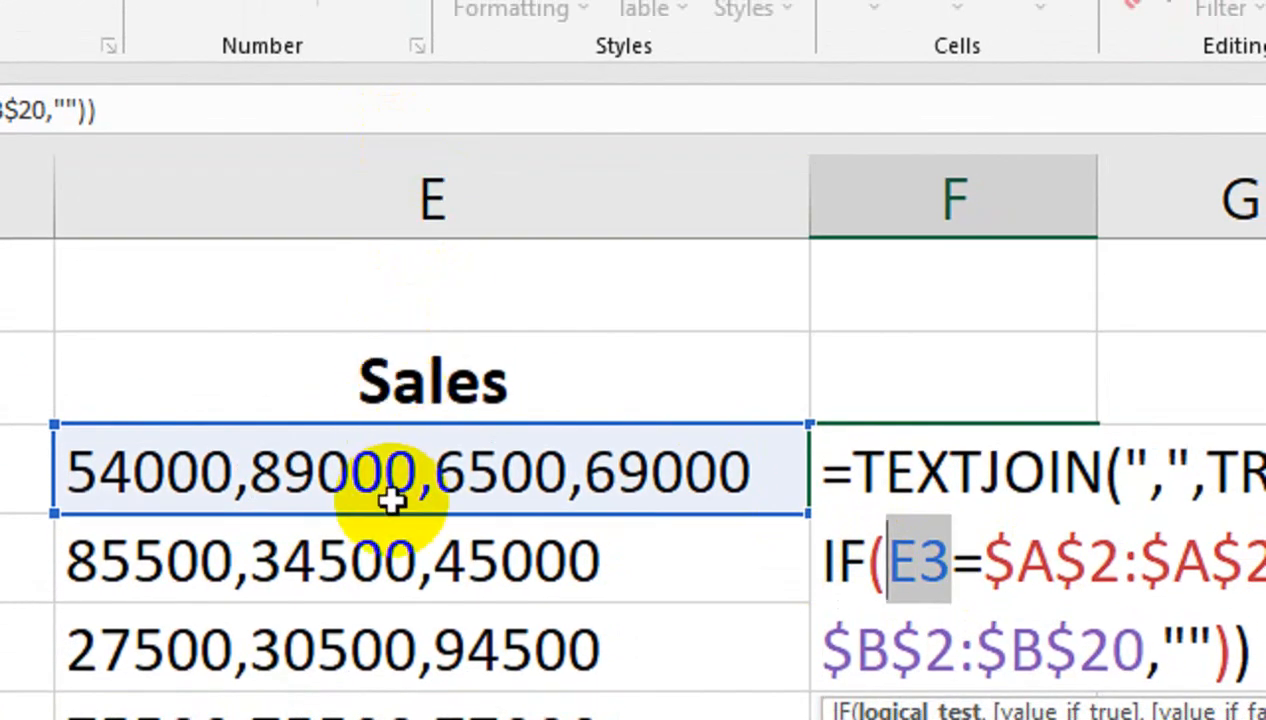
pyautogui.click(268, 480)
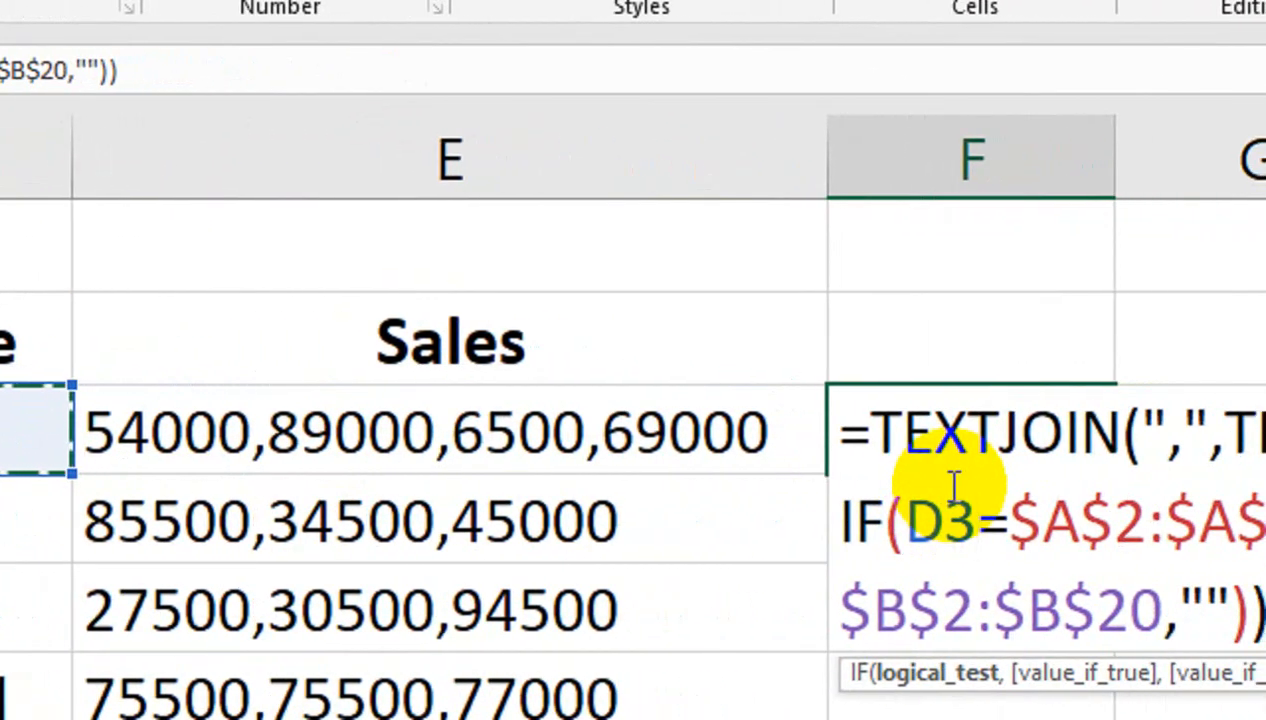
pyautogui.hotkey('ctrl', 'Return')
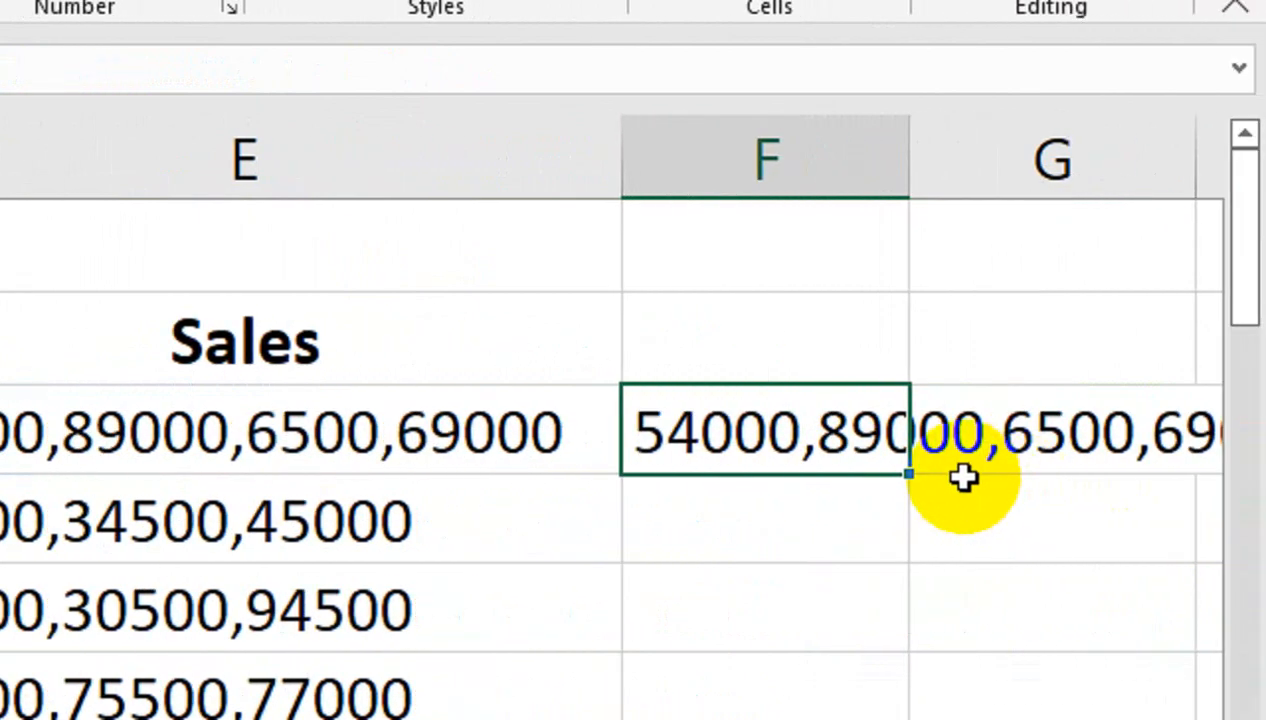
pyautogui.doubleClick(915, 473)
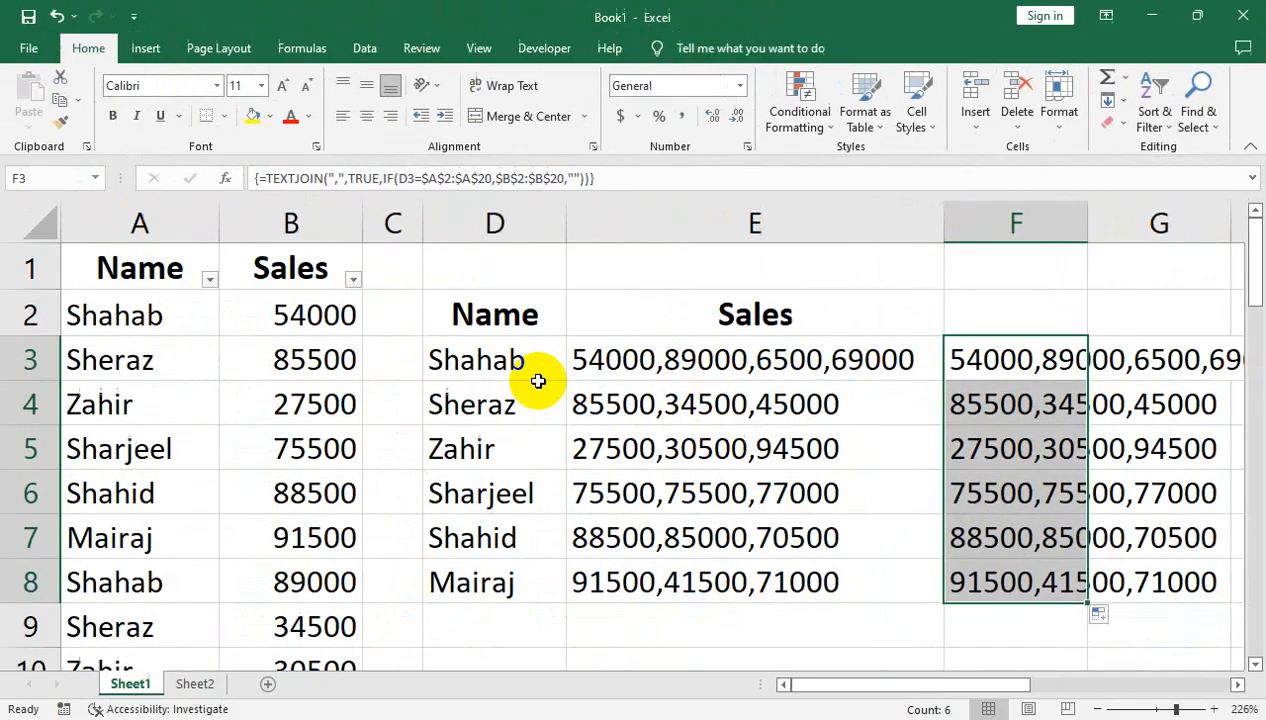
# - Narrow the empty column C and fit column F's width to its joined sales values
pyautogui.moveTo(421, 226); pyautogui.dragTo(378, 247)
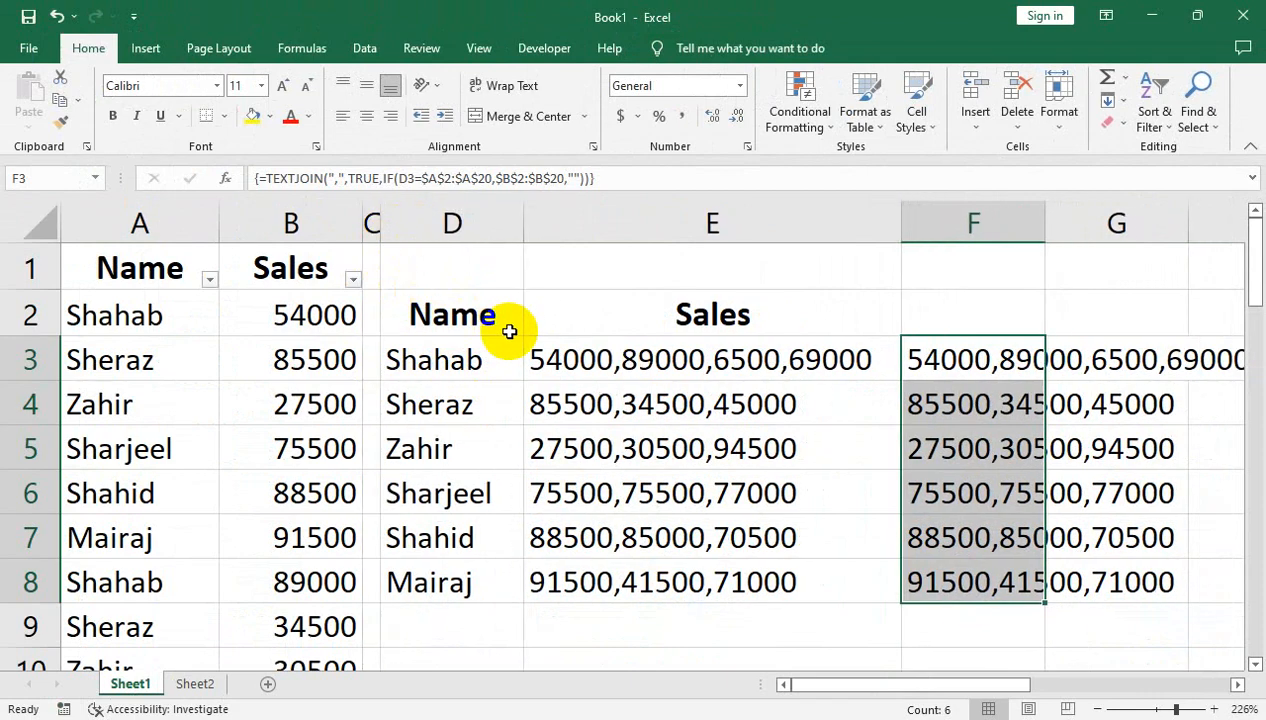
pyautogui.click(1237, 685)
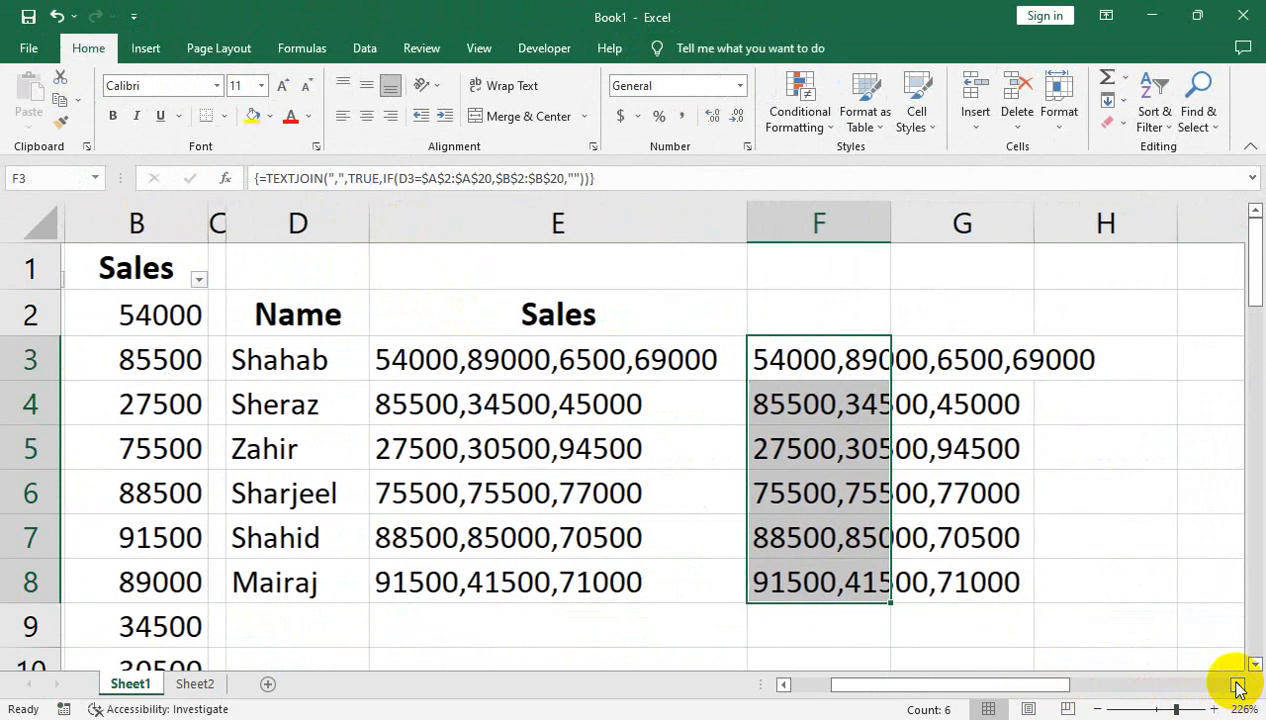
pyautogui.doubleClick(888, 234)
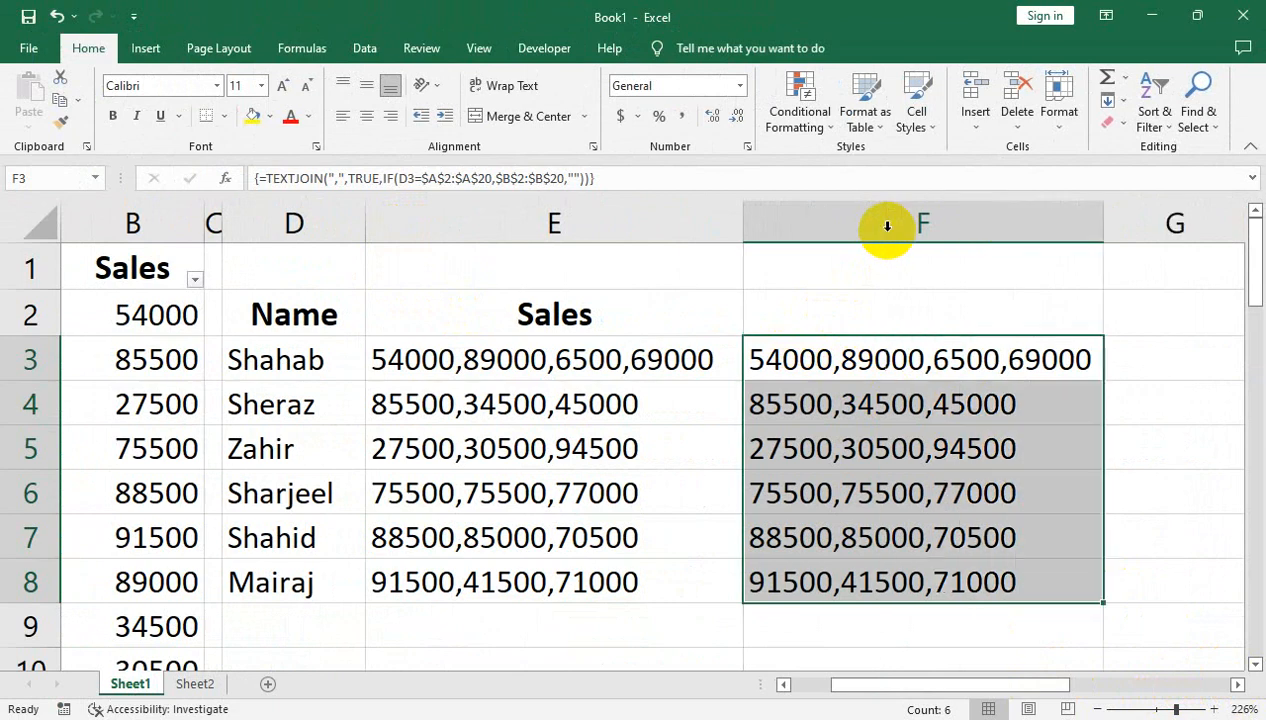
# - Copy the Sales header from E2 into F2
pyautogui.click(646, 306)
pyautogui.hotkey('ctrl', 'c')
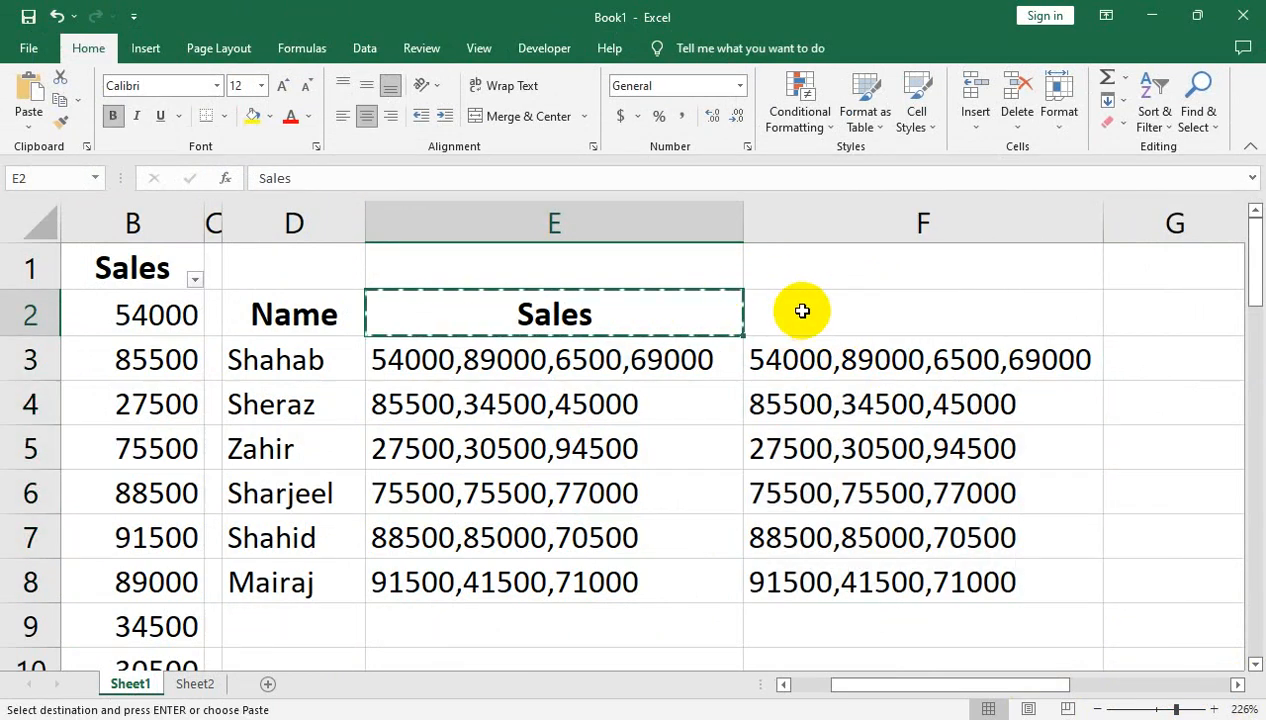
pyautogui.click(802, 311)
pyautogui.hotkey('ctrl', 'v')
# - Try to split the joined sales in F3:F8 with Text to Columns as delimited data, using a comma delimiter
pyautogui.moveTo(862, 362); pyautogui.dragTo(892, 598)
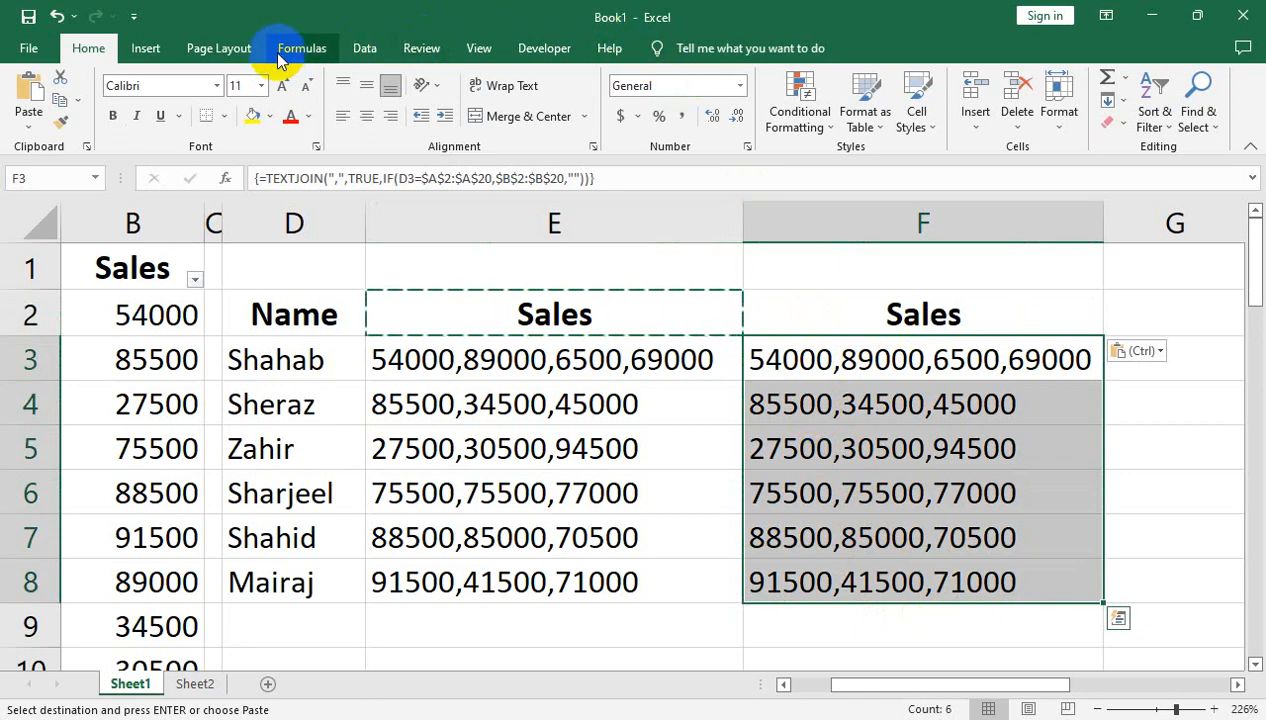
pyautogui.click(362, 46)
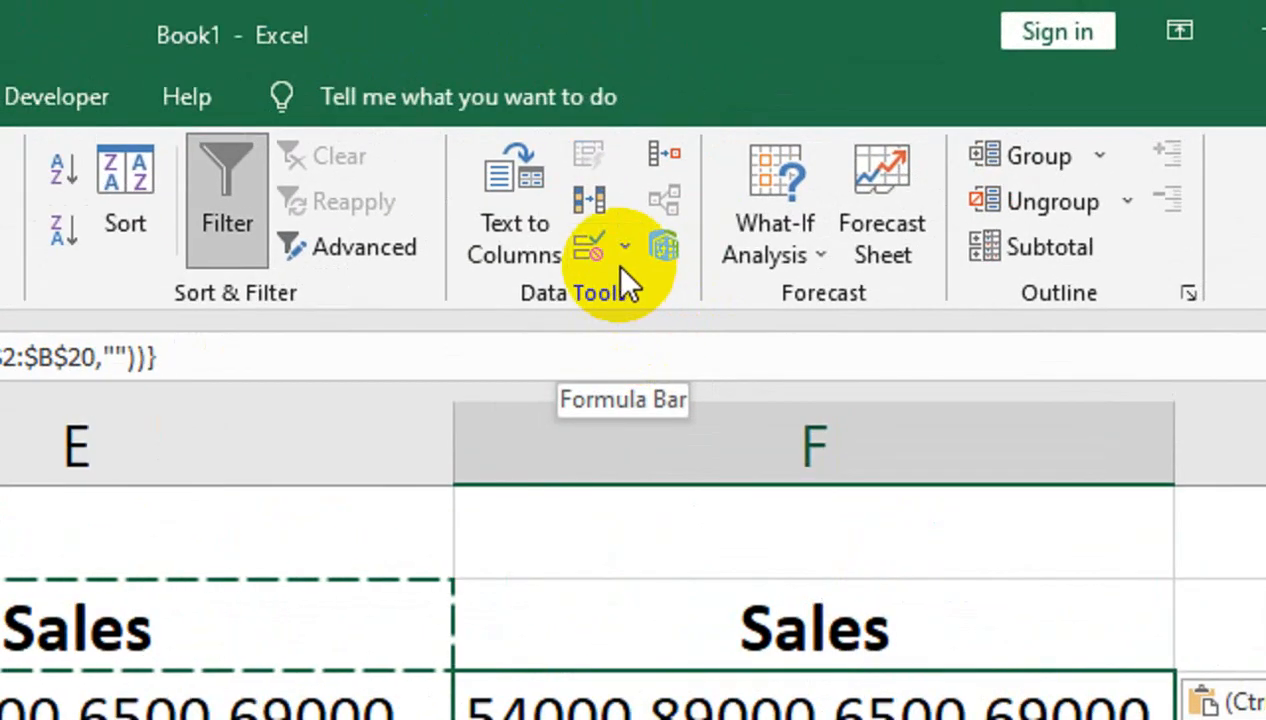
pyautogui.click(539, 239)
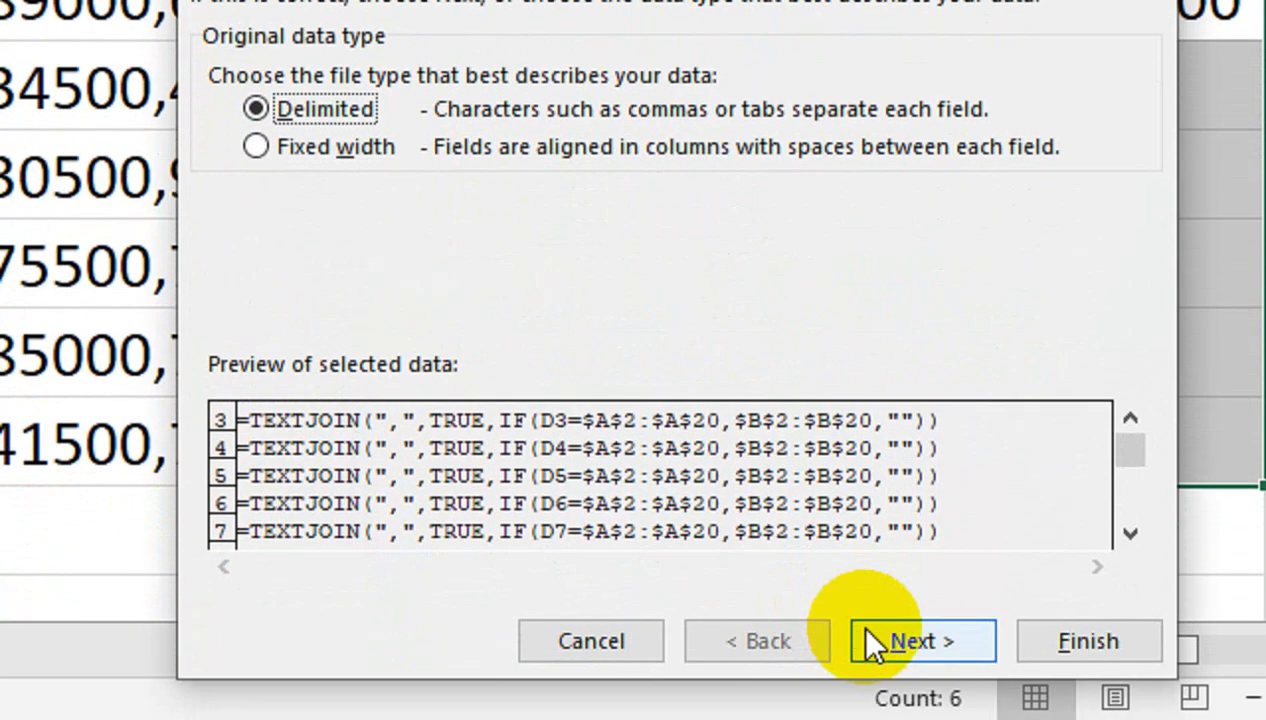
pyautogui.click(870, 628)
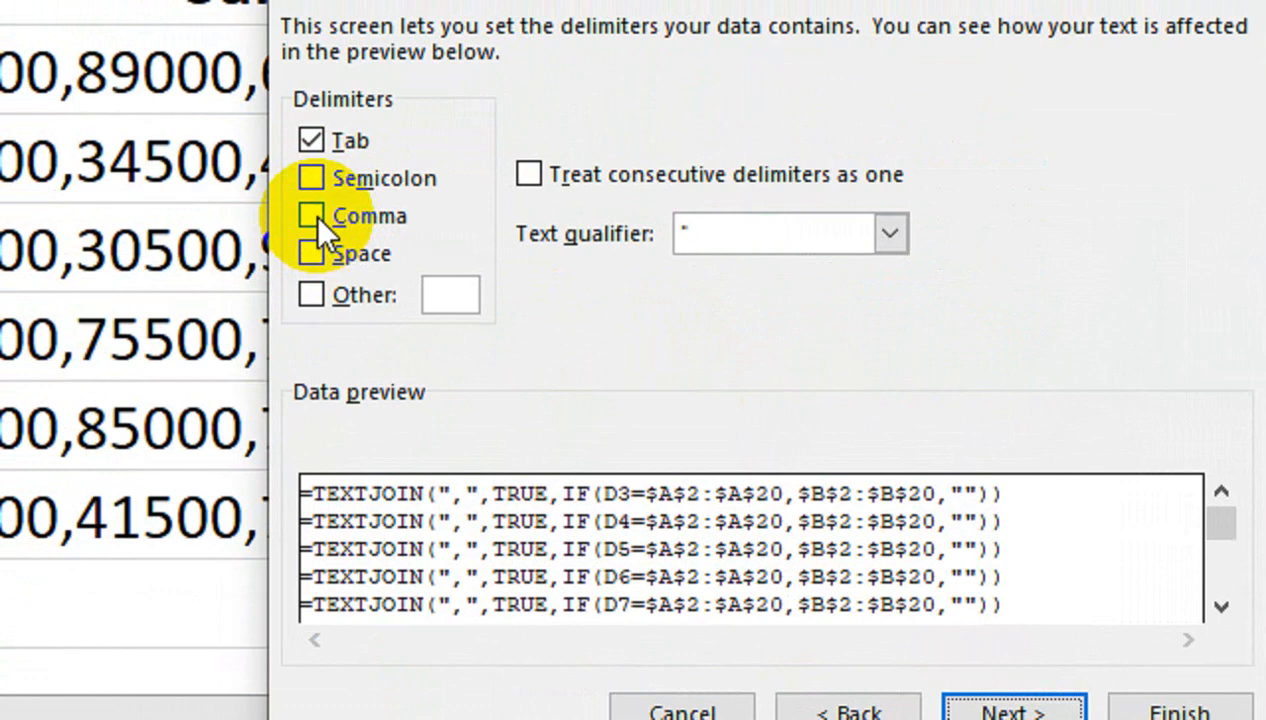
pyautogui.click(317, 218)
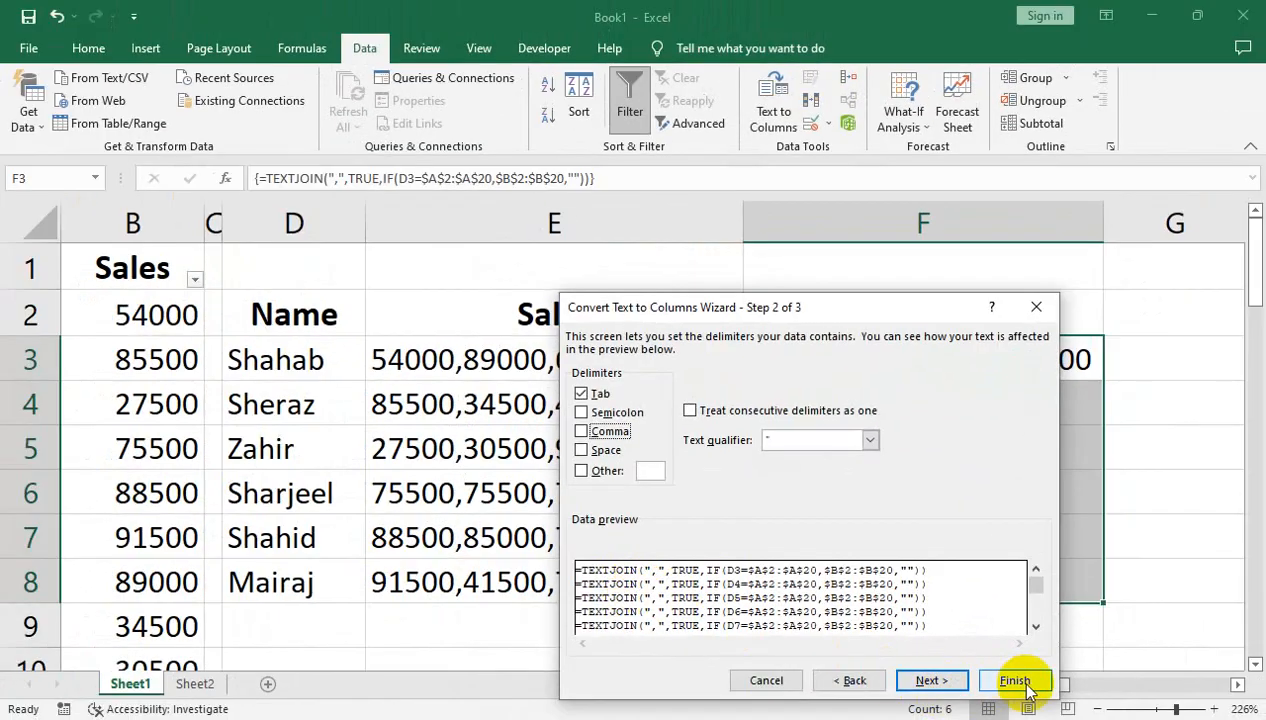
pyautogui.click(1035, 310)
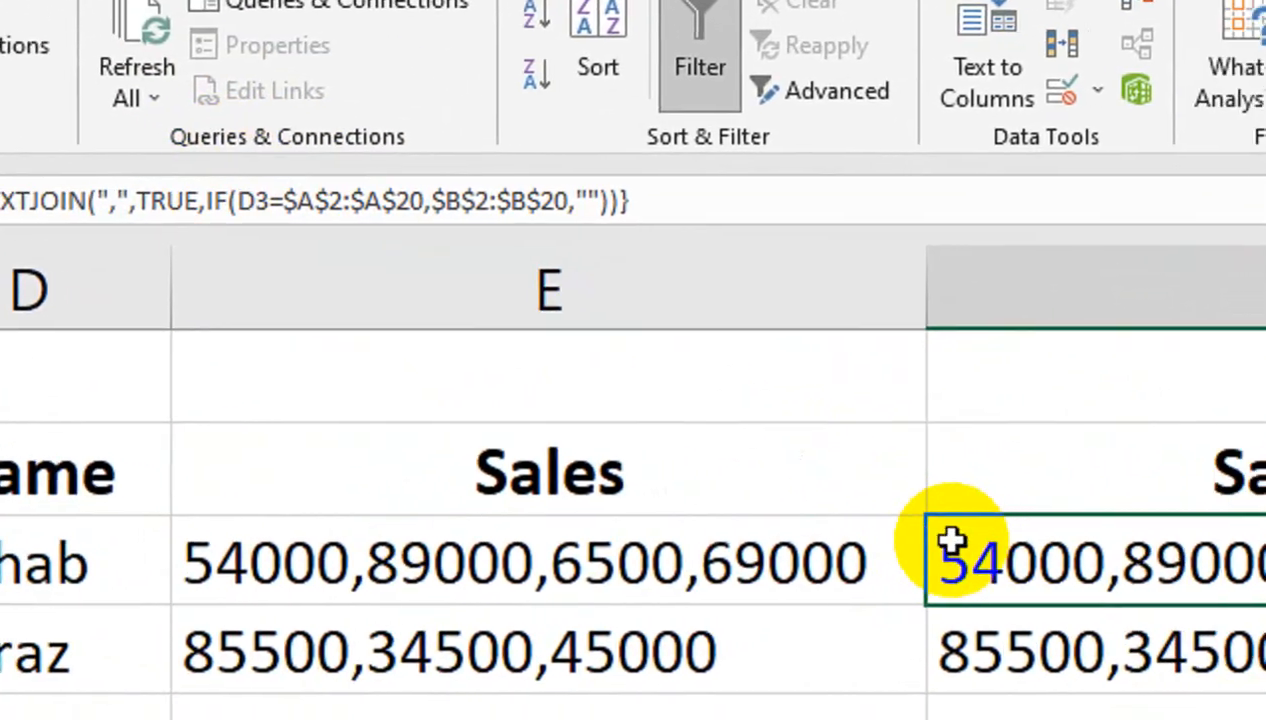
# - Convert the formulas in F3:F8 to static text by copying the range and pasting it over itself as values only
pyautogui.moveTo(1007, 565); pyautogui.dragTo(1031, 719)
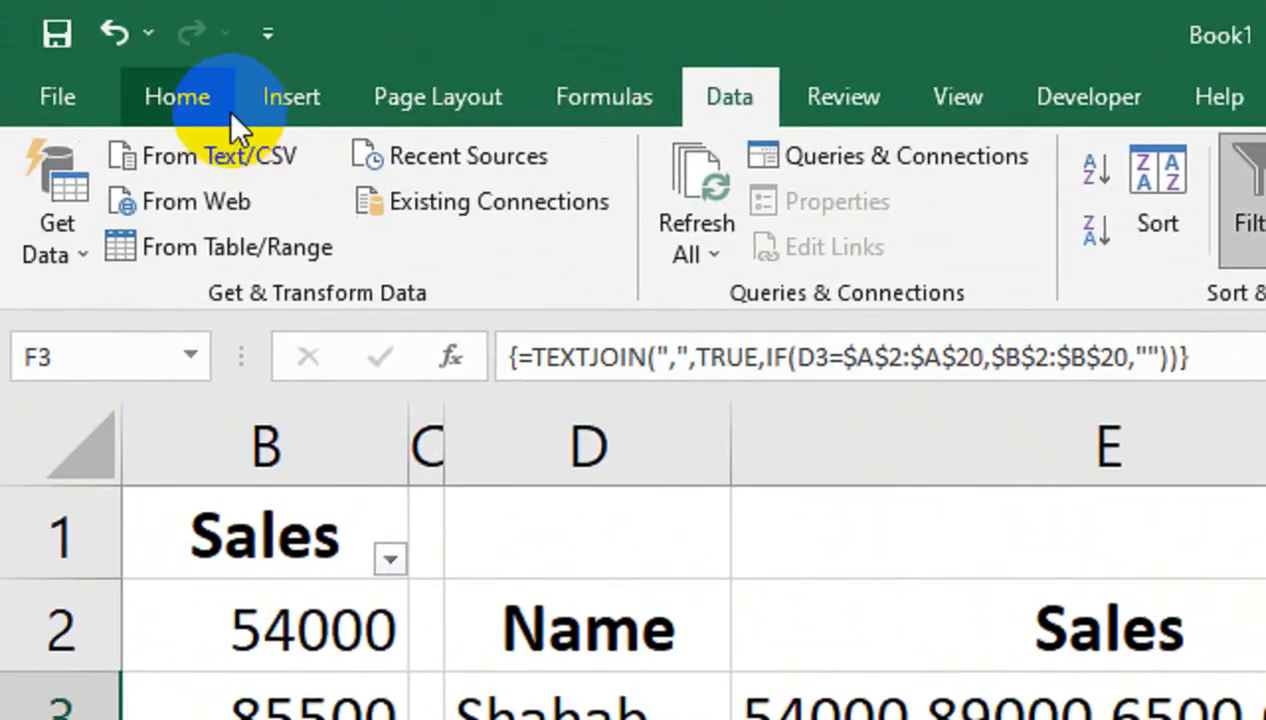
pyautogui.click(226, 107)
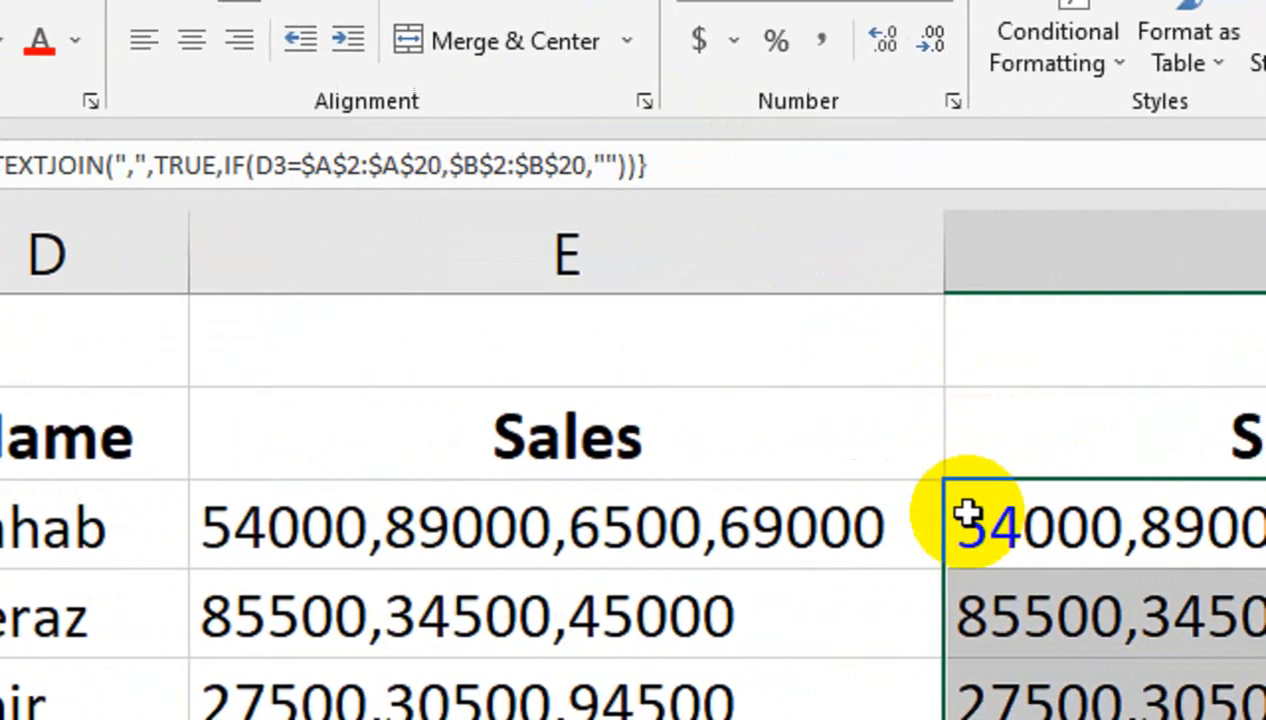
pyautogui.moveTo(969, 516); pyautogui.dragTo(941, 537)
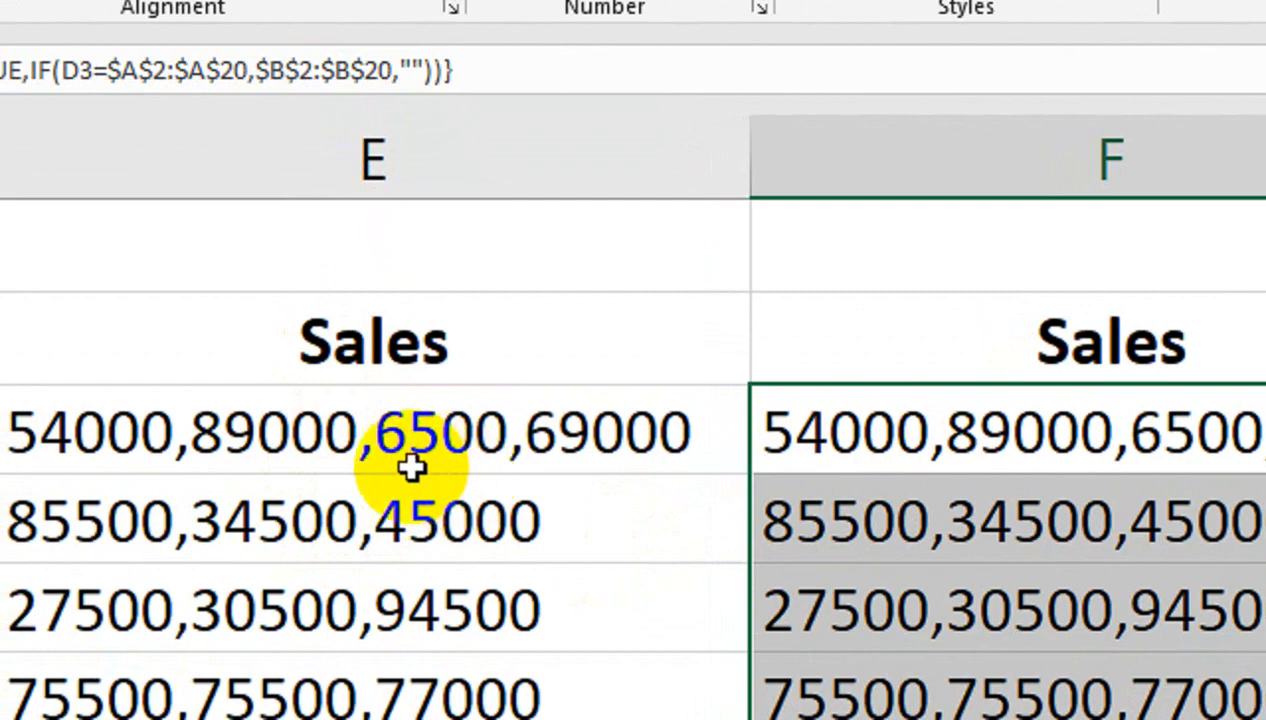
pyautogui.click(918, 450)
pyautogui.moveTo(918, 450); pyautogui.dragTo(913, 580)
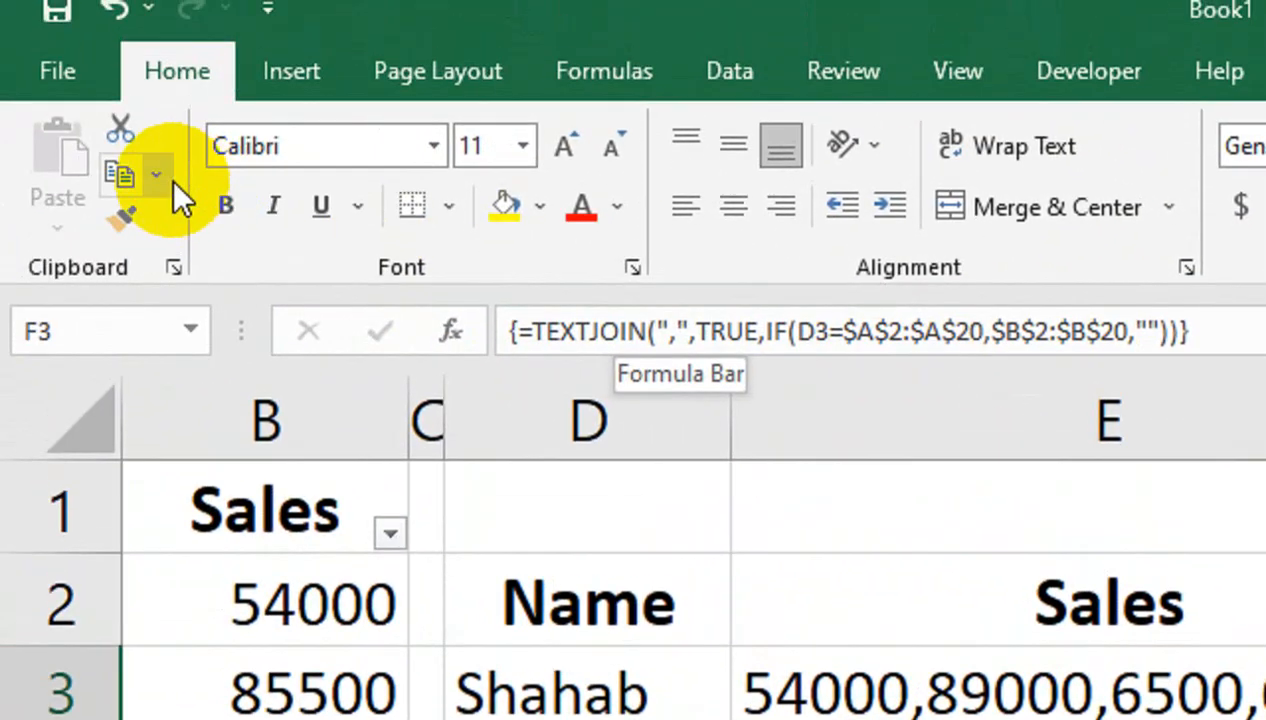
pyautogui.click(156, 175)
pyautogui.click(178, 225)
pyautogui.click(50, 228)
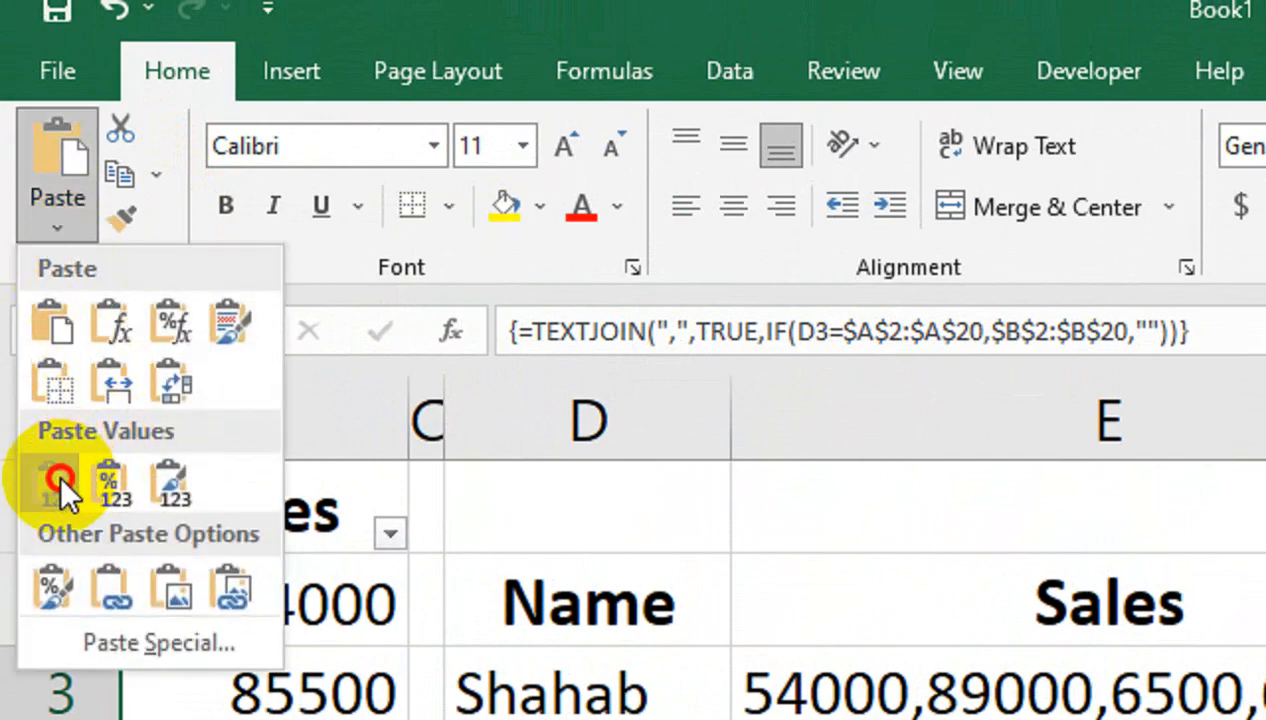
pyautogui.click(57, 482)
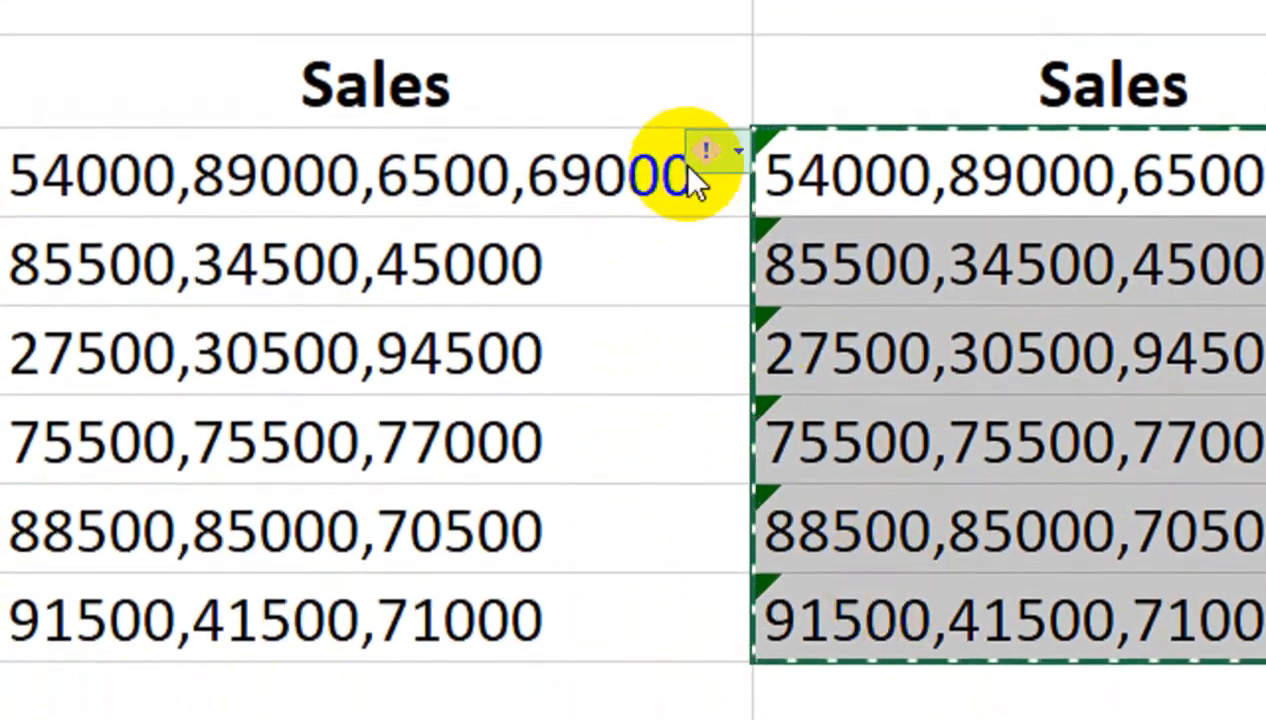
# - Ignore the number-stored-as-text error flags on the joined sales values in F3:F8
pyautogui.click(722, 515)
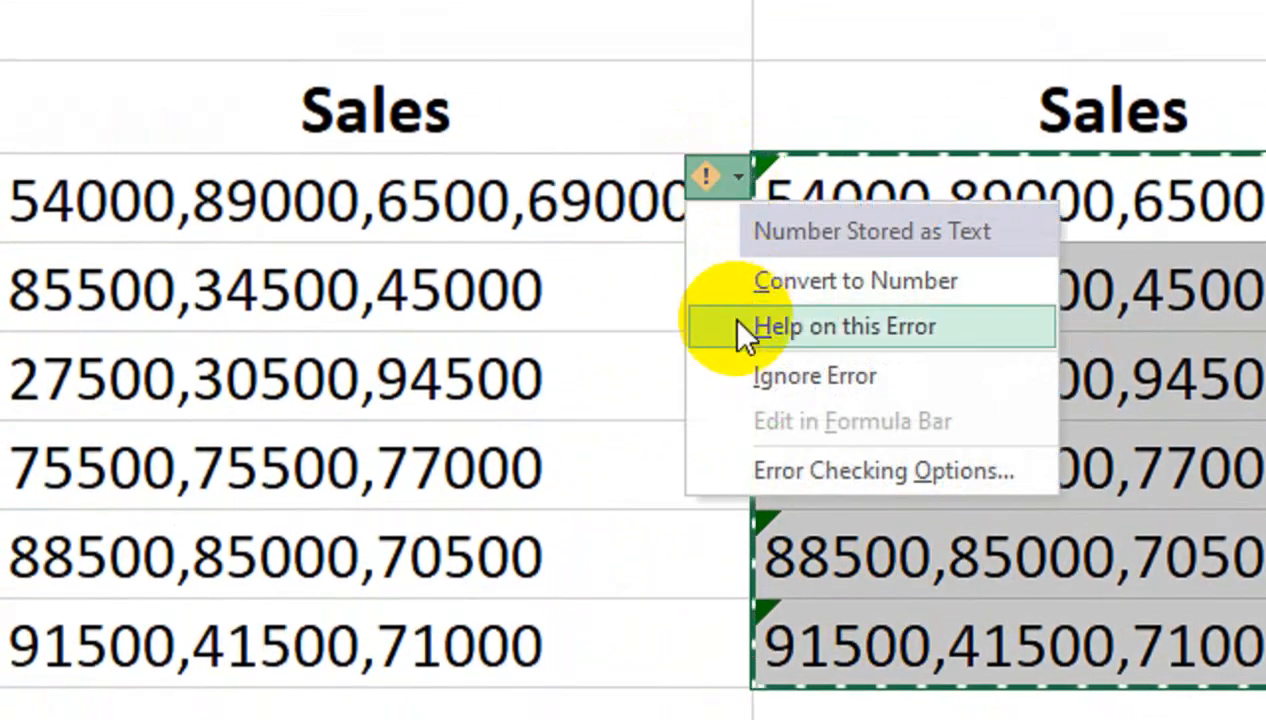
pyautogui.click(738, 376)
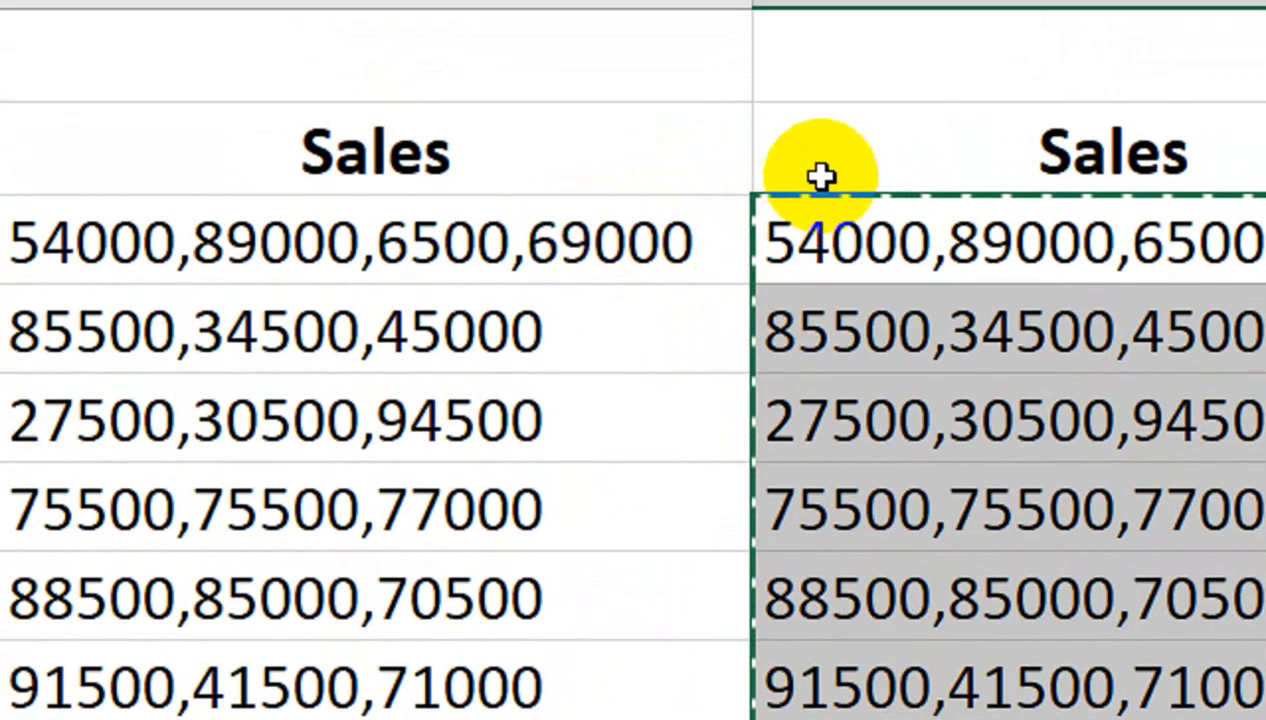
# - Split the joined sales in F3:F8 into separate columns with Text to Columns, as delimited data with the comma delimiter added
pyautogui.moveTo(921, 260); pyautogui.dragTo(908, 663)
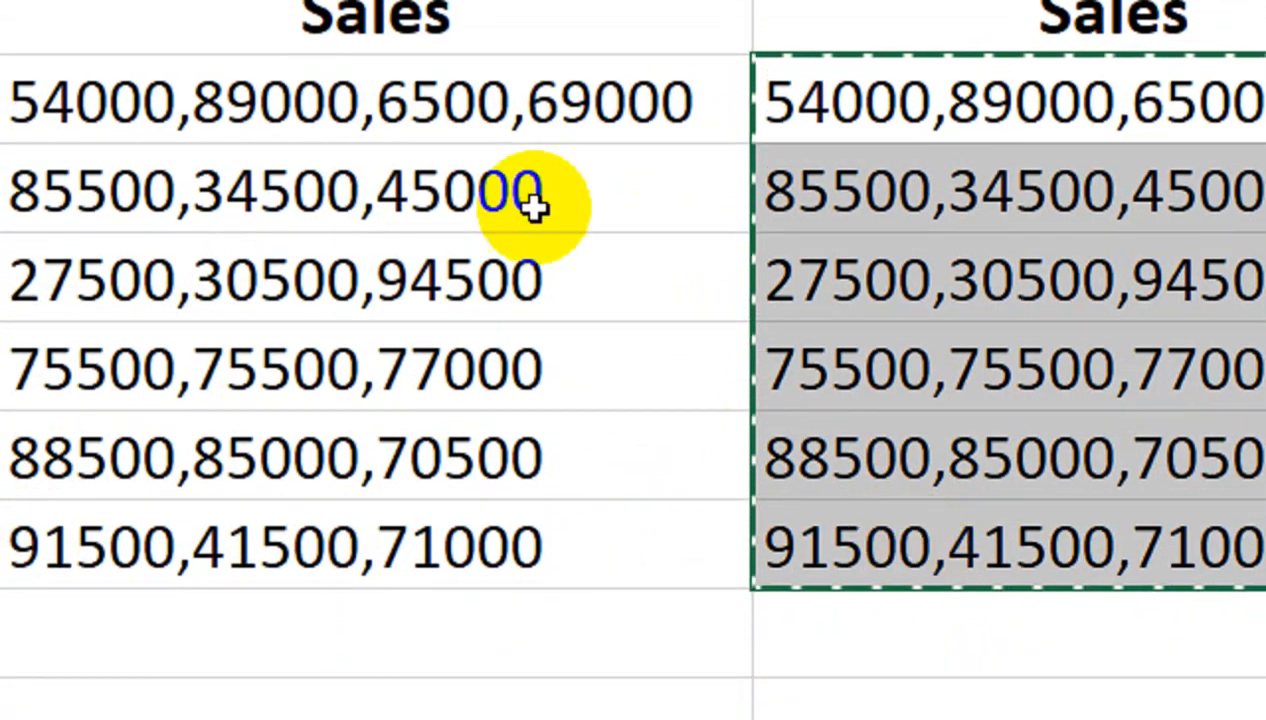
pyautogui.click(300, 106)
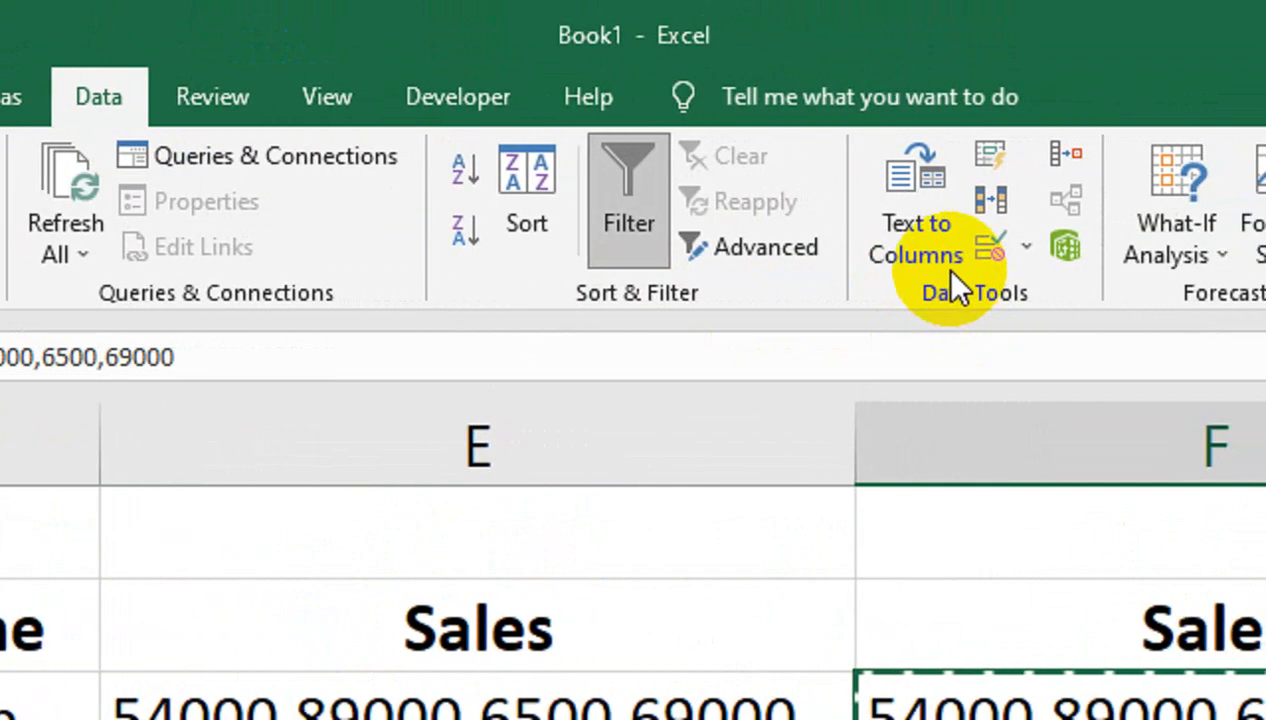
pyautogui.click(1100, 265)
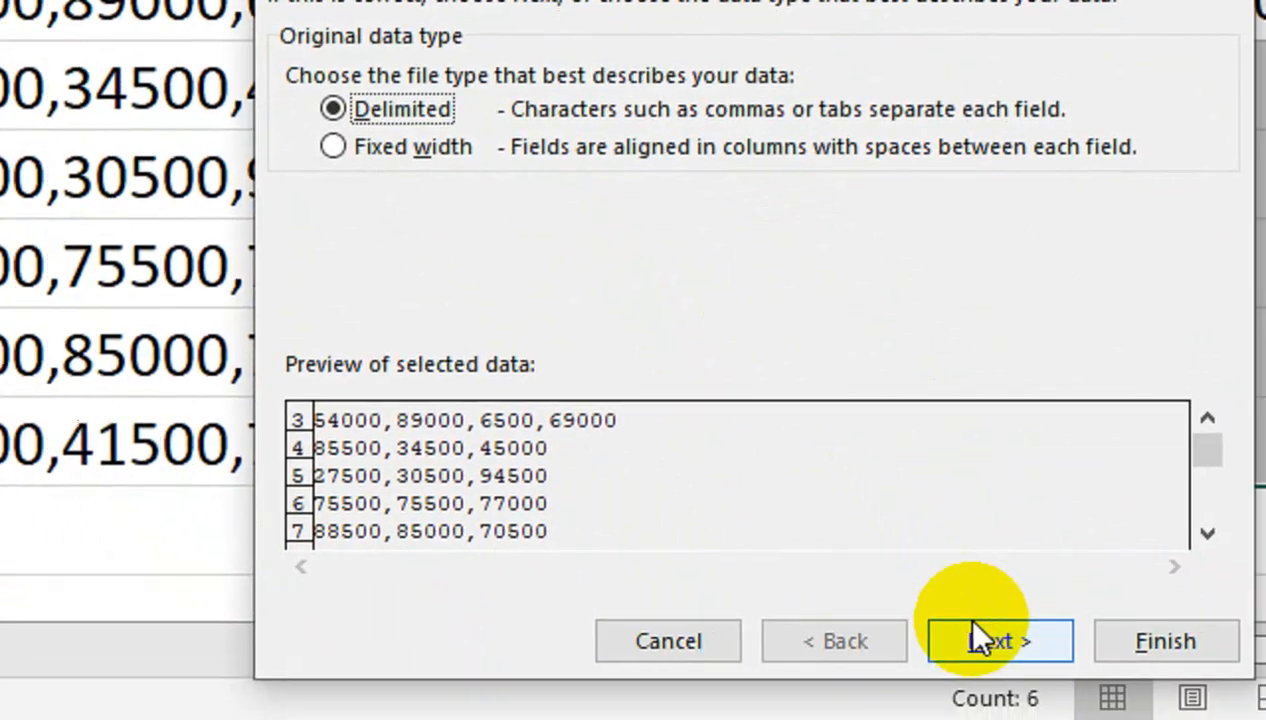
pyautogui.click(969, 630)
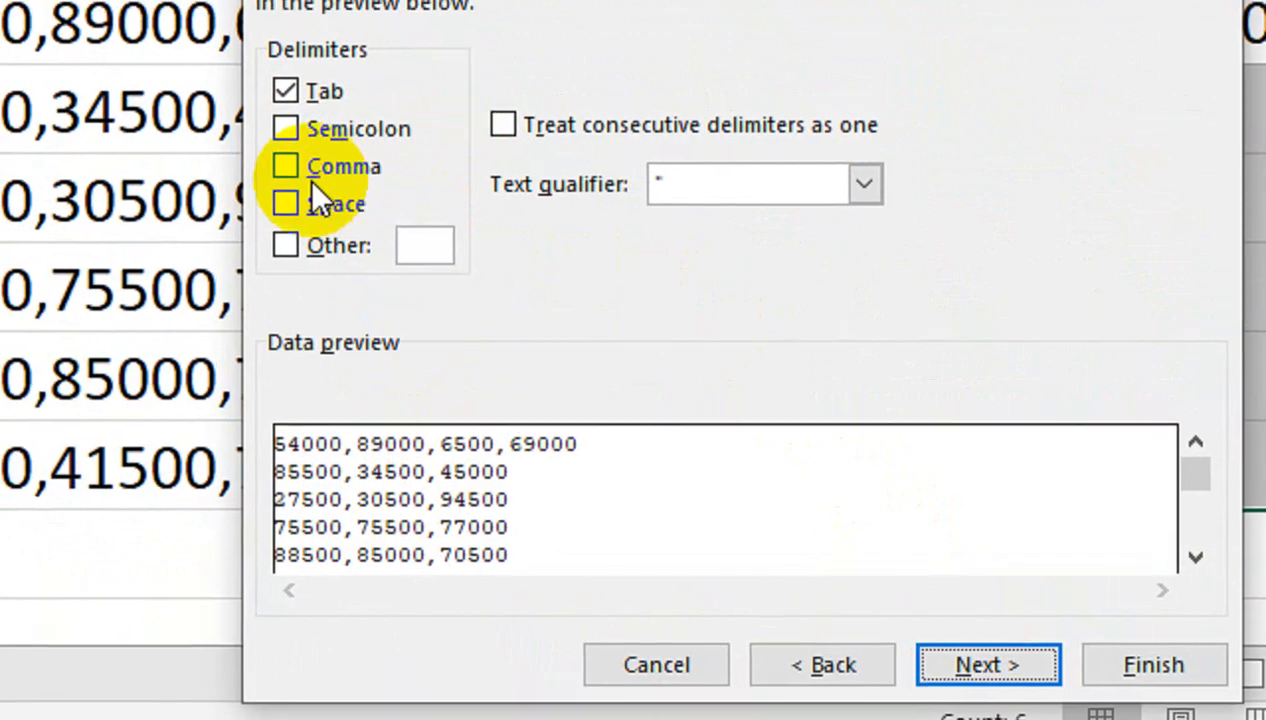
pyautogui.click(277, 151)
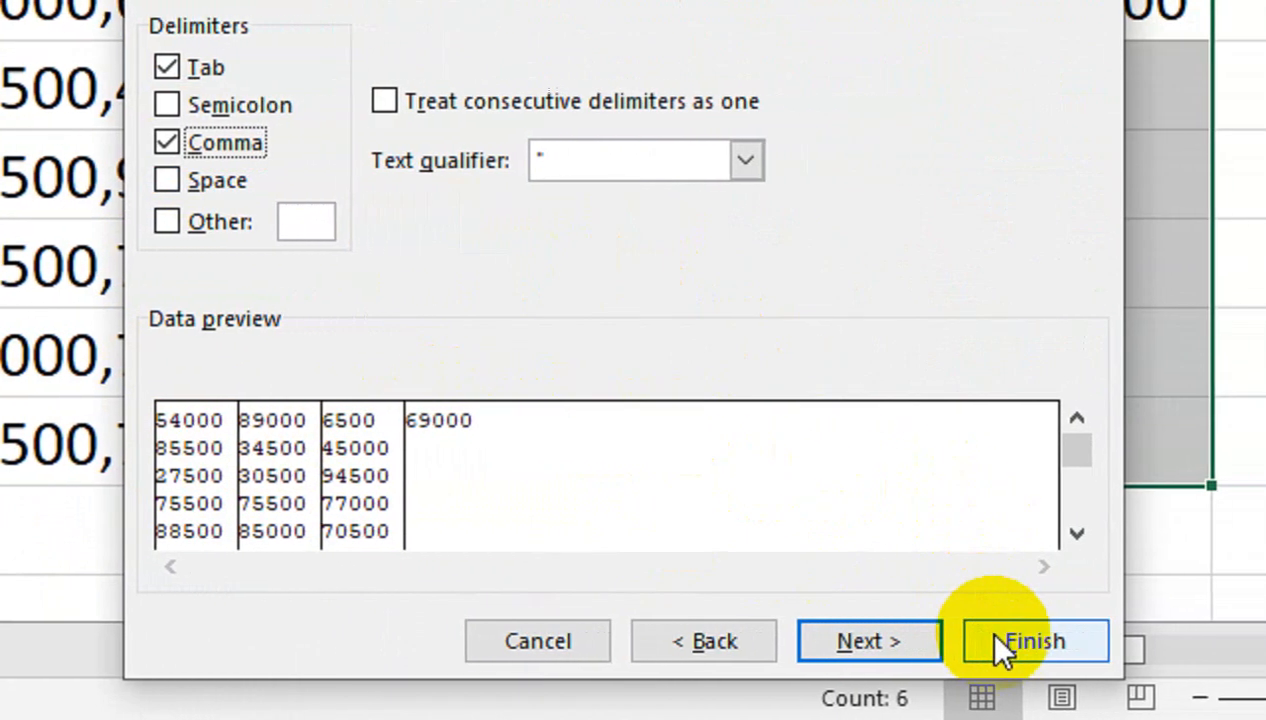
pyautogui.click(1150, 645)
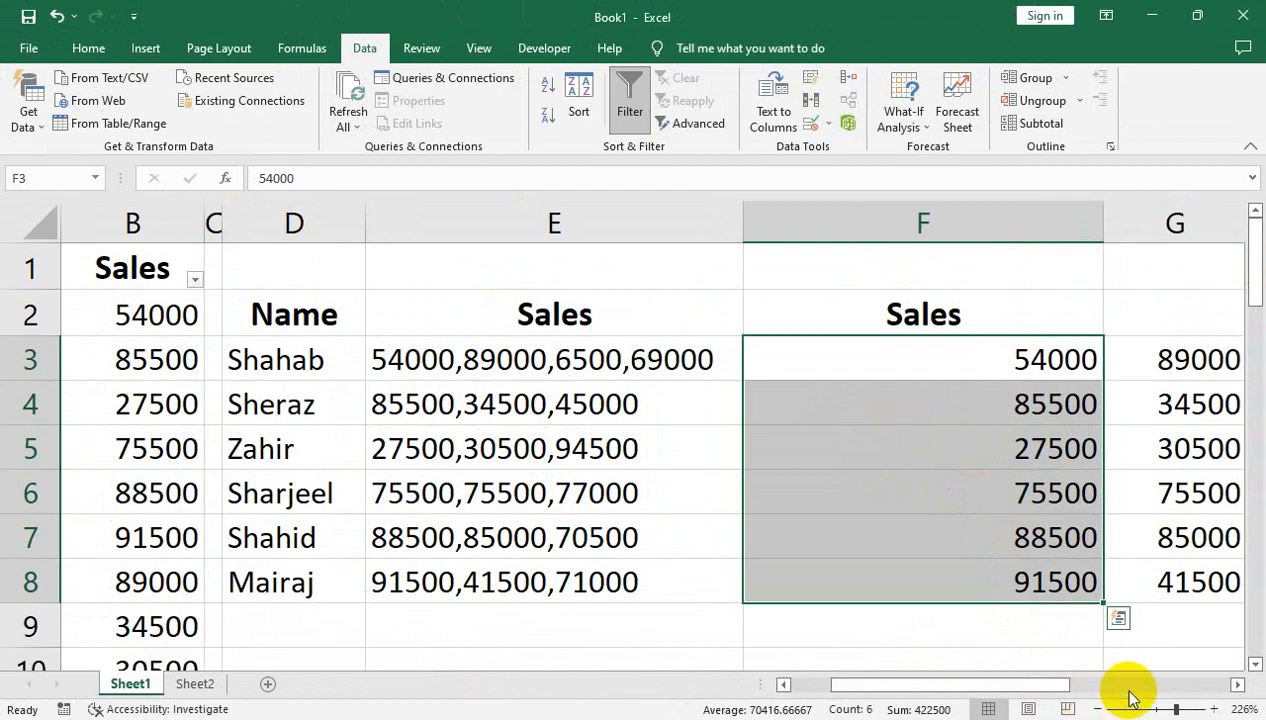
# - Rename the F2 header Sales 1, extend the series across to Sales 4 in I2, and fit column F's width
pyautogui.moveTo(1167, 709); pyautogui.dragTo(1165, 707)
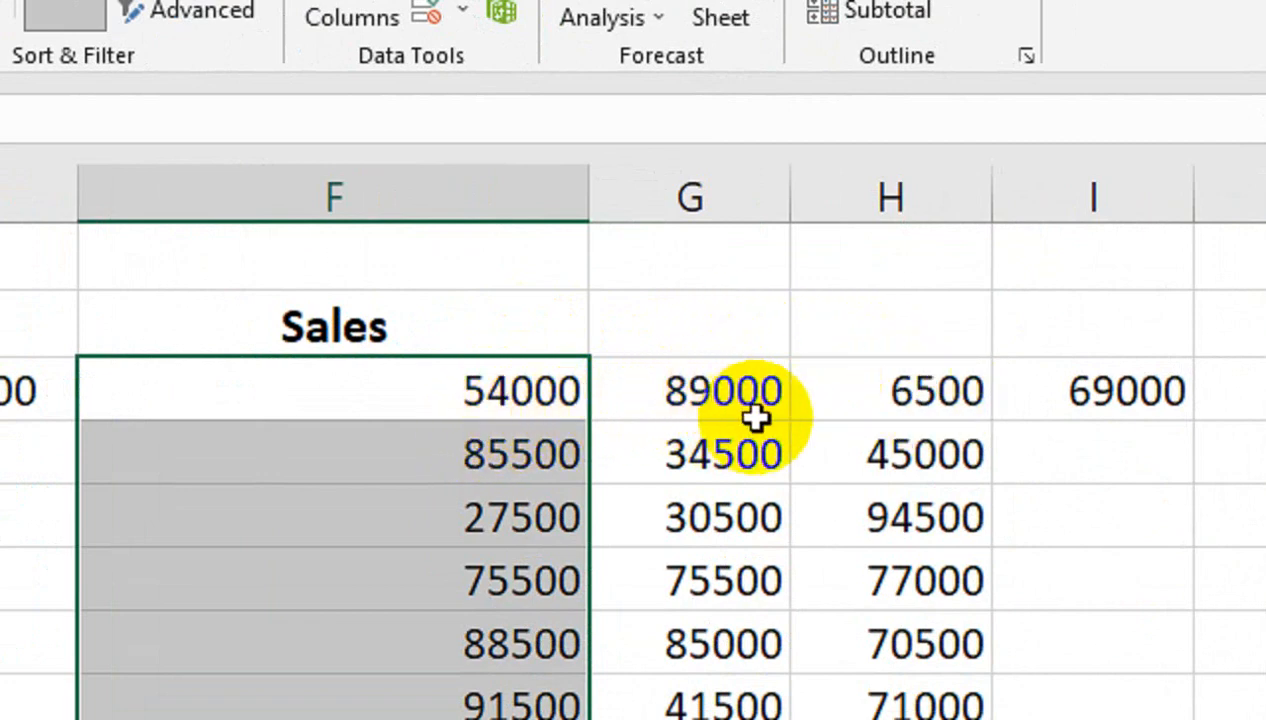
pyautogui.click(492, 322)
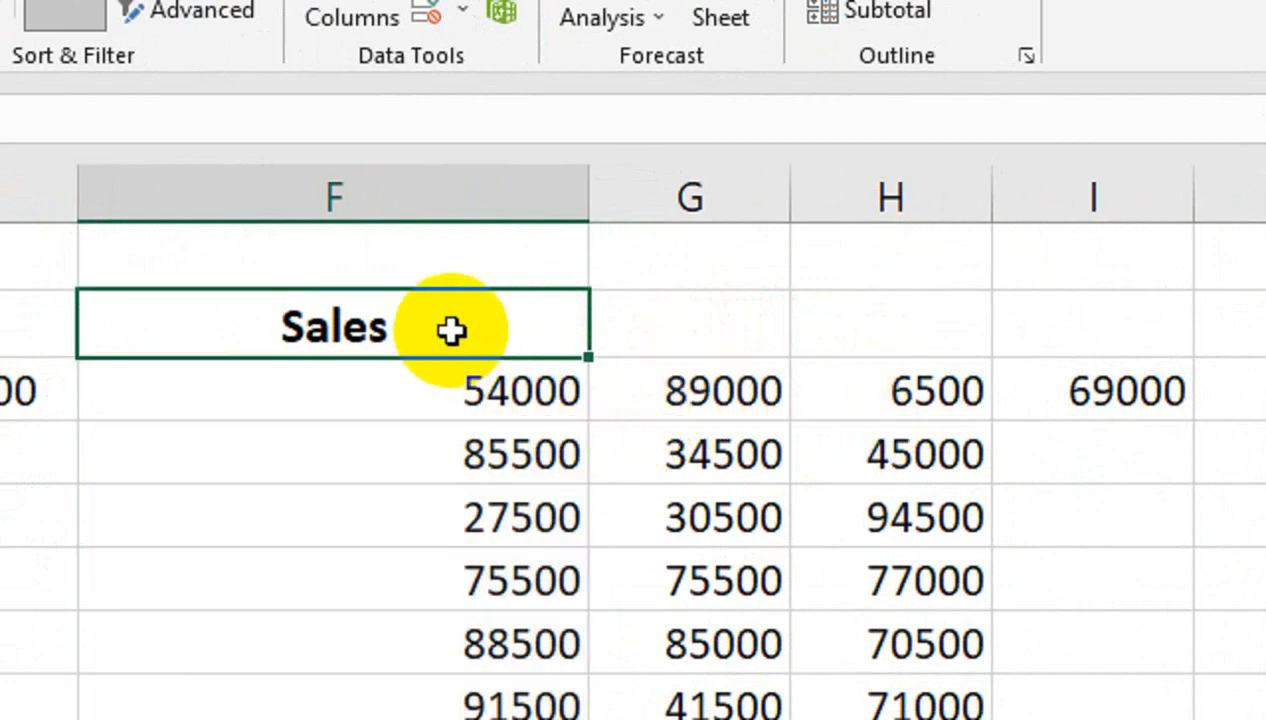
pyautogui.write('1')
pyautogui.press('Return')
pyautogui.click(523, 344)
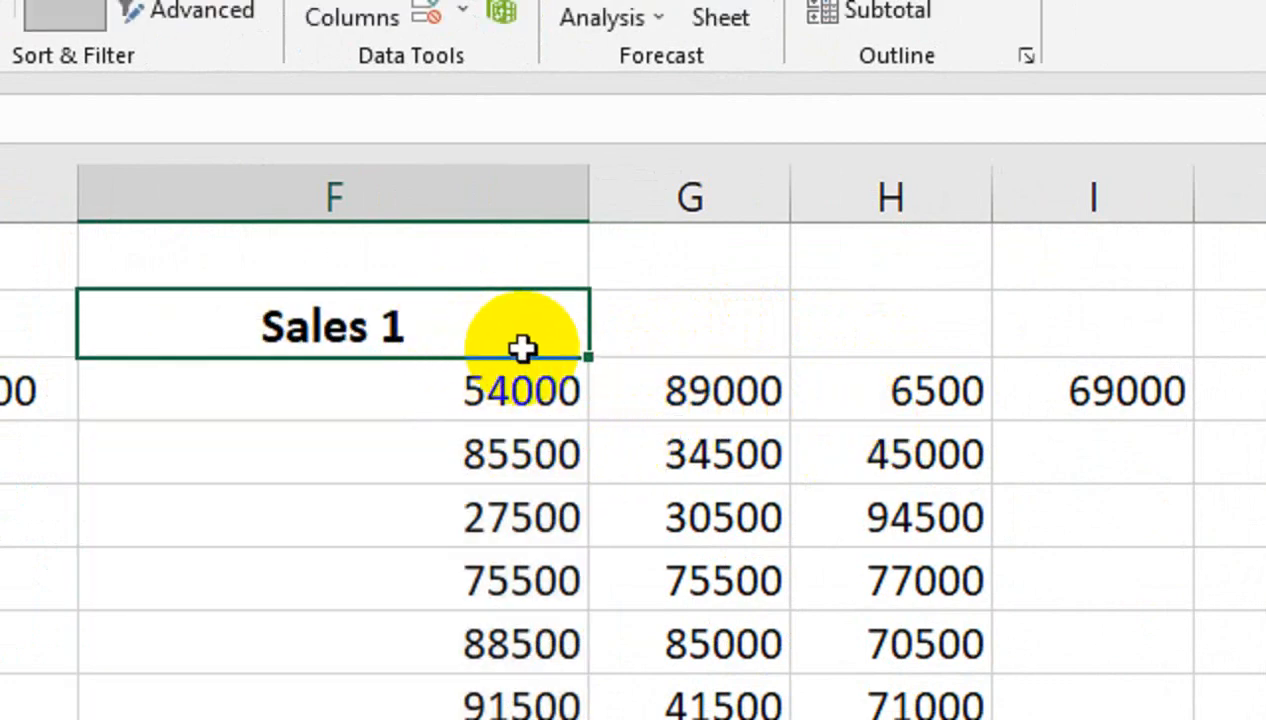
pyautogui.moveTo(590, 357); pyautogui.dragTo(1134, 340)
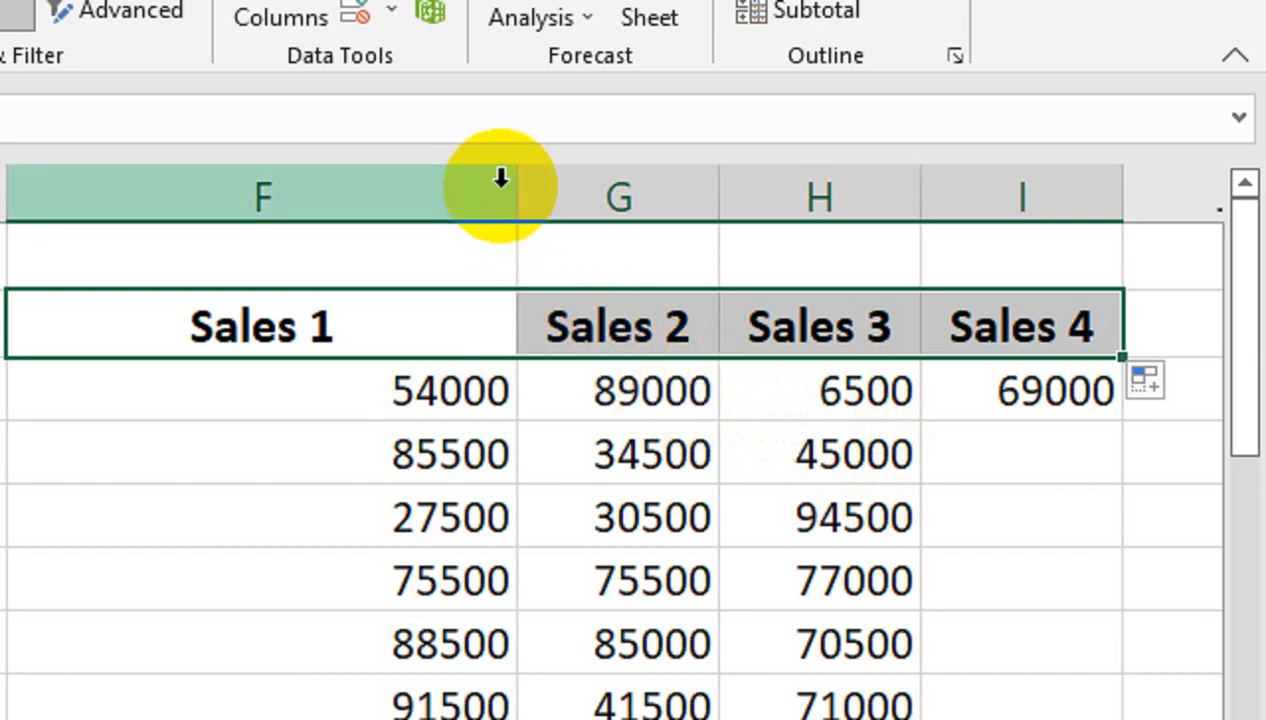
pyautogui.doubleClick(530, 186)
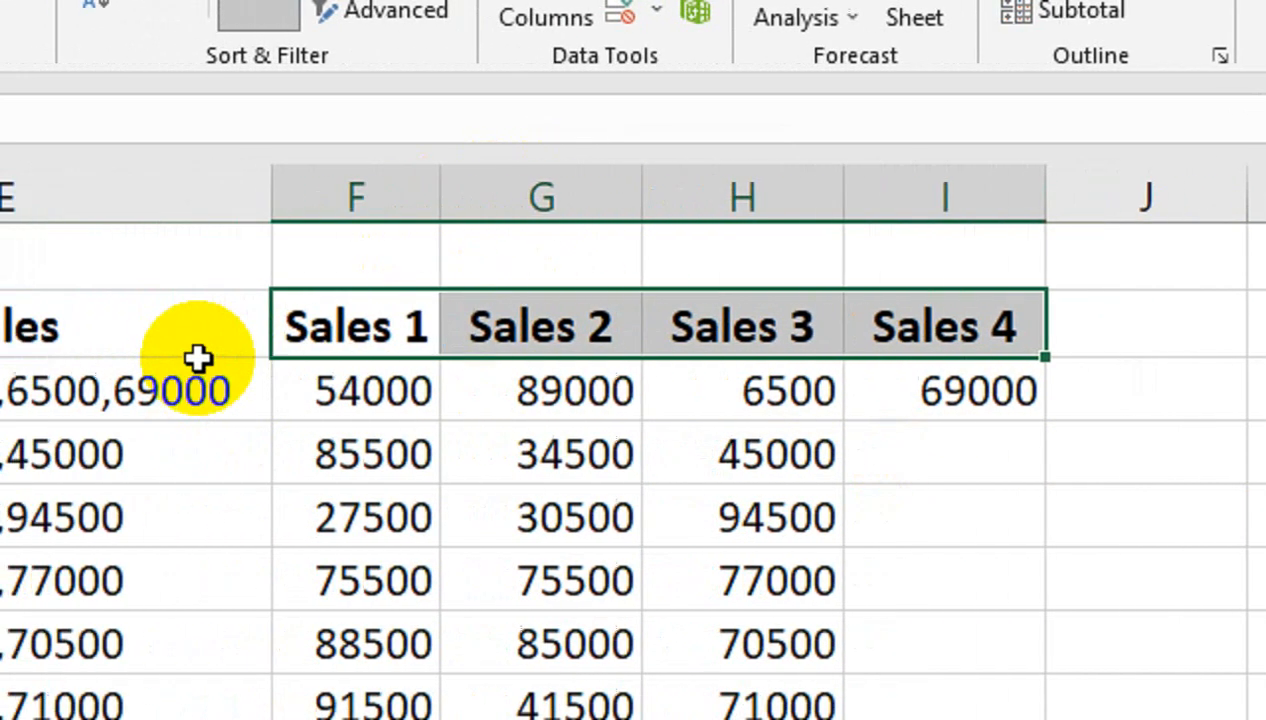
# - Add a Total Sale header in J2, beside the Sales 4 column
pyautogui.click(288, 366)
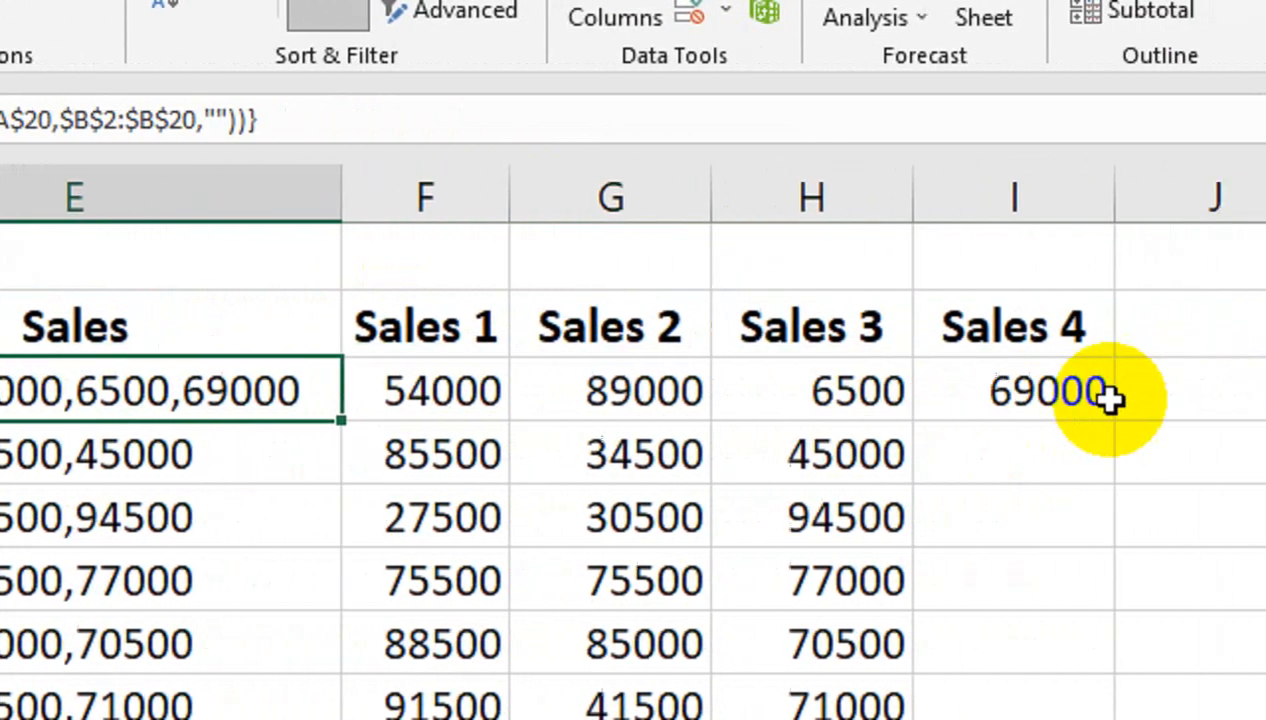
pyautogui.click(948, 395)
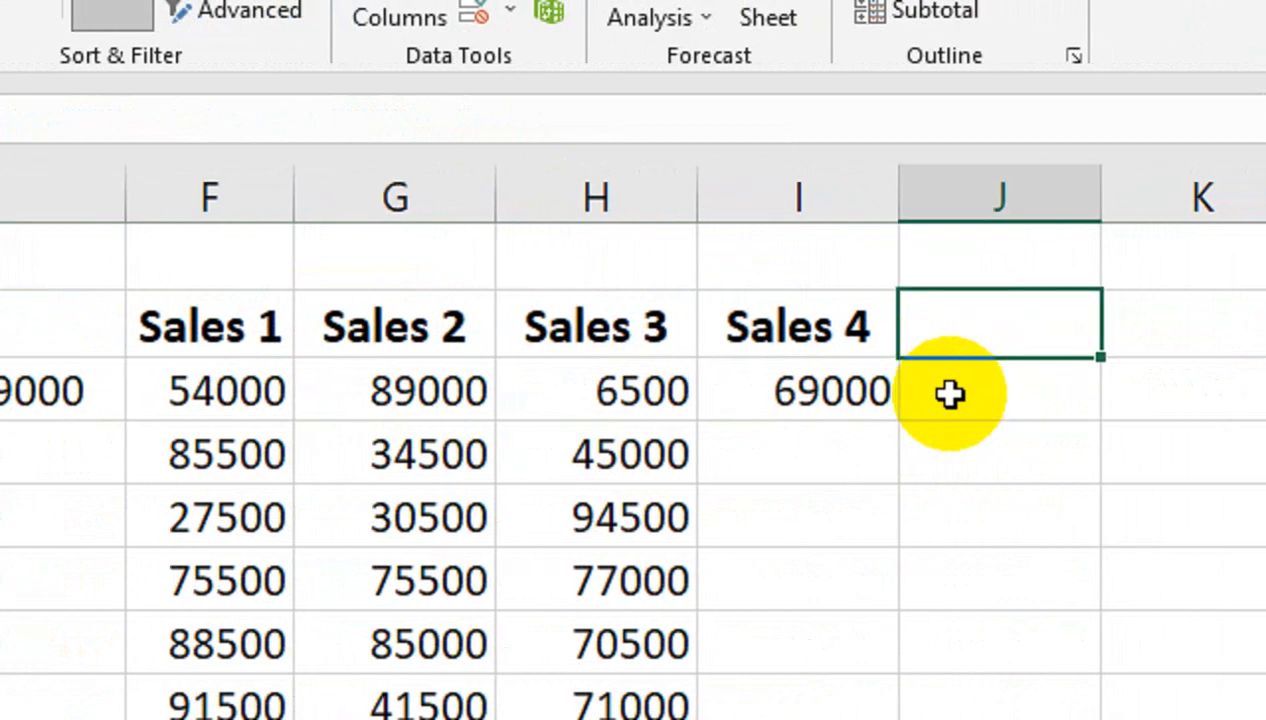
pyautogui.write('TOta')
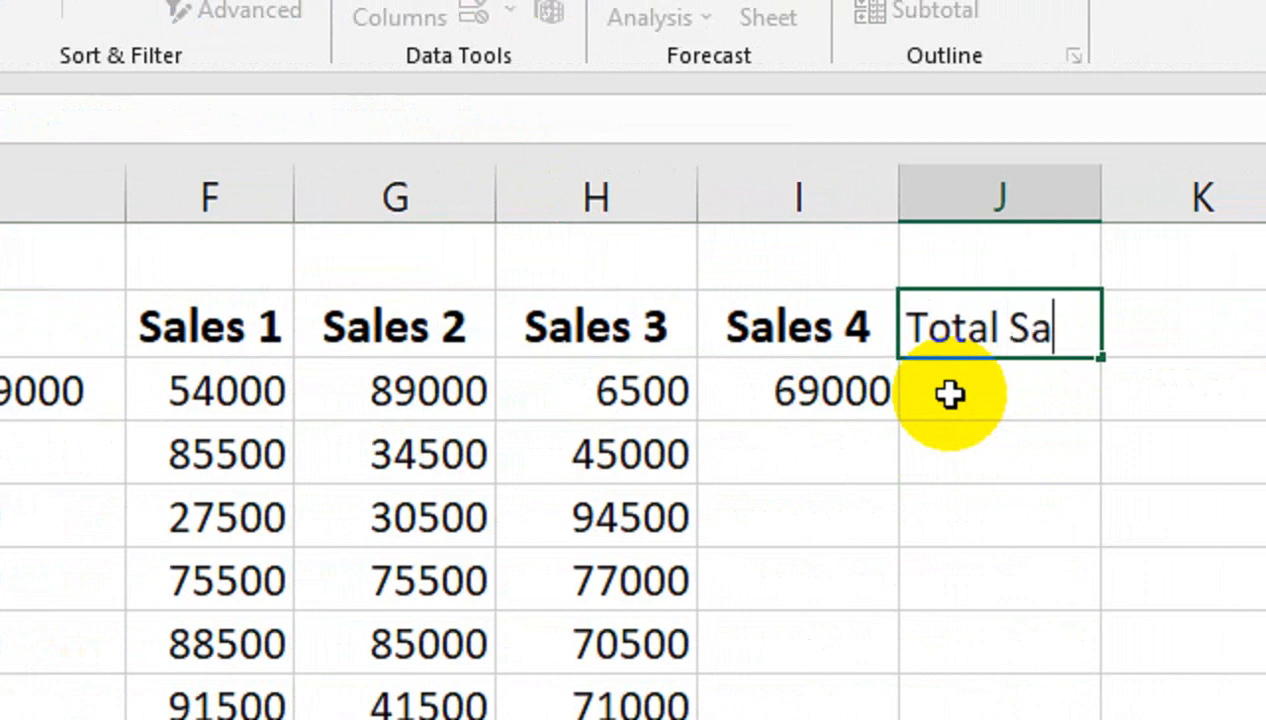
pyautogui.press('Return')
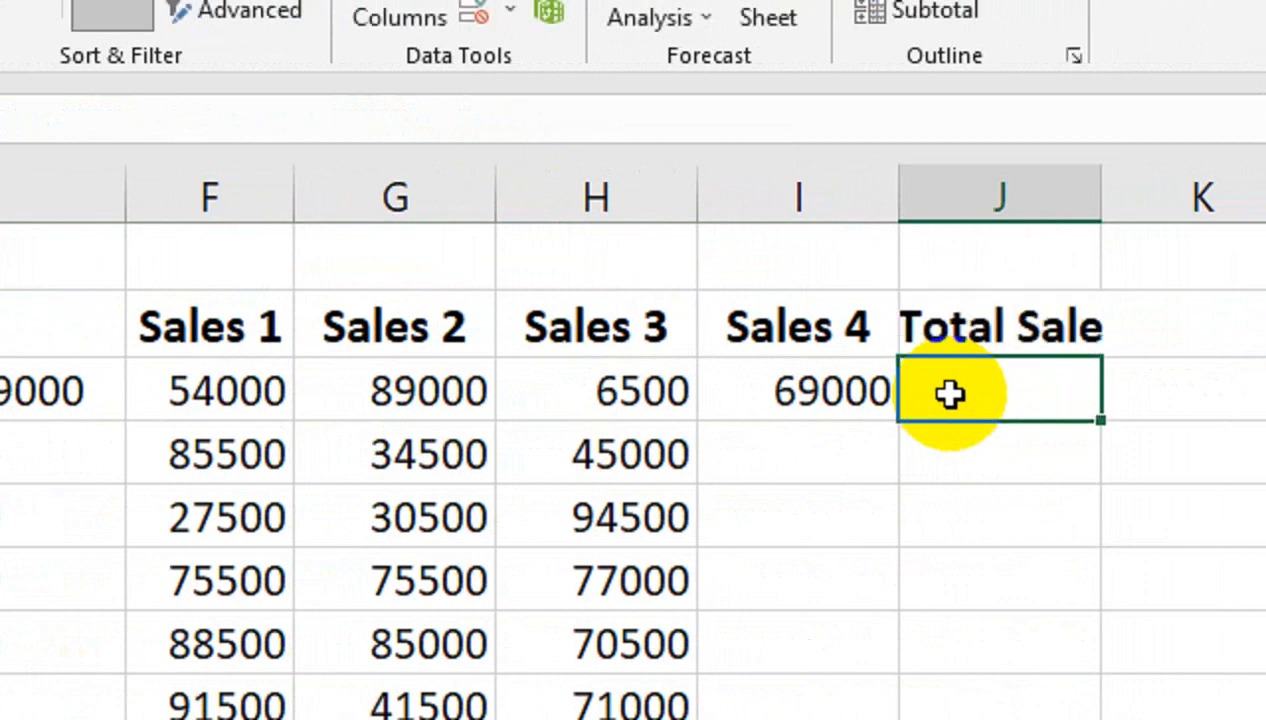
# - Enter =SUM(F3:I3) in J3 to total the first name's split sales
pyautogui.write('=SUM(')
pyautogui.press('Left')
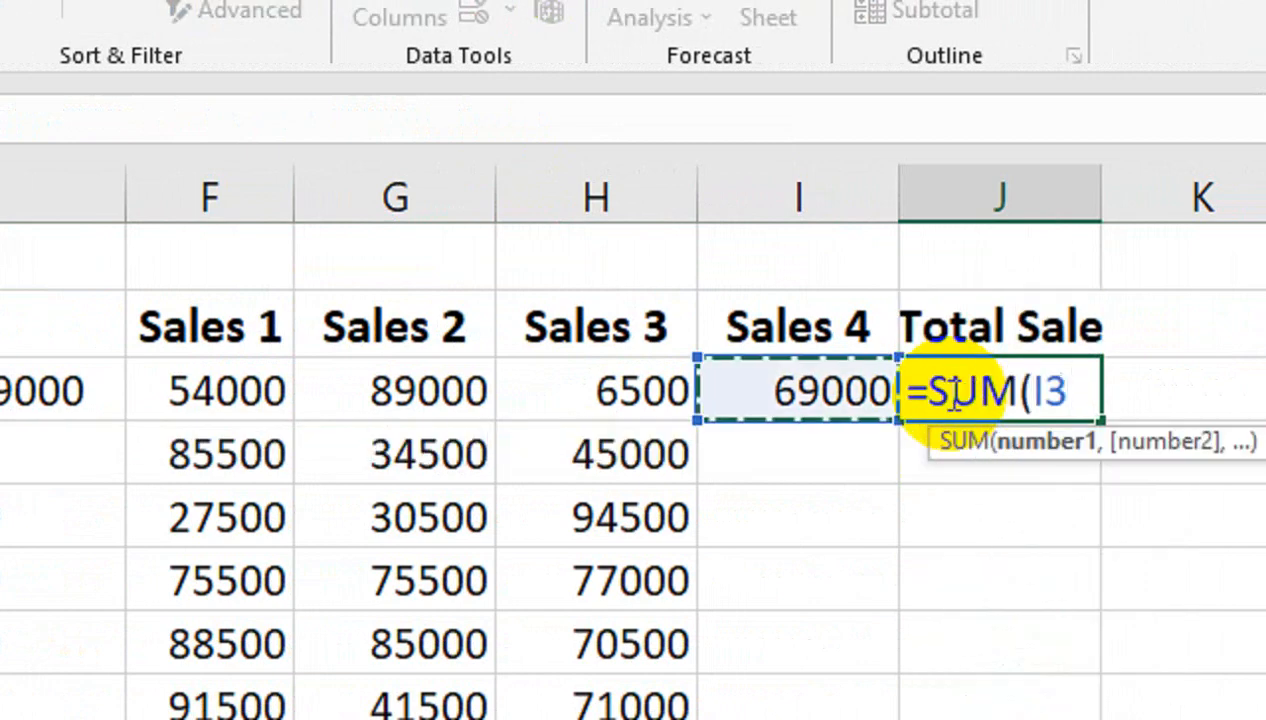
pyautogui.hotkey('shift', 'Left')
pyautogui.hotkey('shift', 'Left')
pyautogui.hotkey('shift', 'Left')
pyautogui.write(')')
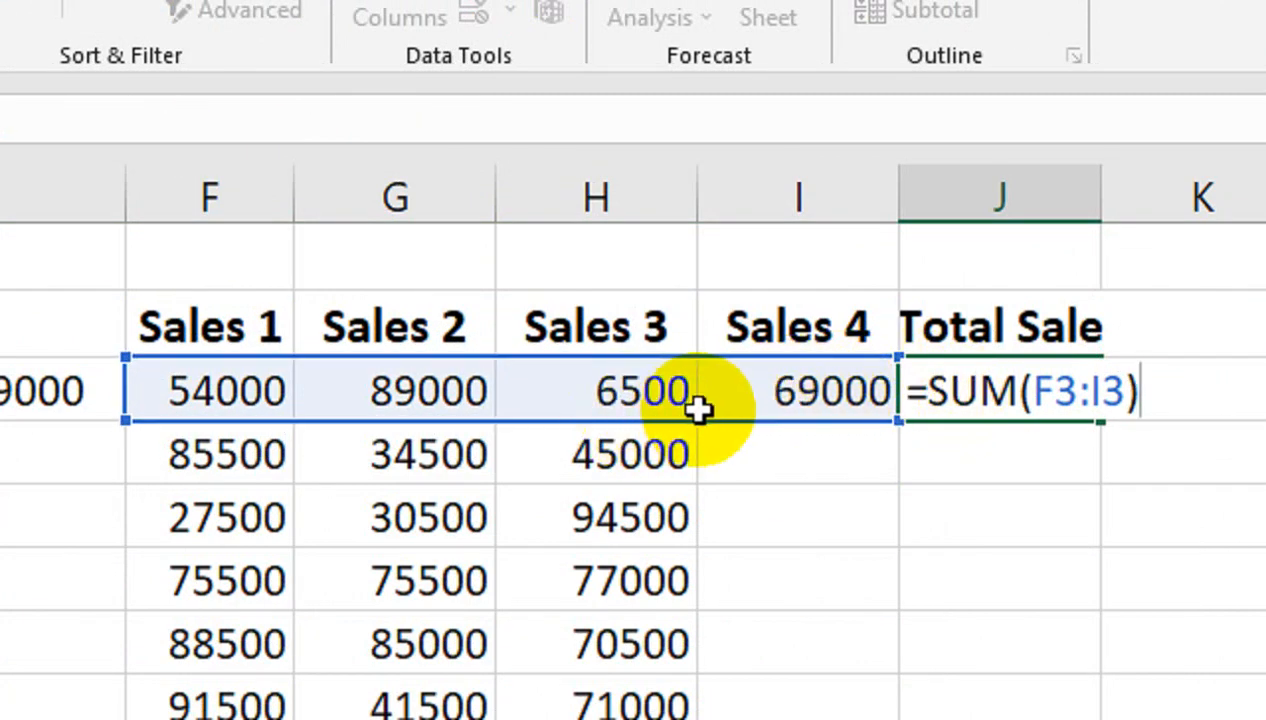
pyautogui.press('Return')
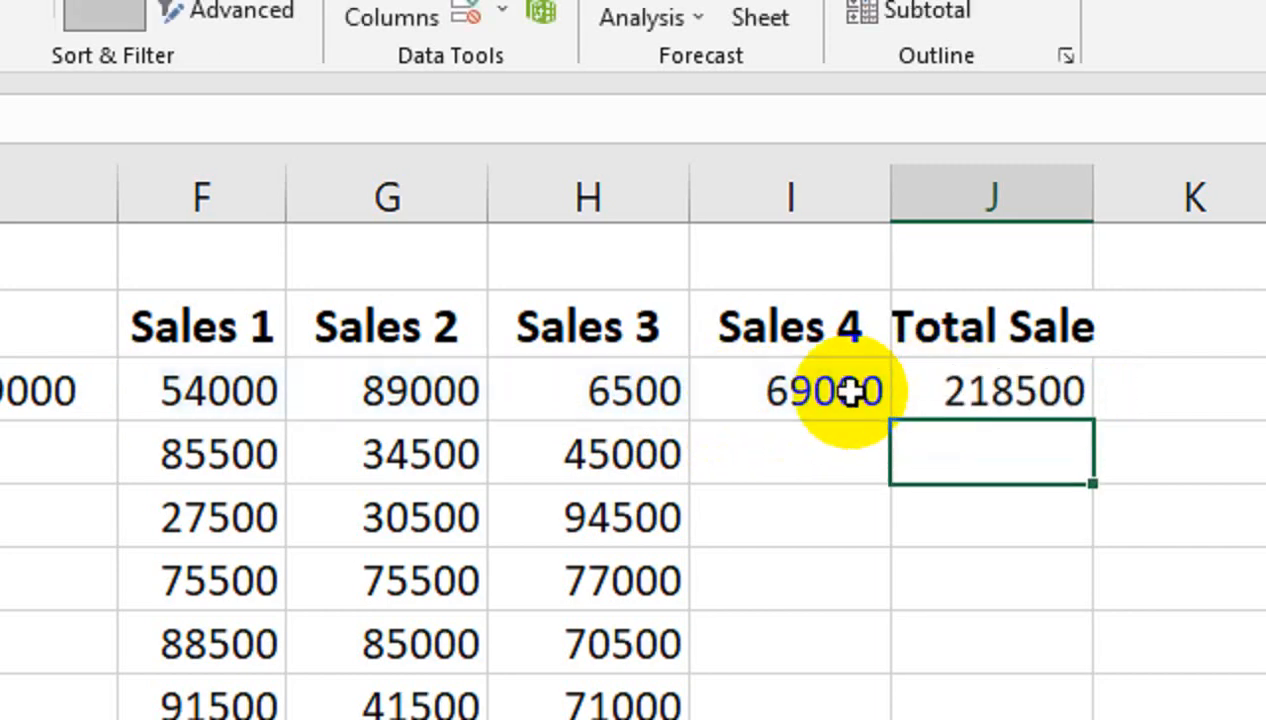
# - Fill the total formula from J3 down through J8 for the remaining names
pyautogui.doubleClick(1008, 391)
pyautogui.press('Return')
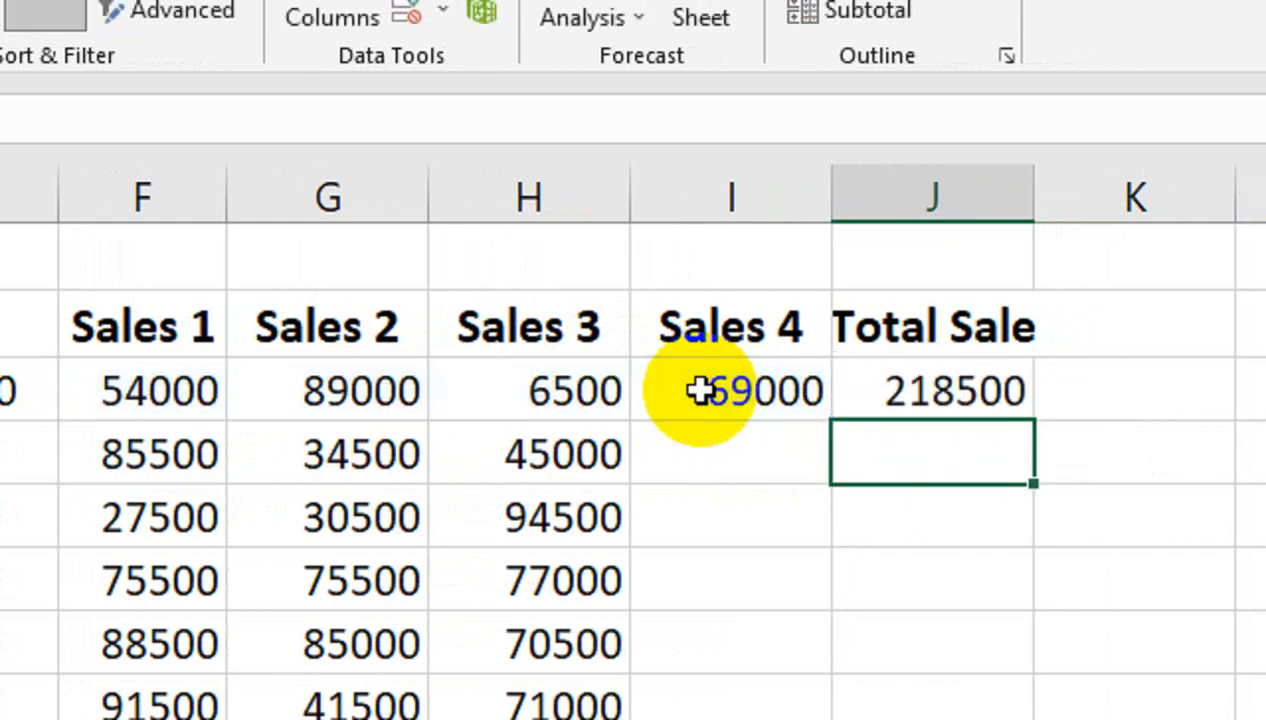
pyautogui.click(878, 388)
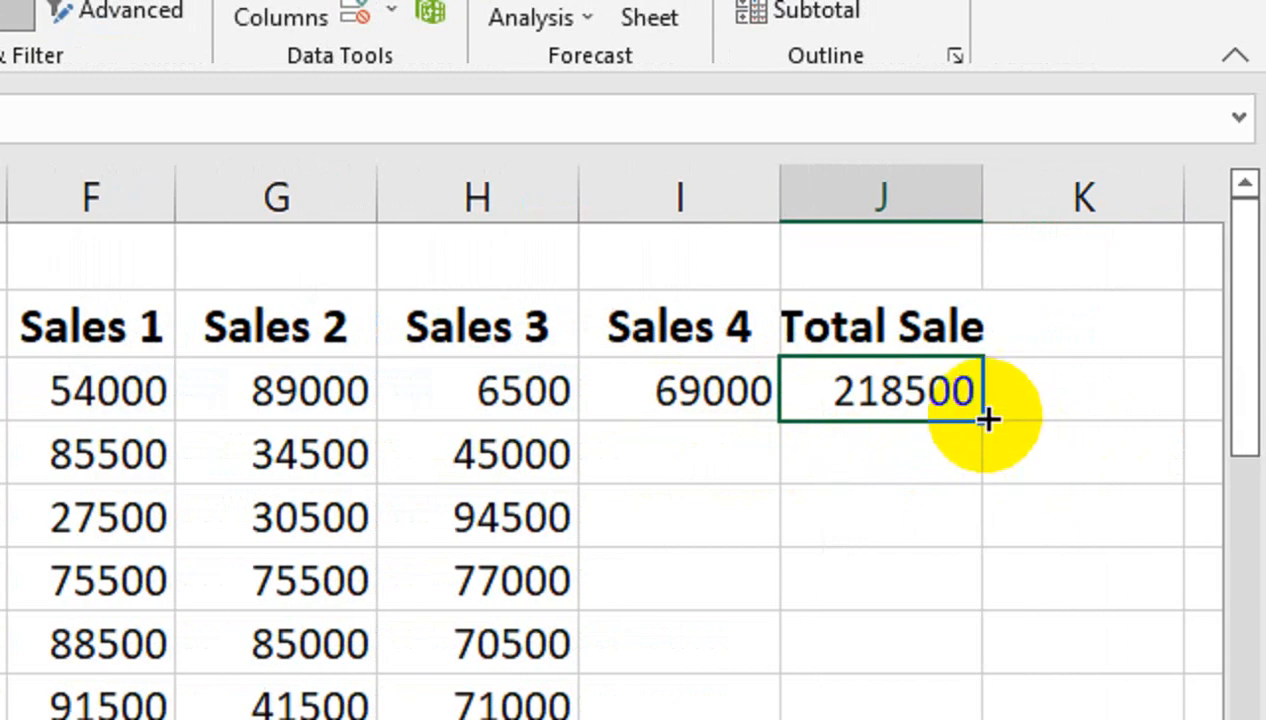
pyautogui.moveTo(988, 420); pyautogui.dragTo(990, 691)
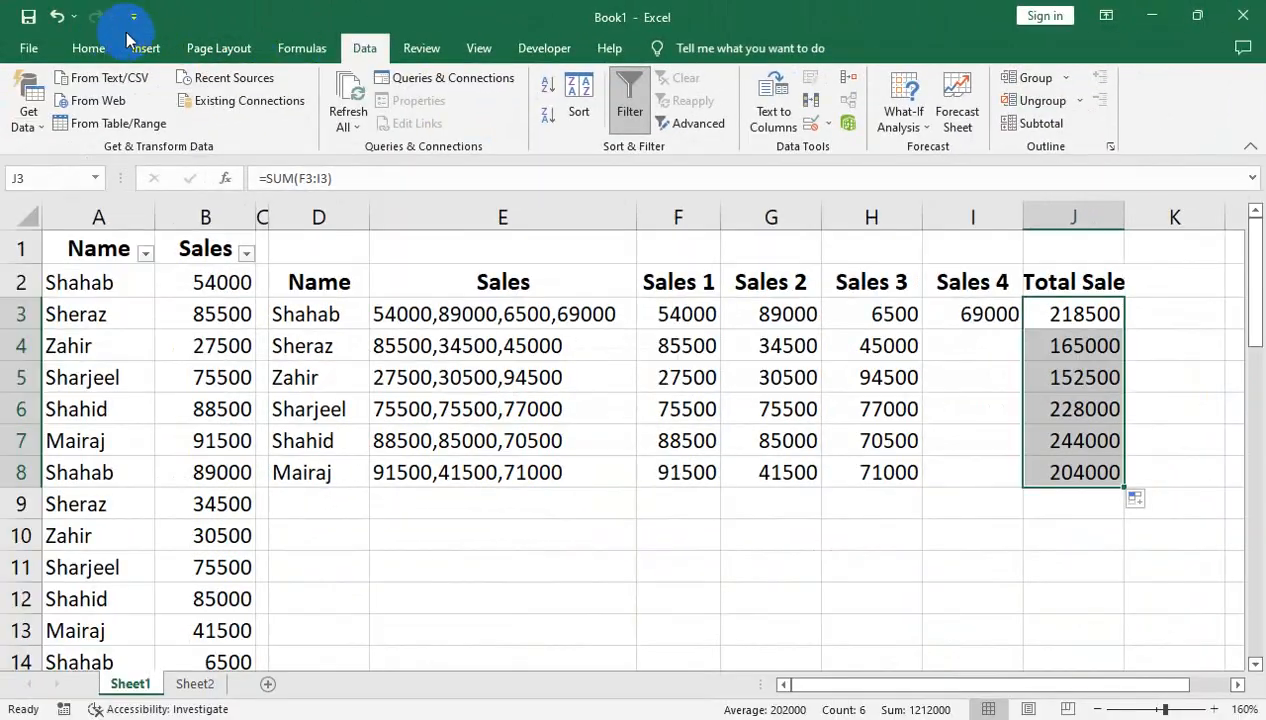
# - Apply green solid-fill data bars to the totals in J3:J8 and widen column J
pyautogui.click(107, 50)
pyautogui.click(800, 115)
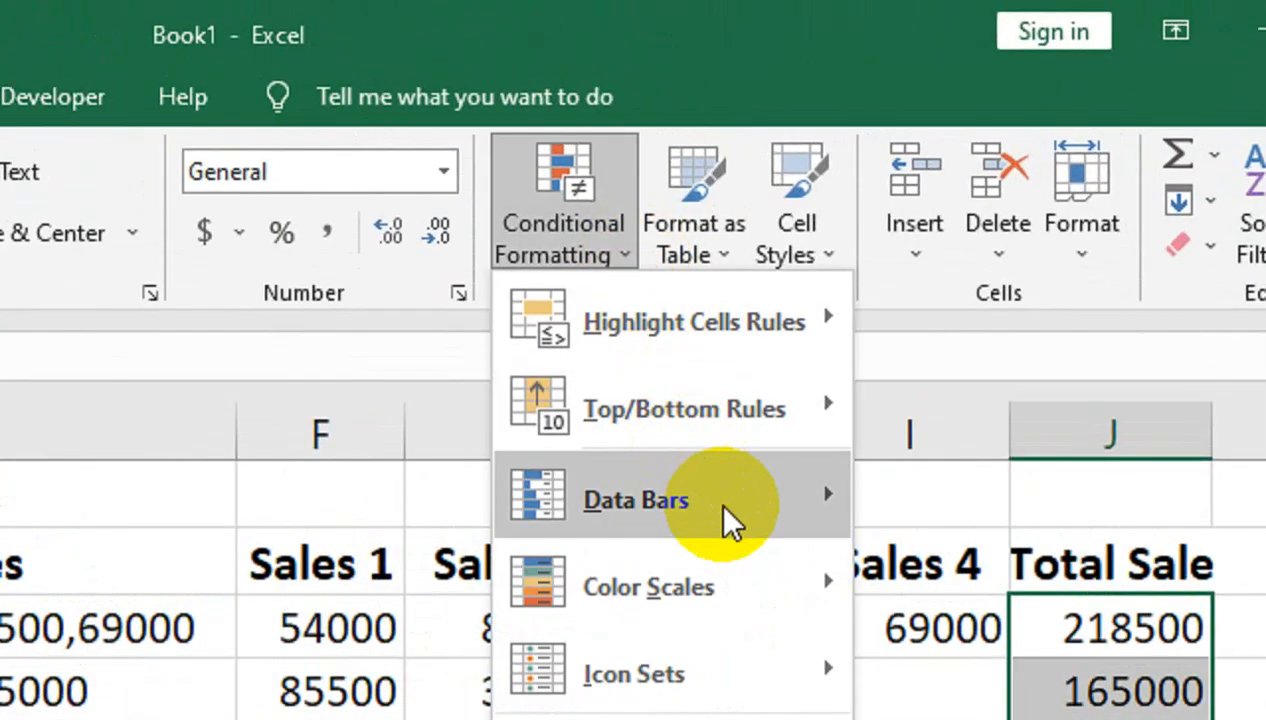
pyautogui.moveTo(850, 252)
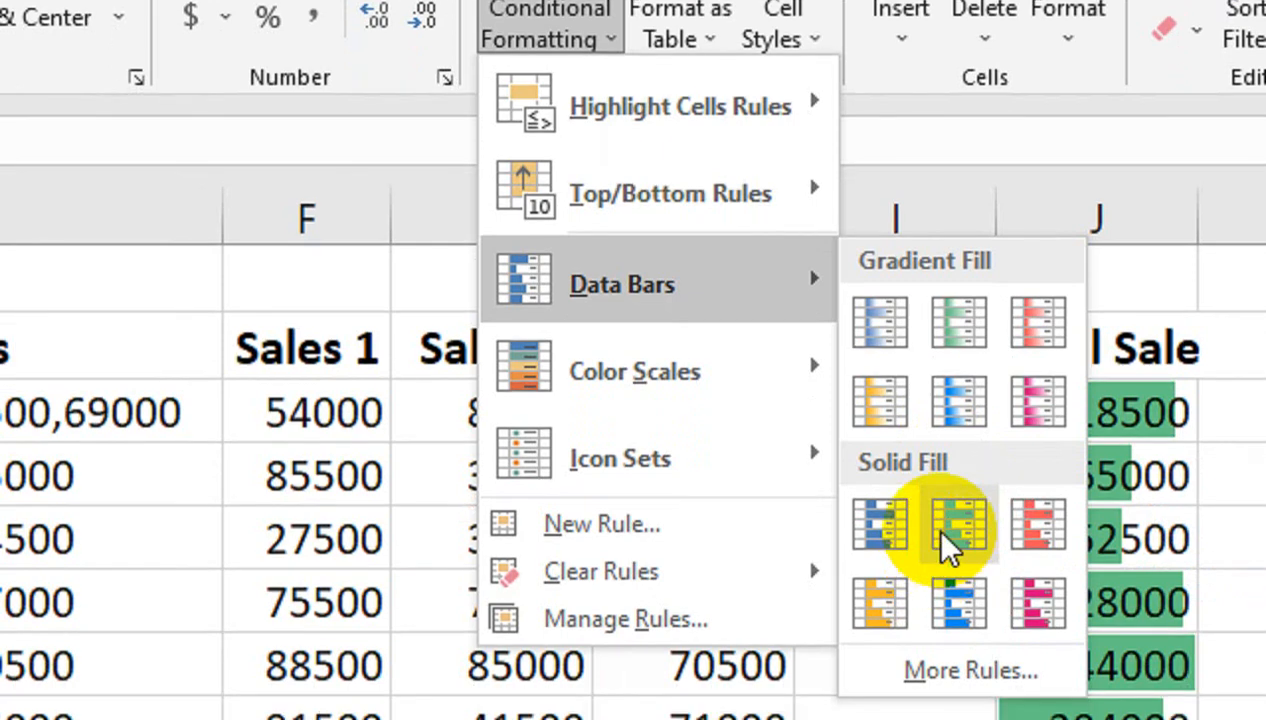
pyautogui.click(943, 530)
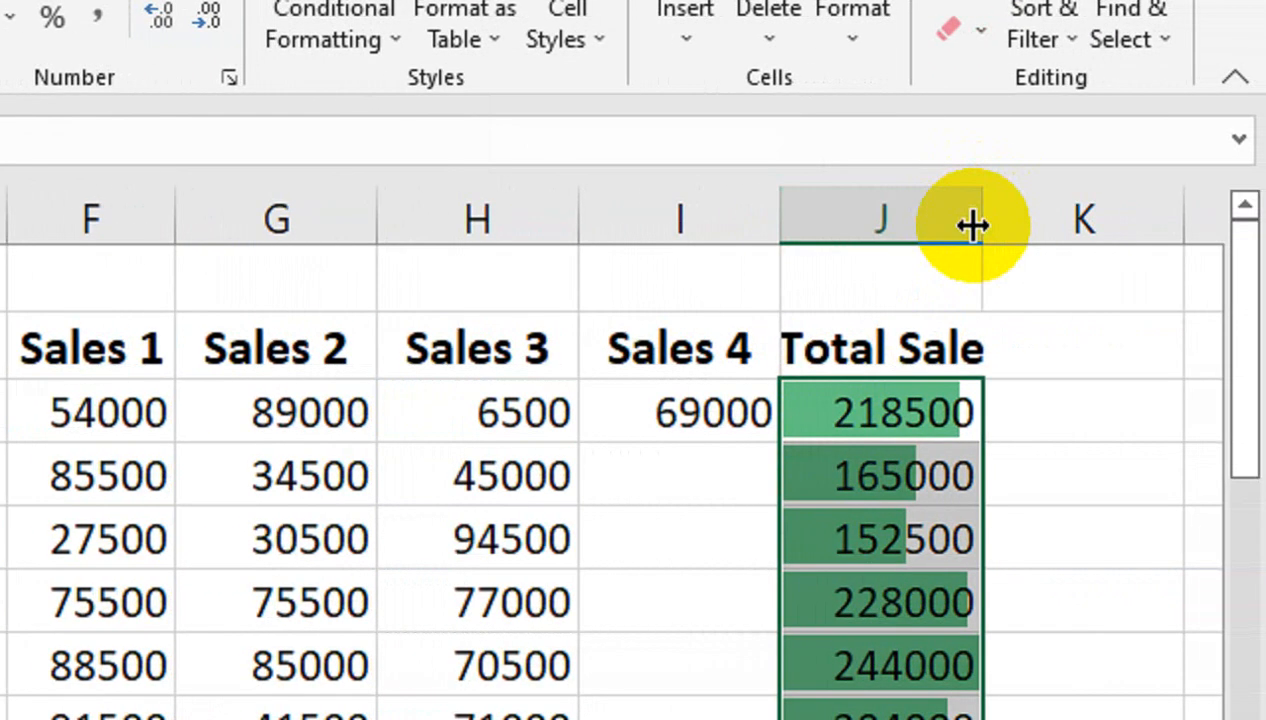
pyautogui.moveTo(1195, 232); pyautogui.dragTo(1265, 230)
pyautogui.moveTo(1070, 230); pyautogui.dragTo(1091, 229)
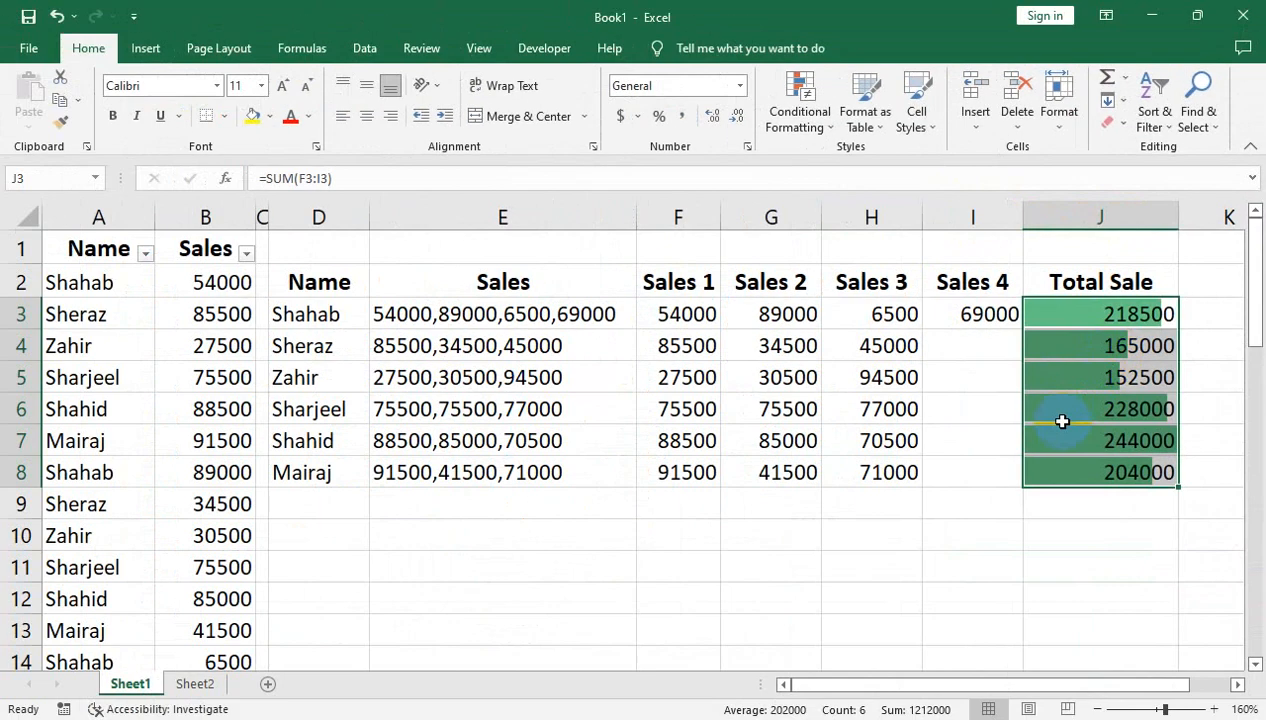
pyautogui.click(960, 665)
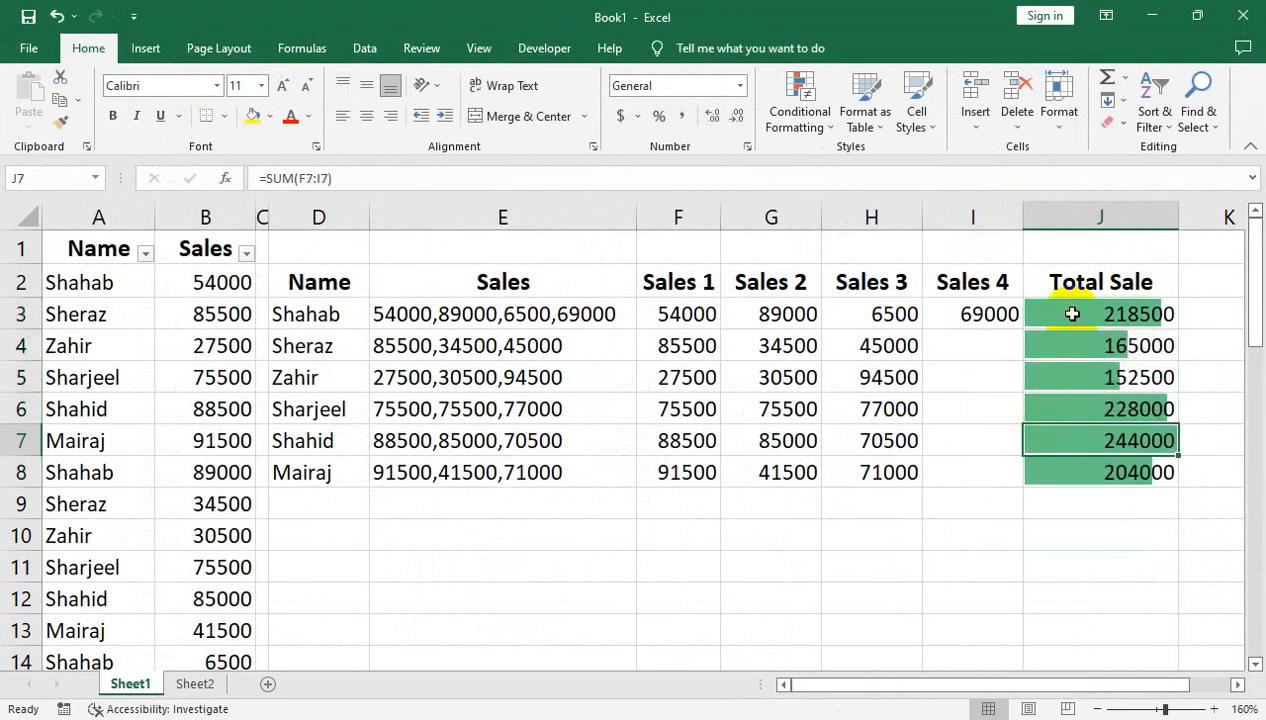
# - Fill the summary table's header cells D2:J2 with yellow
pyautogui.moveTo(1046, 282); pyautogui.dragTo(662, 287)
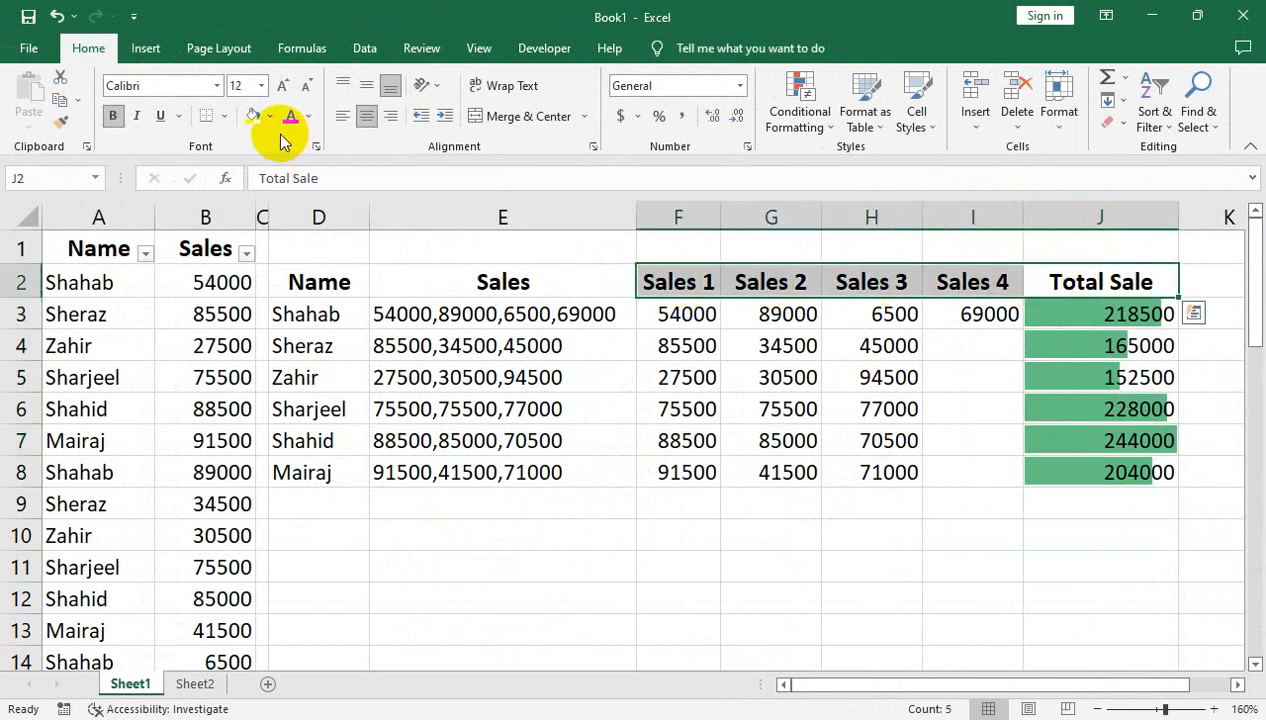
pyautogui.click(251, 116)
pyautogui.moveTo(348, 277); pyautogui.dragTo(389, 286)
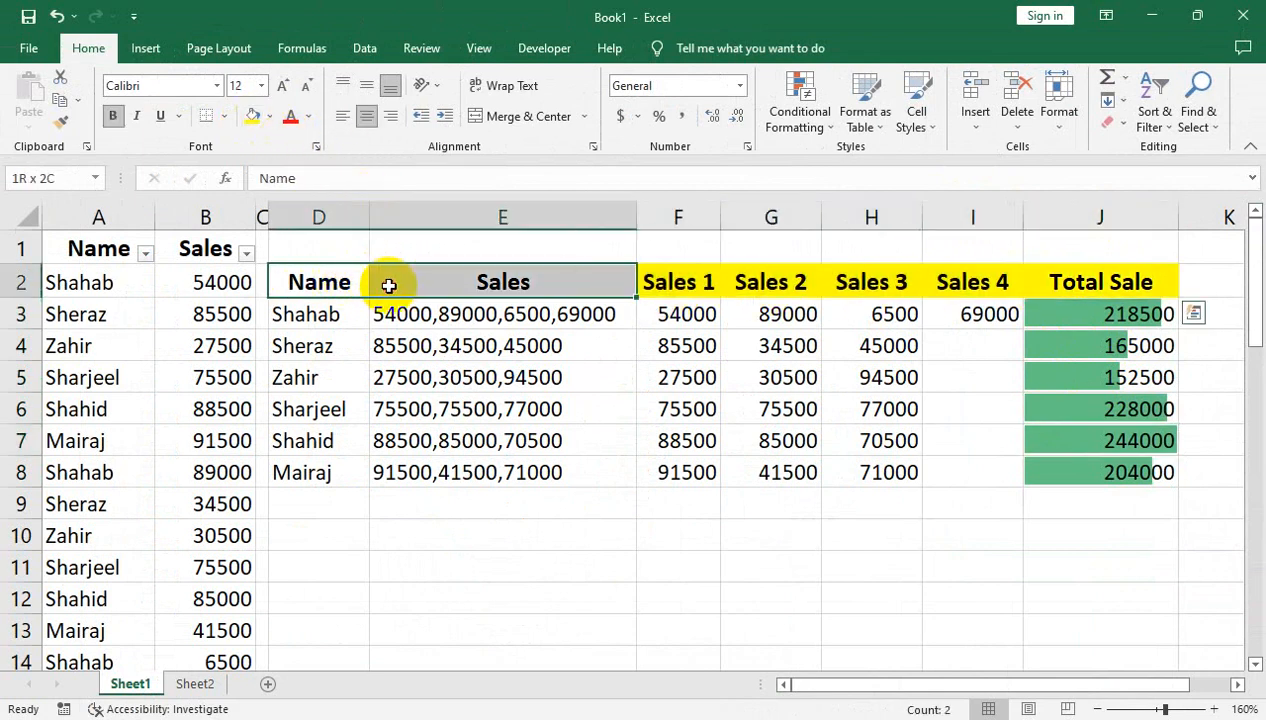
pyautogui.click(253, 117)
# - Try a red fill with white text on the source table's headers in A1:B1
pyautogui.moveTo(205, 249); pyautogui.dragTo(5, 248)
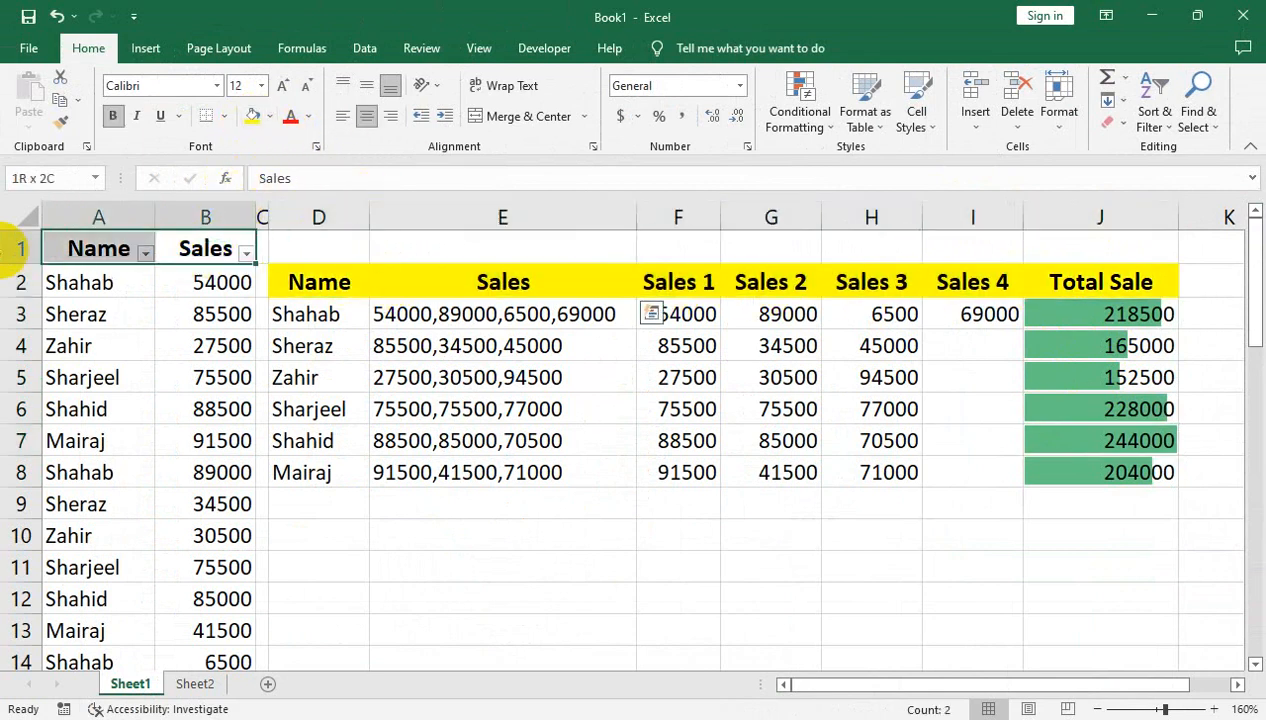
pyautogui.click(269, 116)
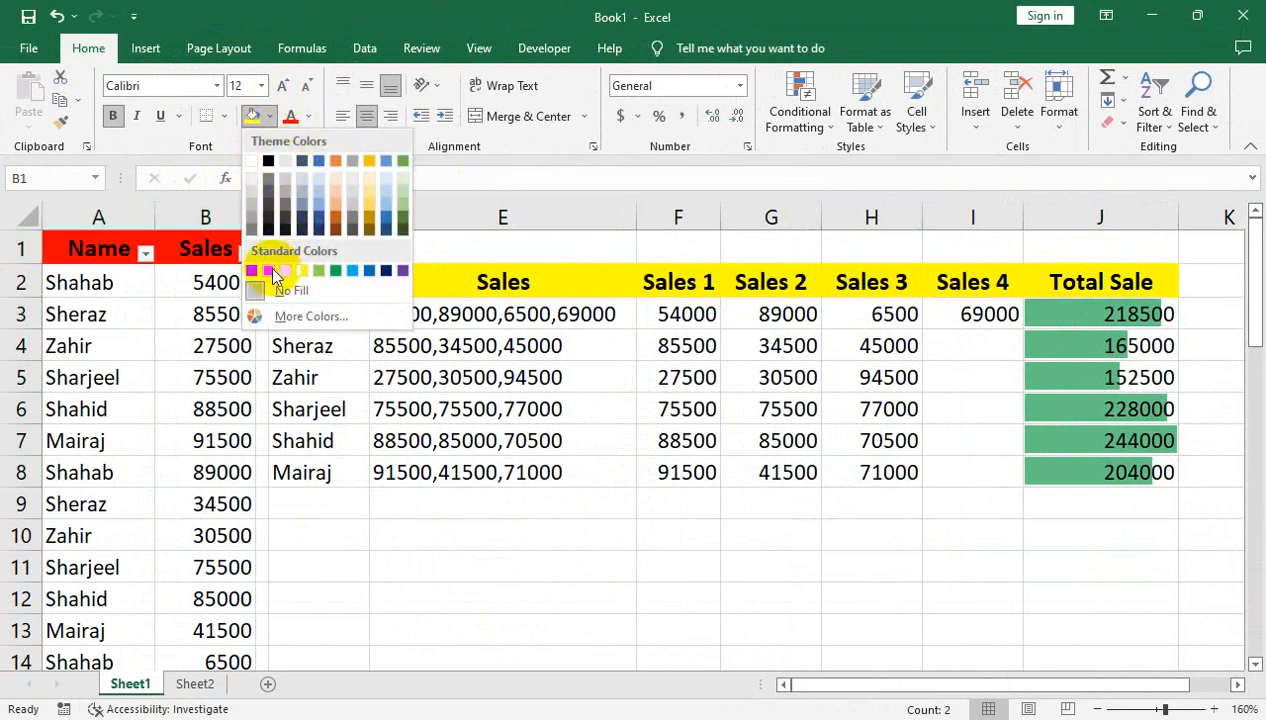
pyautogui.click(269, 265)
pyautogui.click(308, 116)
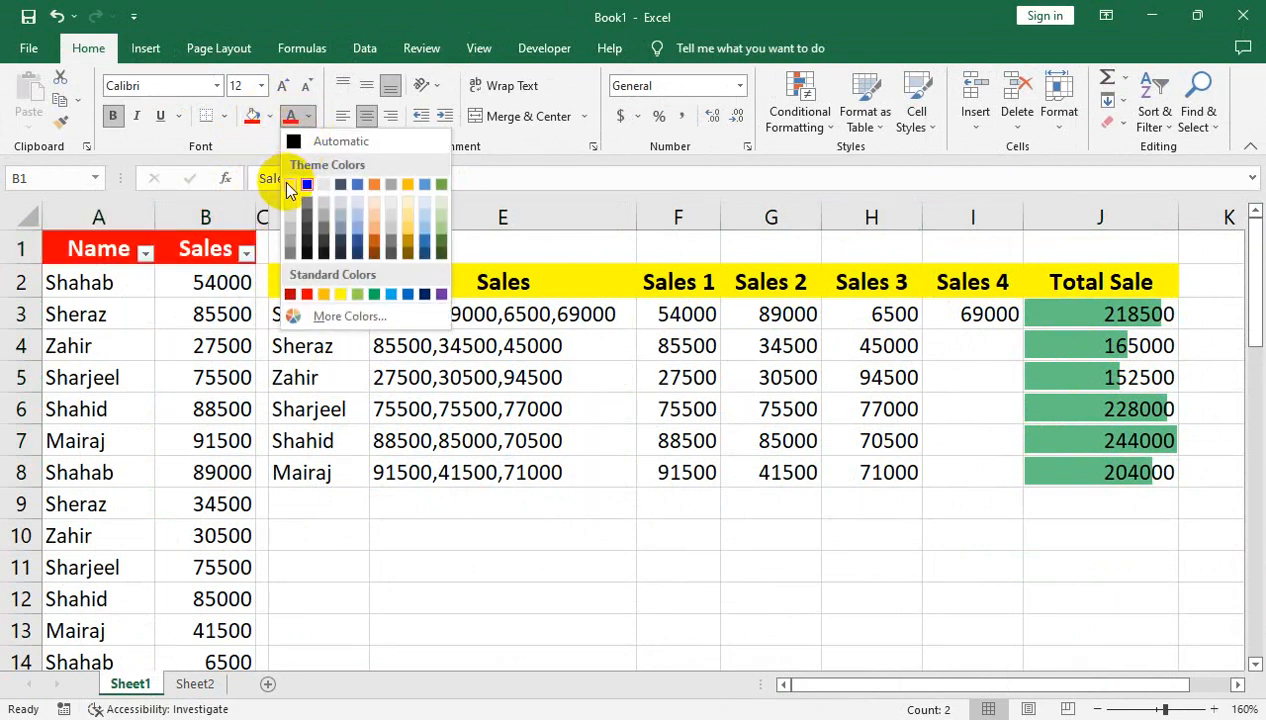
pyautogui.click(306, 186)
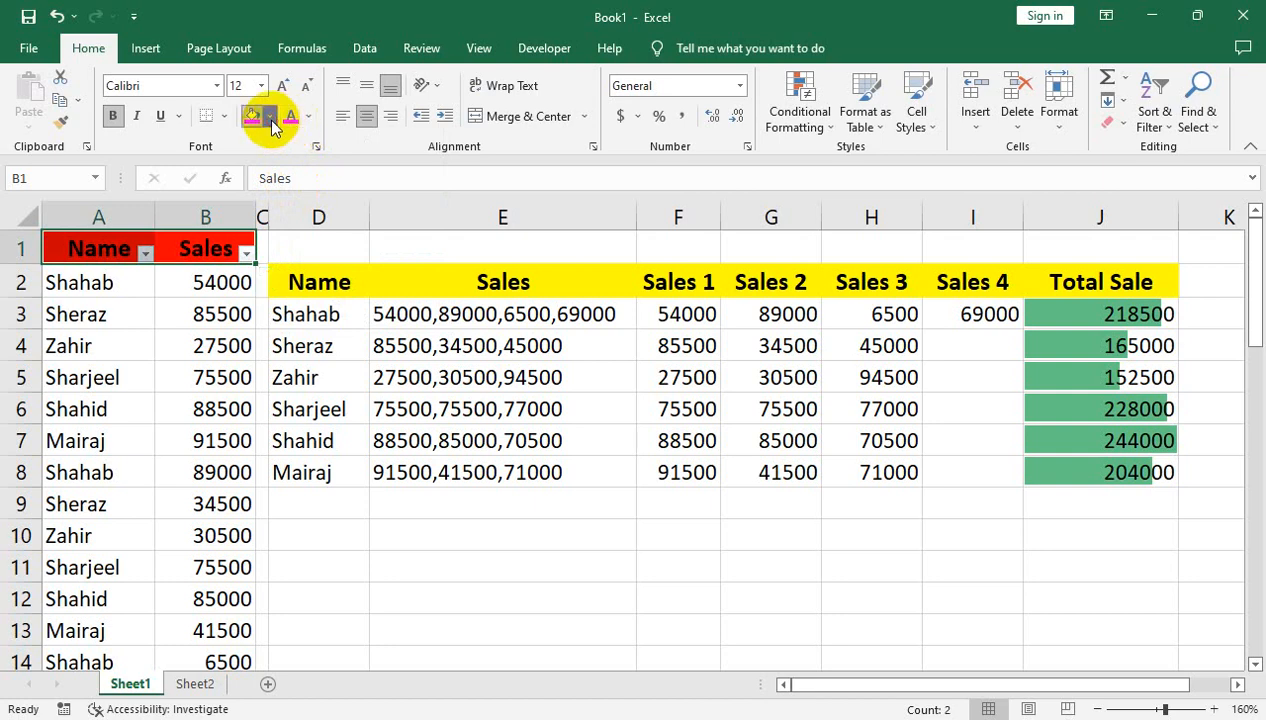
# - Fill the source table's header cells A1:B1 with black and set their text to white
pyautogui.click(269, 116)
pyautogui.click(270, 161)
pyautogui.click(311, 116)
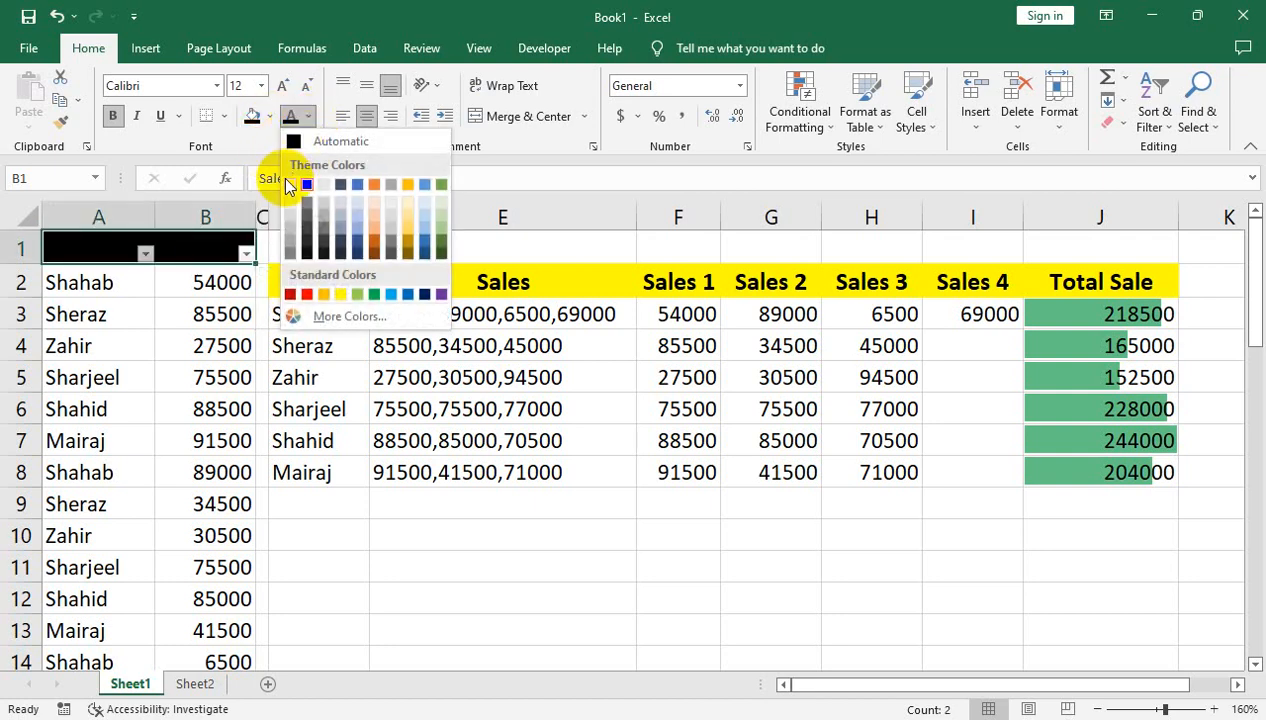
pyautogui.click(290, 184)
pyautogui.click(444, 308)
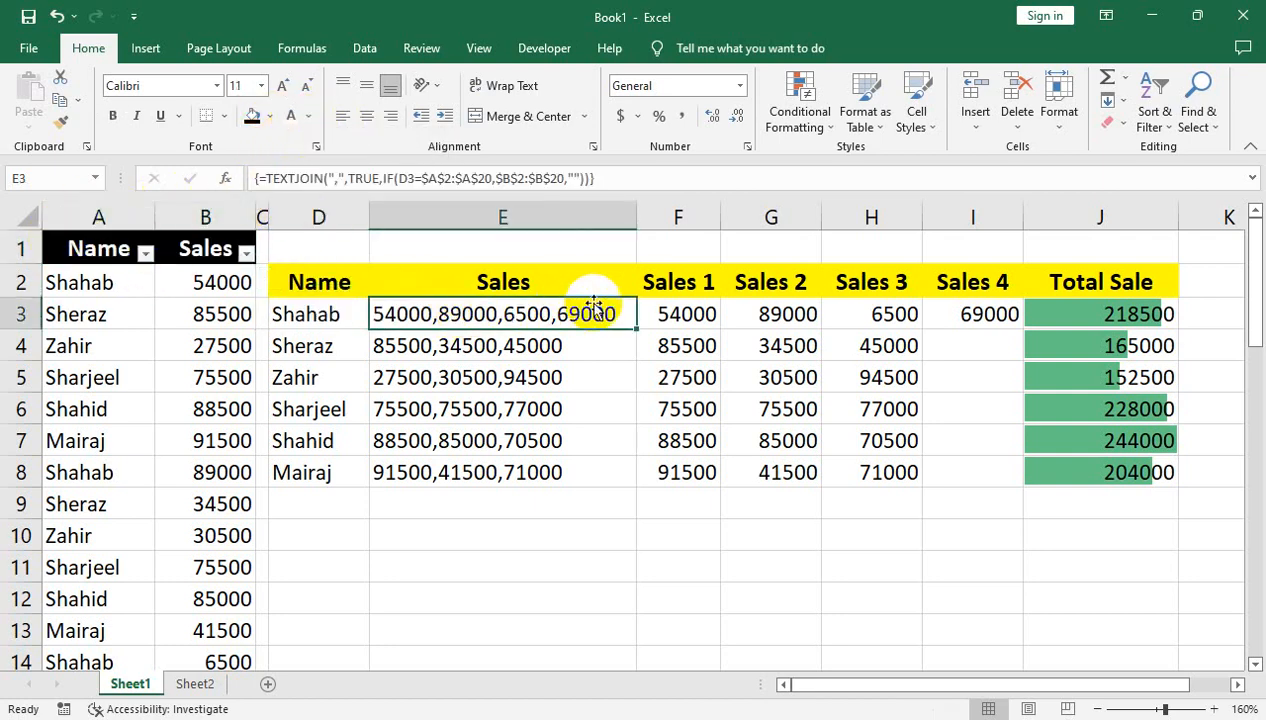
# - Fill the summary table's Name and Sales headers in D2:E2 with dark blue and make their text white
pyautogui.moveTo(545, 285); pyautogui.dragTo(340, 281)
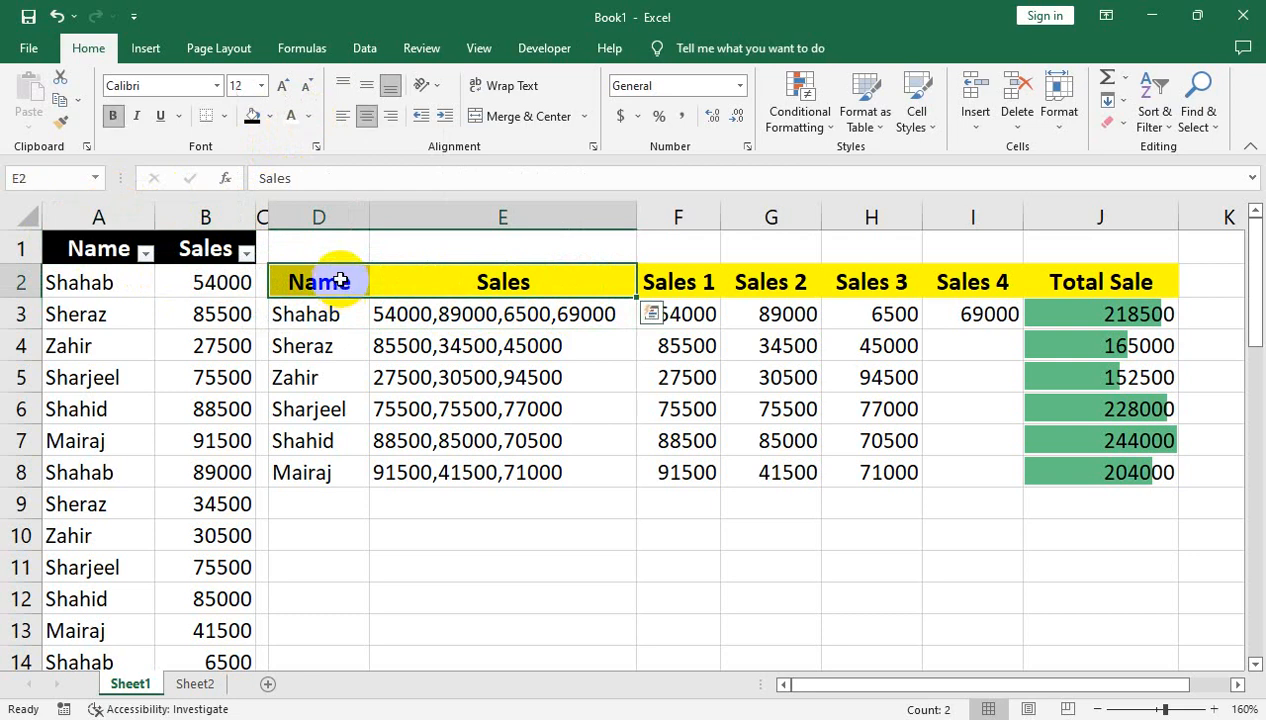
pyautogui.click(269, 116)
pyautogui.click(384, 274)
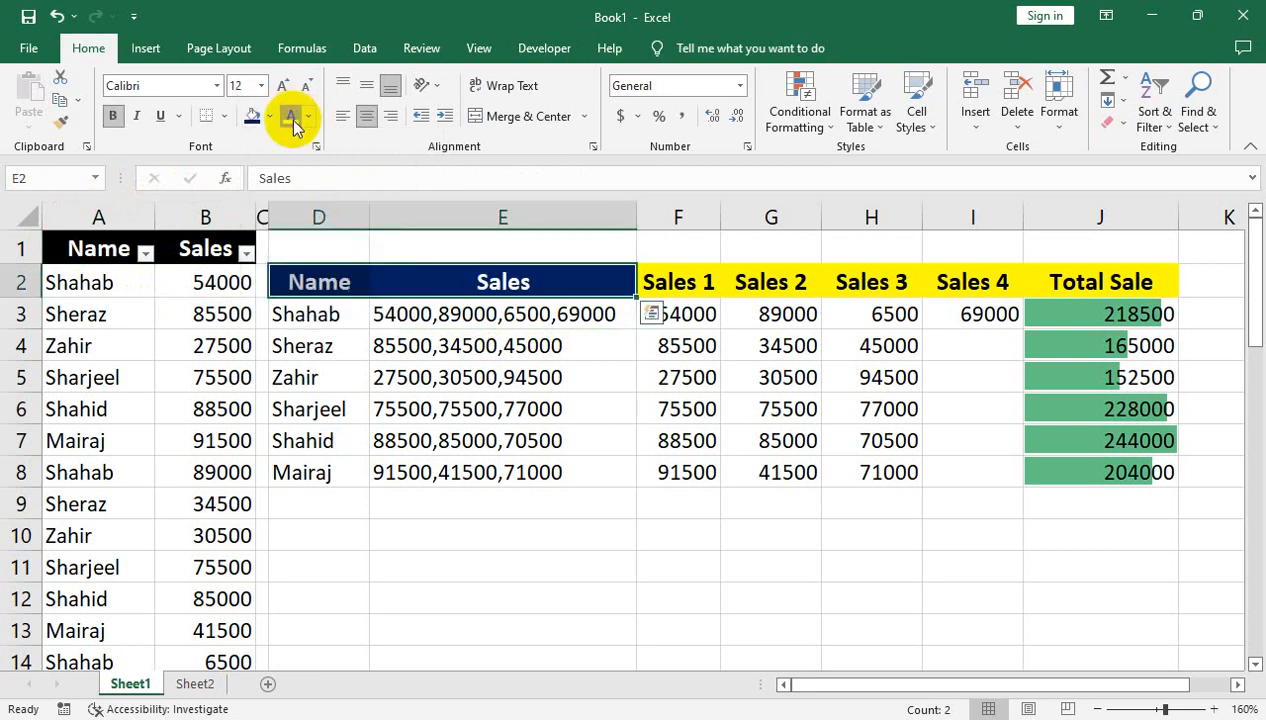
pyautogui.click(483, 350)
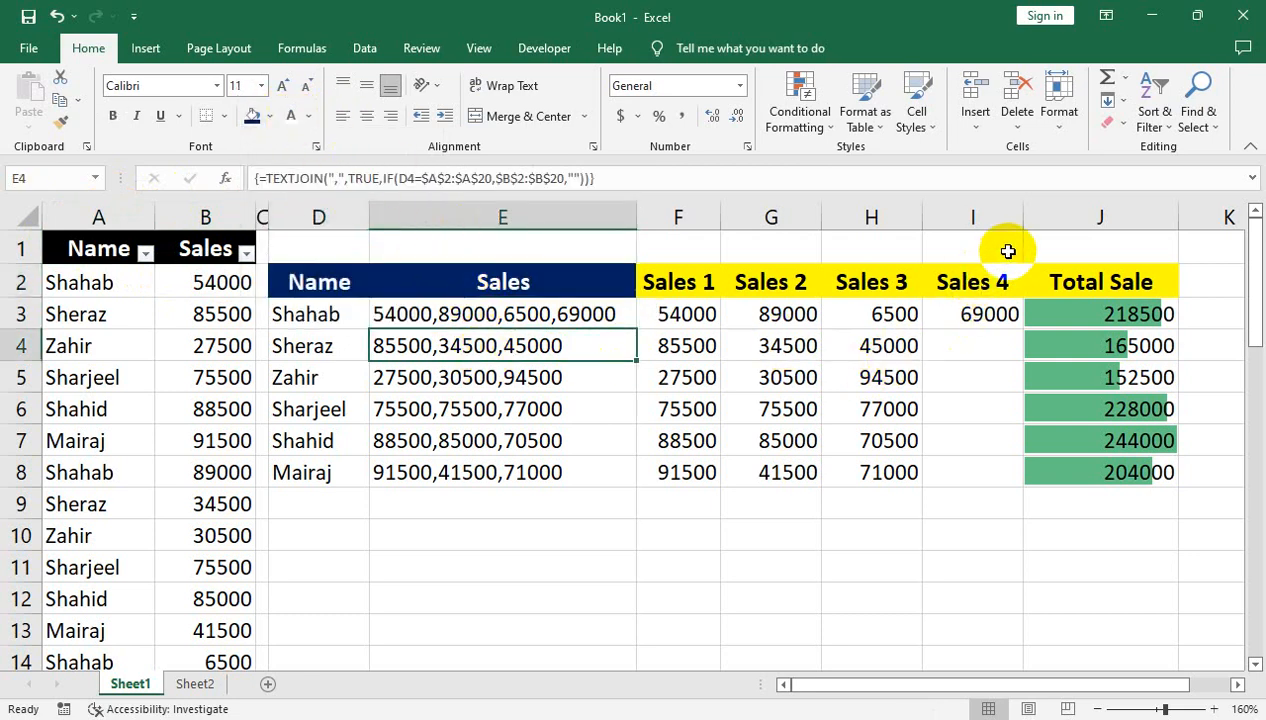
# - Change the data bars on the totals in J3:J8 to the orange gradient fill
pyautogui.moveTo(1076, 306); pyautogui.dragTo(1085, 477)
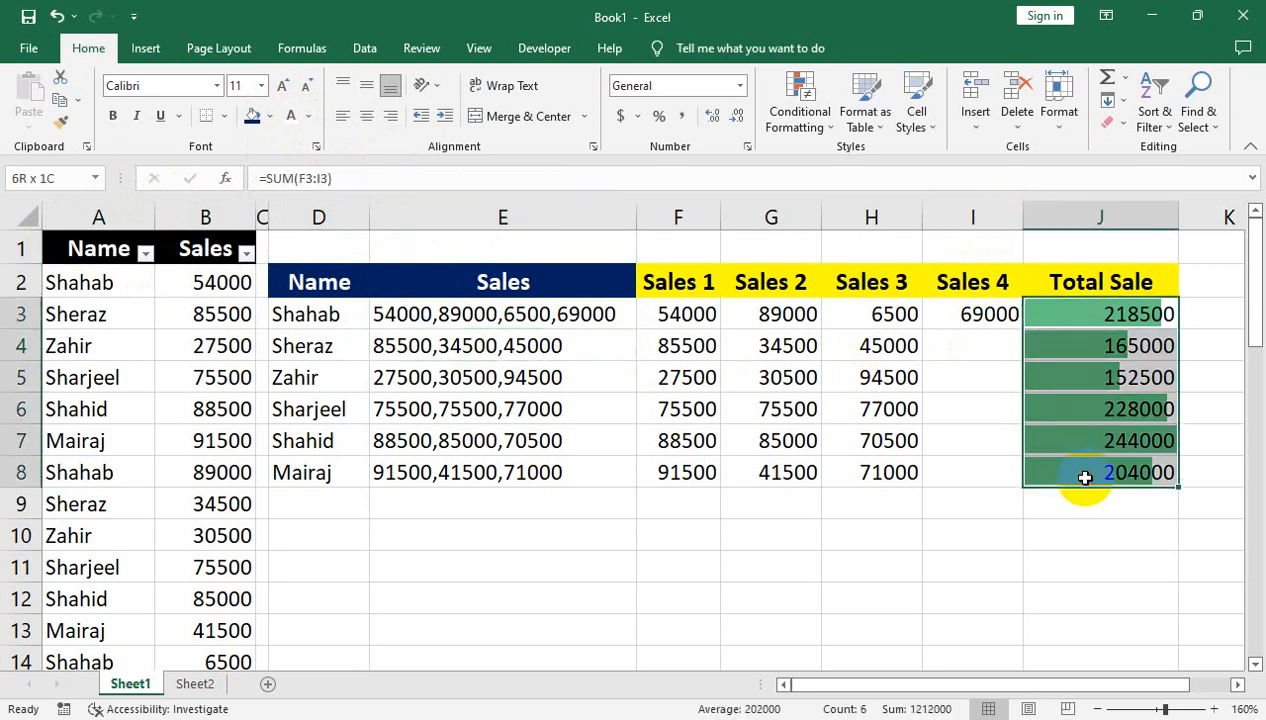
pyautogui.click(800, 118)
pyautogui.moveTo(885, 258)
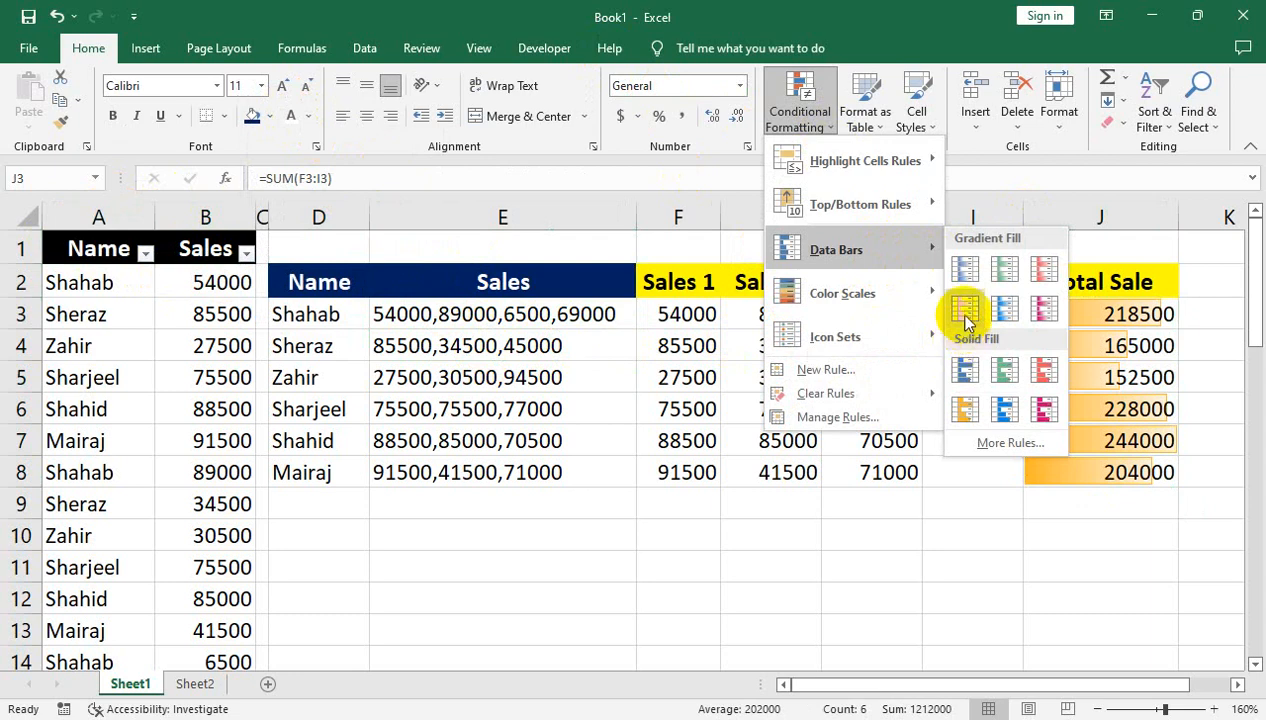
pyautogui.click(966, 318)
pyautogui.click(800, 441)
# - Open the Quick Analysis options for cells A7:B8 in the source table
pyautogui.moveTo(225, 441); pyautogui.dragTo(37, 465)
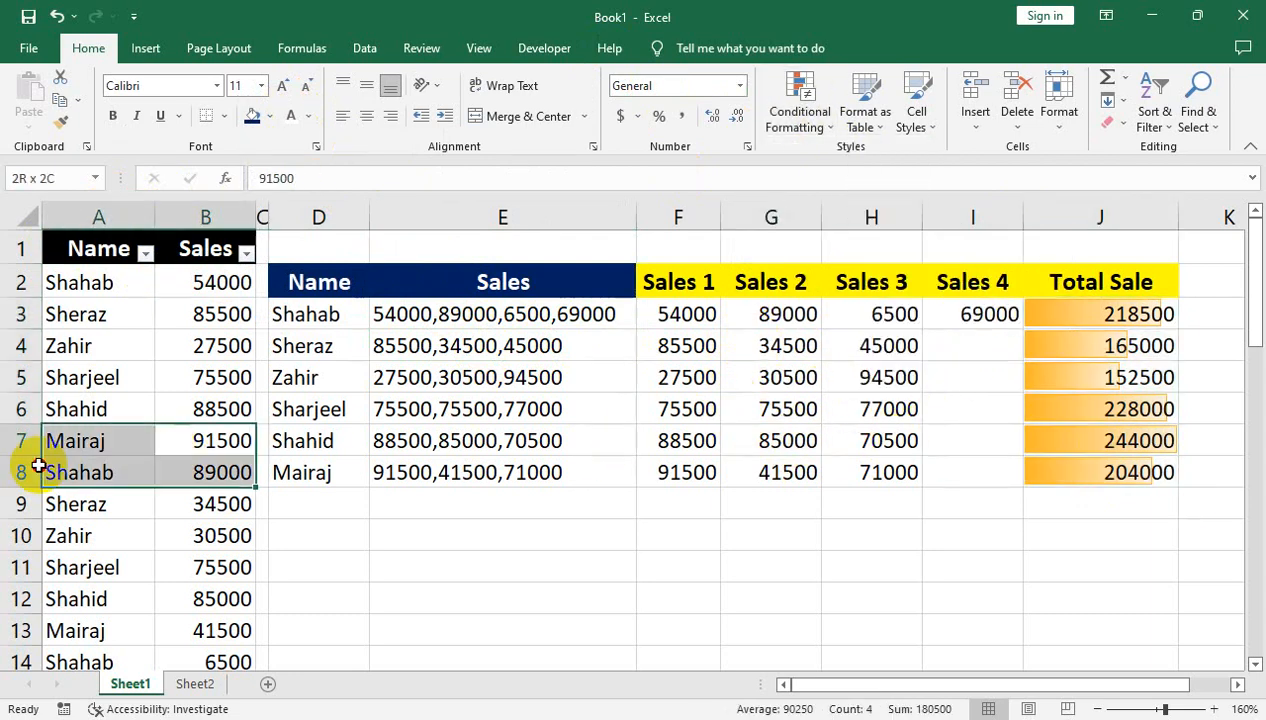
pyautogui.hotkey('ctrl', 'q')
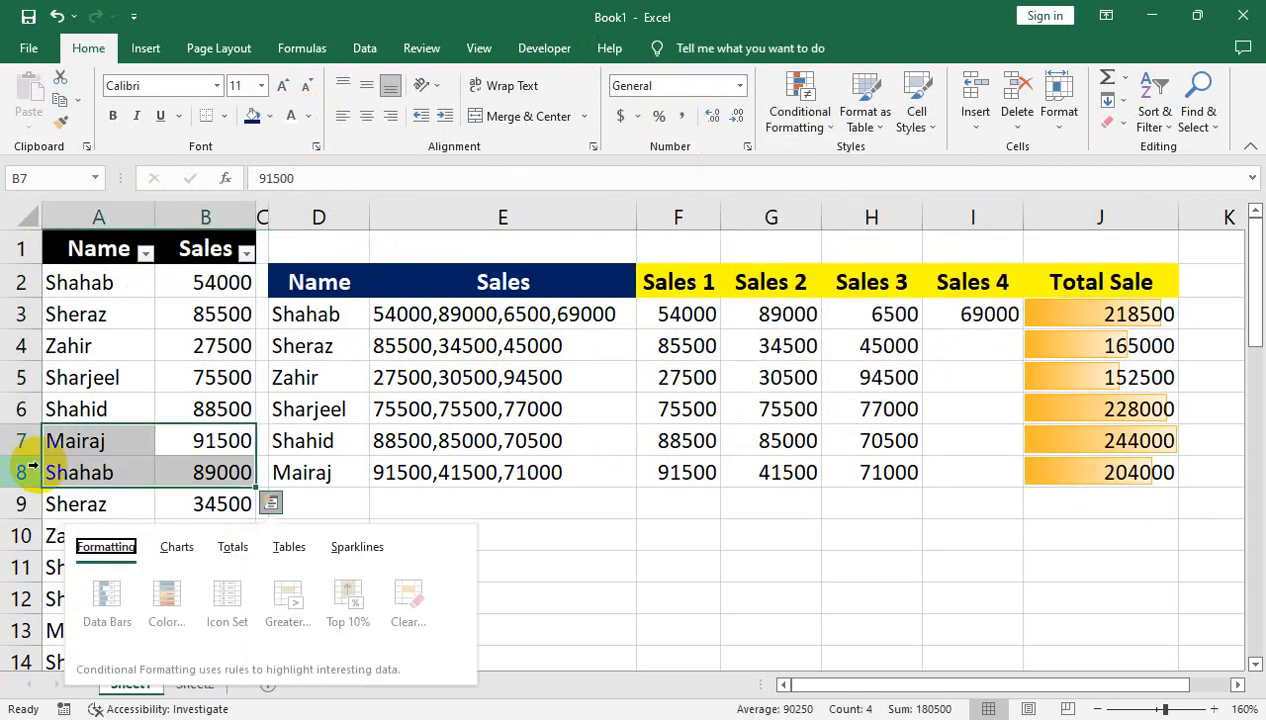